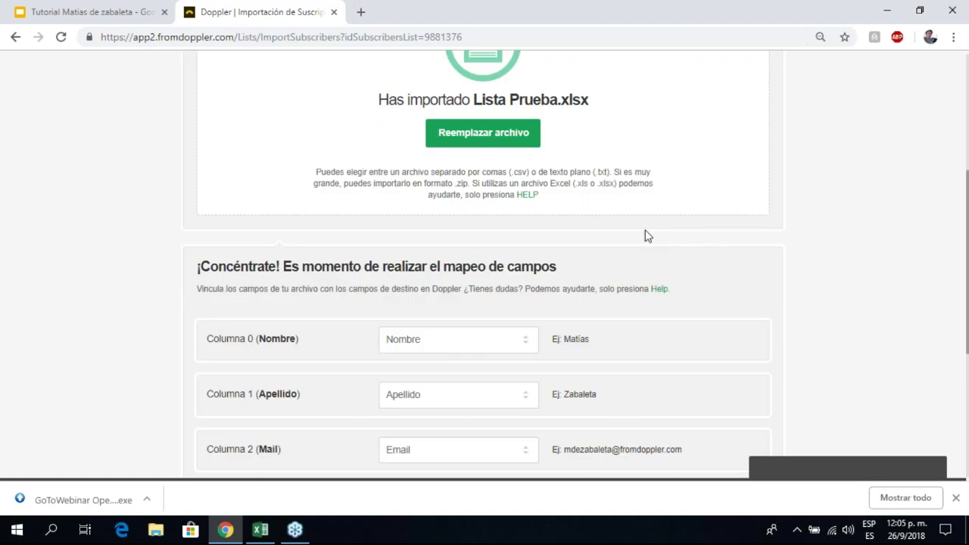
scroll(653, 242, down, 2)
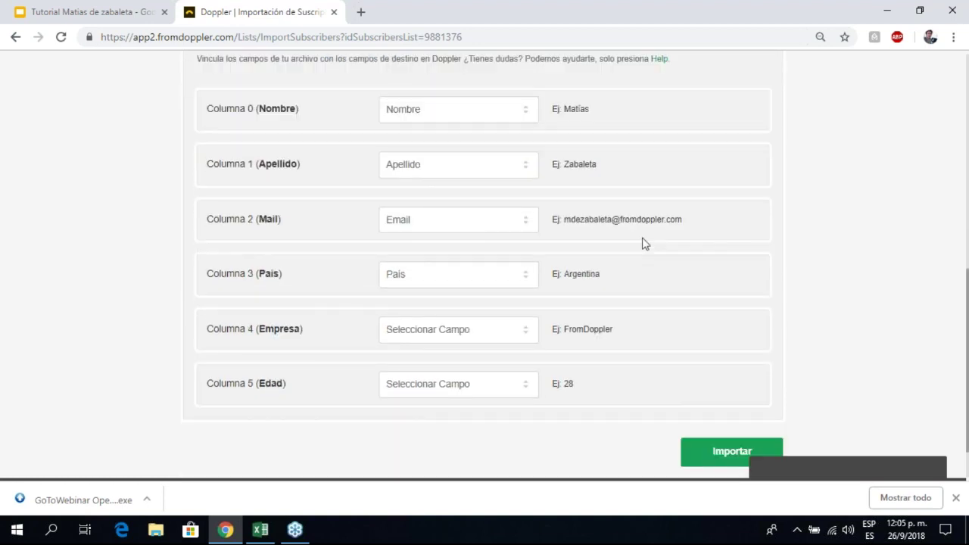
Step: Review how Lista Prueba.xlsx columns map to Nombre, Apellido, Email and País, then view the sheet in Excel
scroll(642, 242, up, 2)
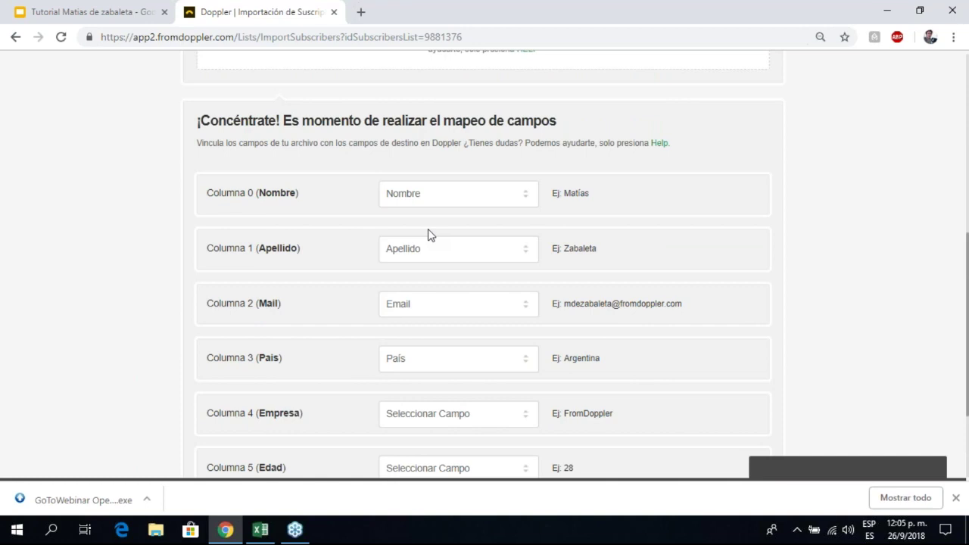
click(260, 530)
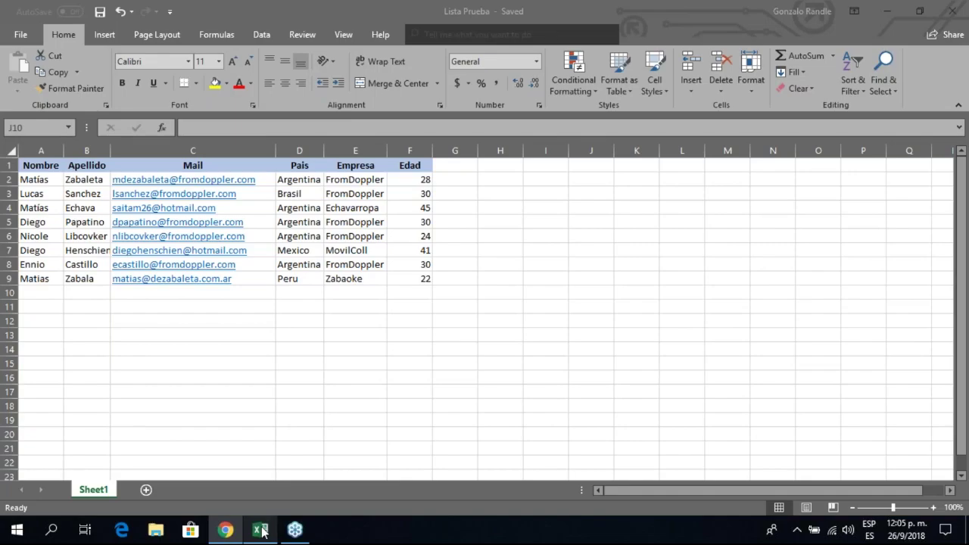
Step: Compare the Excel header row (Apellido, Mail, etc.) with Doppler's field mapping for Lista Prueba
click(43, 162)
drag(89, 166, 412, 165)
click(157, 383)
drag(157, 384, 157, 392)
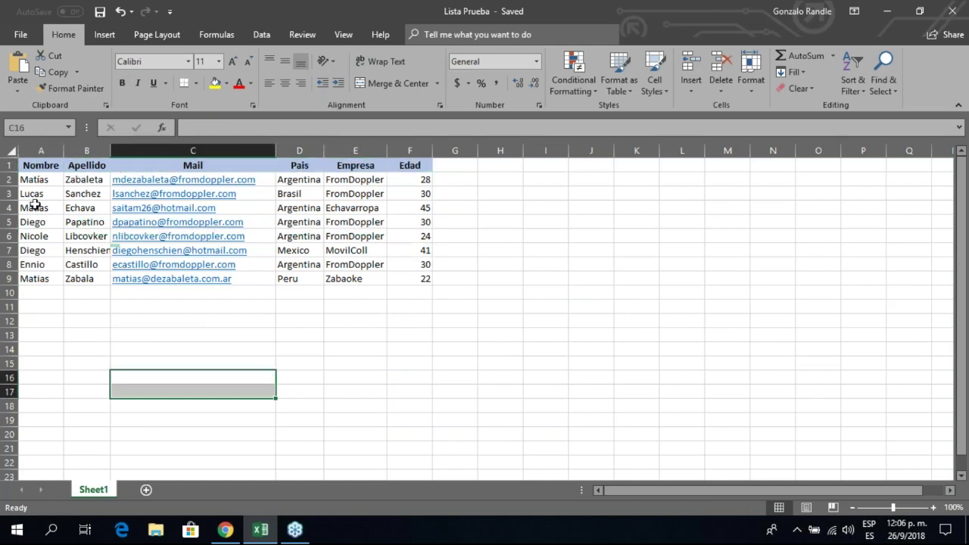
click(230, 195)
key(alt+Tab)
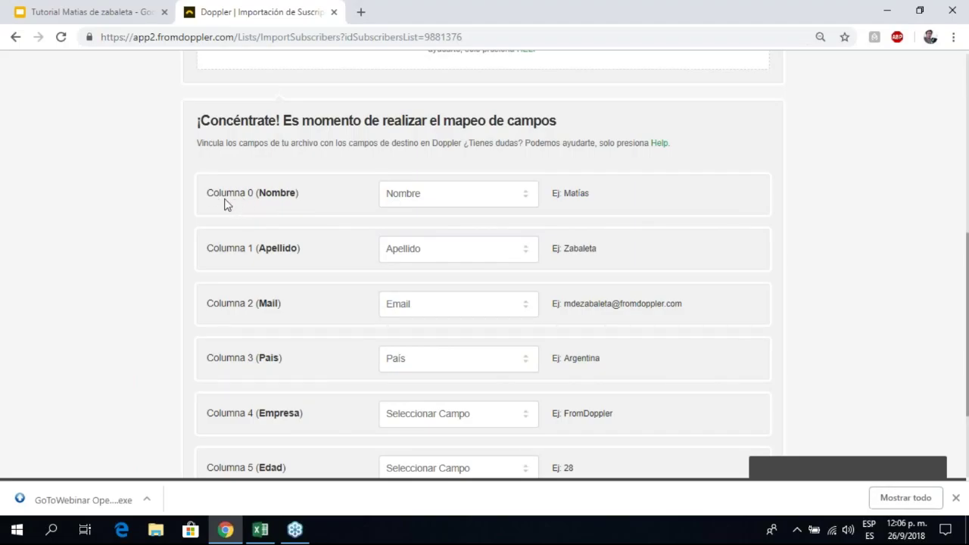
key(alt+Tab)
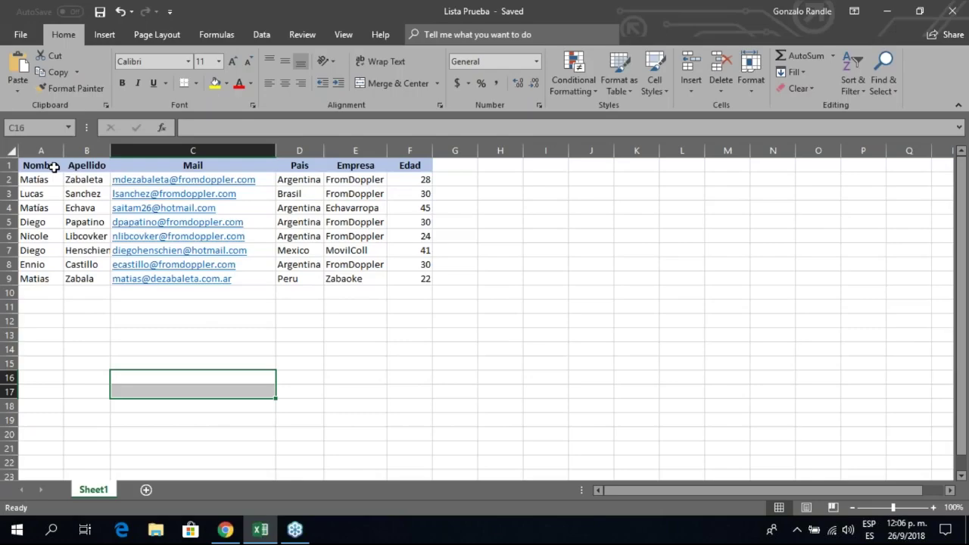
key(alt+Tab)
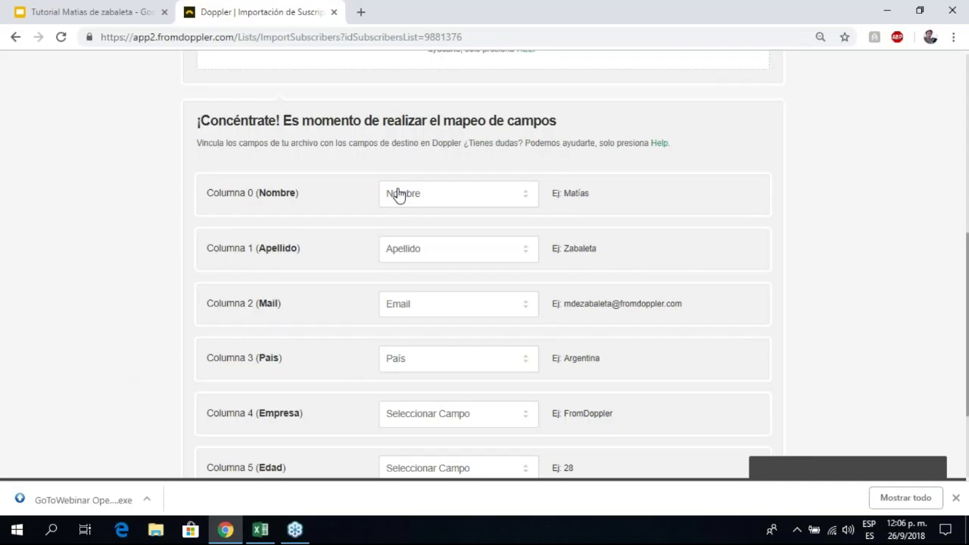
Step: Set Columna 4 to a new private custom field named Empresa, type Texto
scroll(401, 212, down, 1)
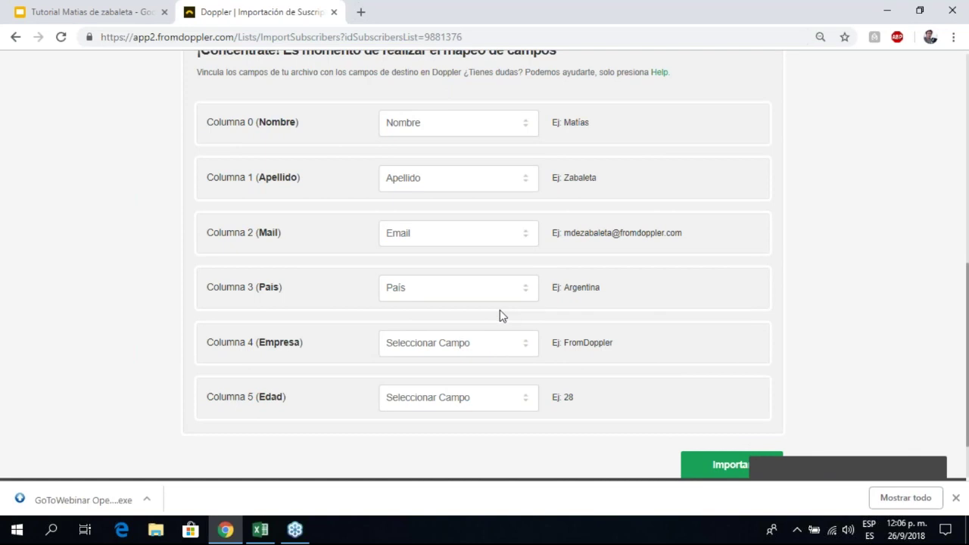
scroll(499, 320, down, 2)
click(479, 286)
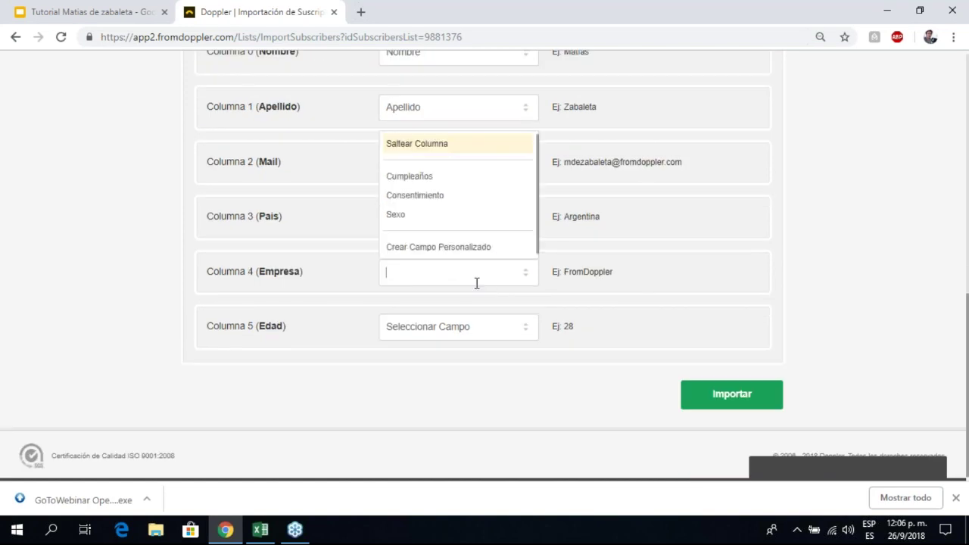
click(449, 247)
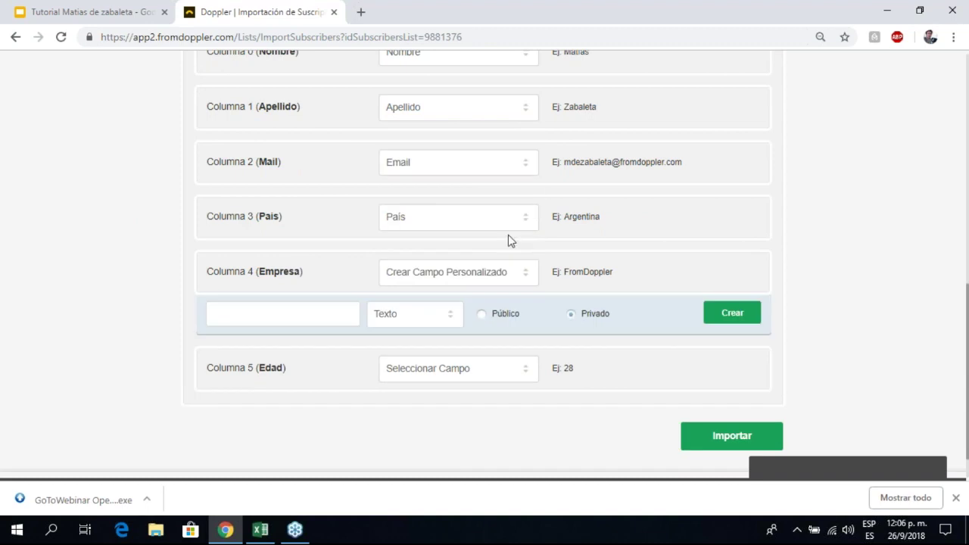
scroll(271, 285, down, 1)
click(271, 278)
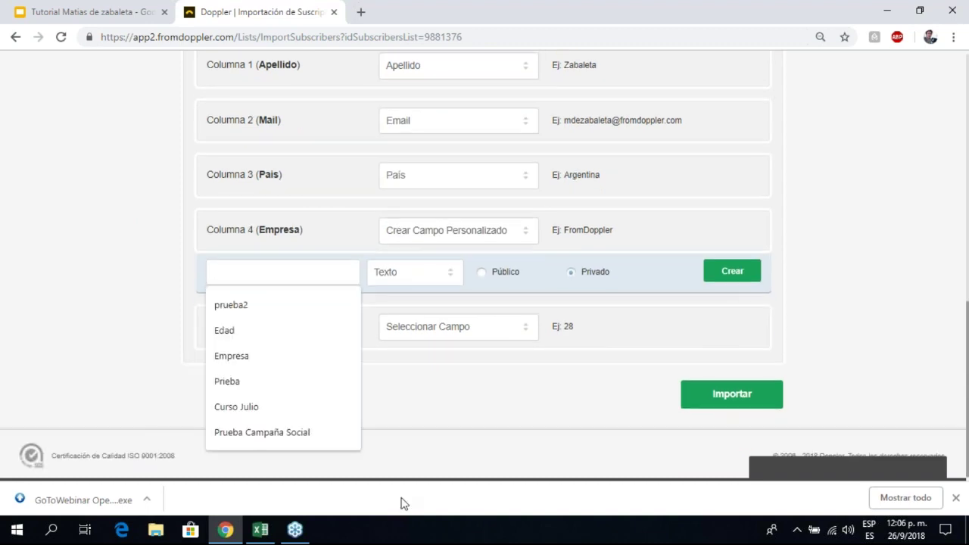
click(251, 355)
click(432, 274)
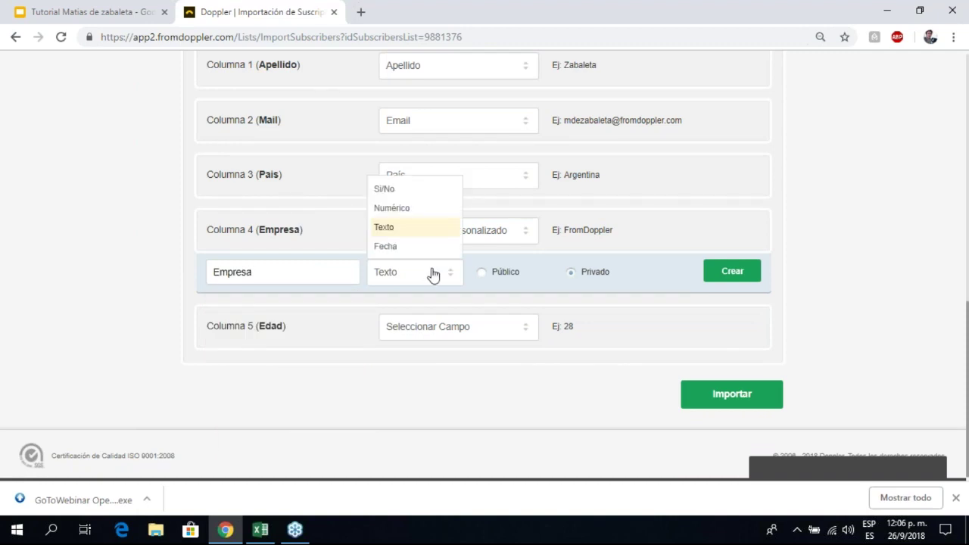
click(432, 274)
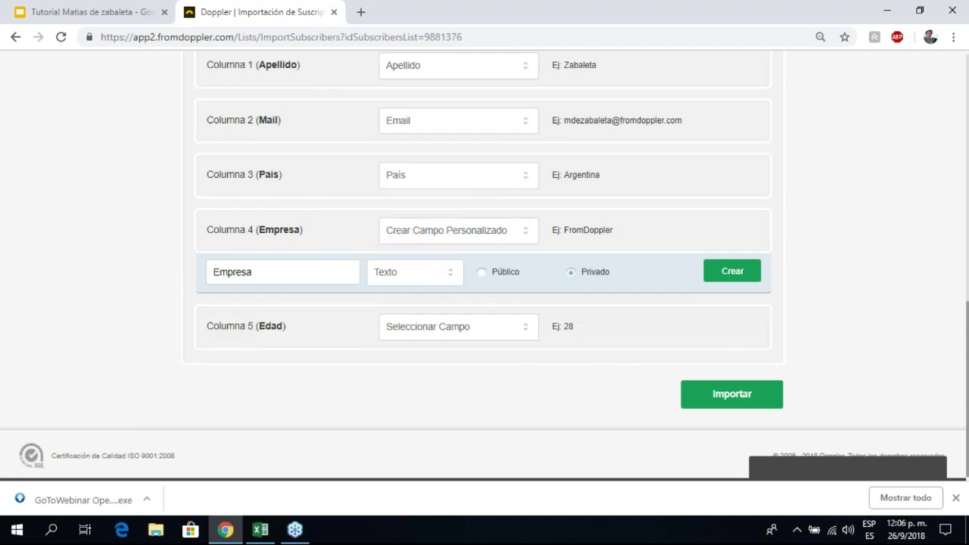
Step: Check the Empresa values (E2:E9) and Edad values (F2:F9) in the Excel sheet
click(263, 533)
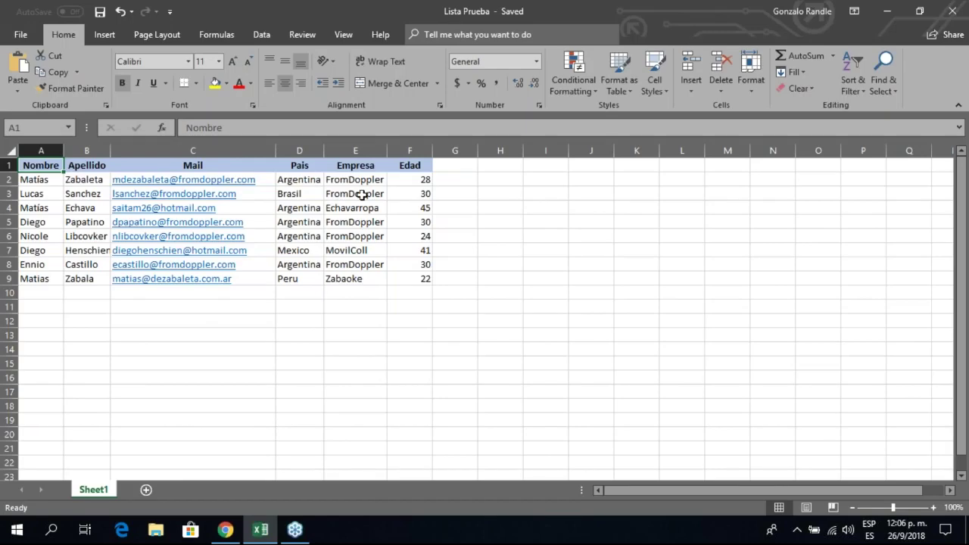
drag(355, 182, 371, 279)
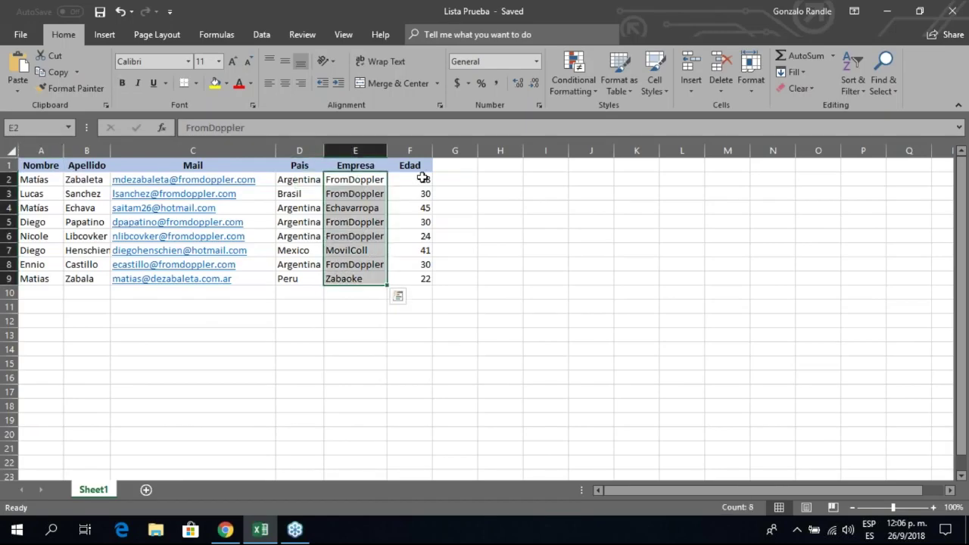
click(423, 179)
drag(421, 189, 424, 279)
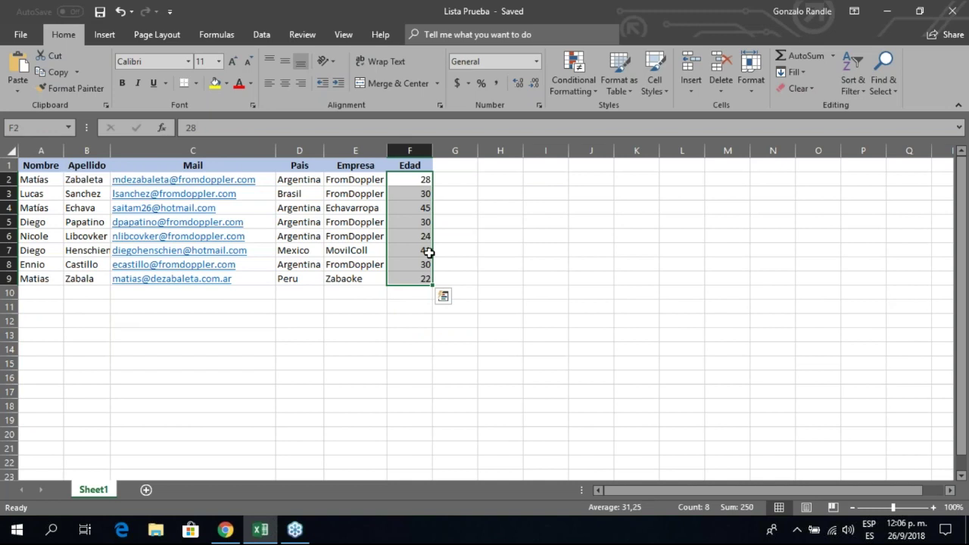
key(alt+Tab)
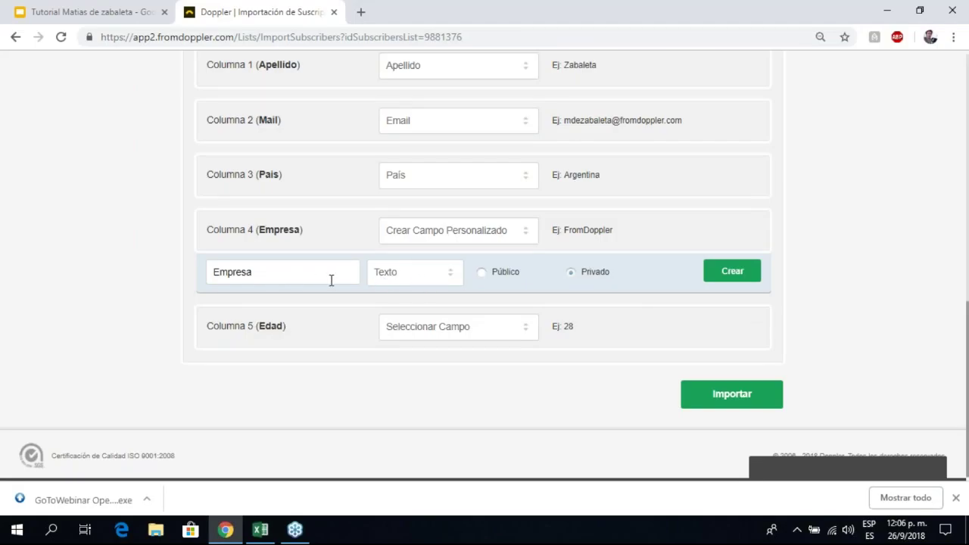
Step: Create the Empresa field and a new Numérico custom field Edad for Columna 5
click(729, 283)
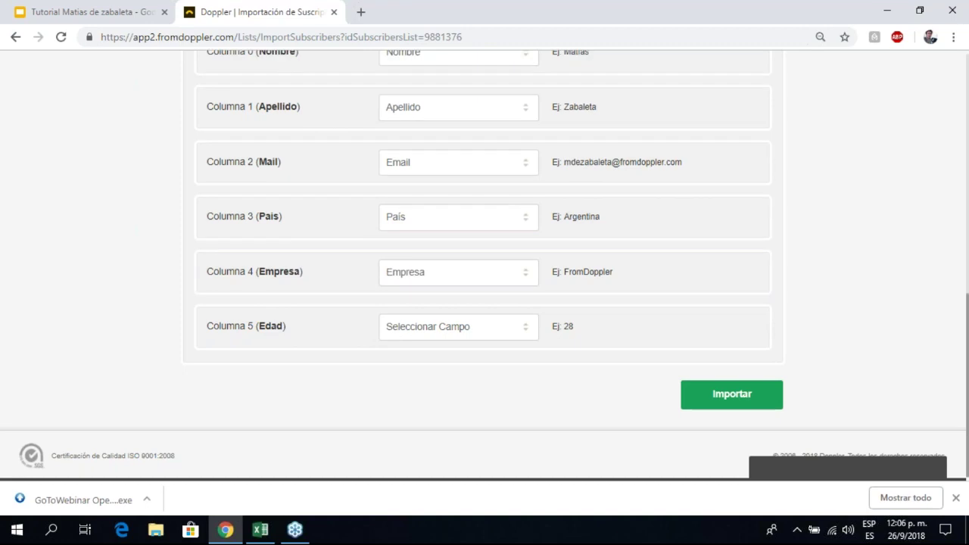
click(429, 341)
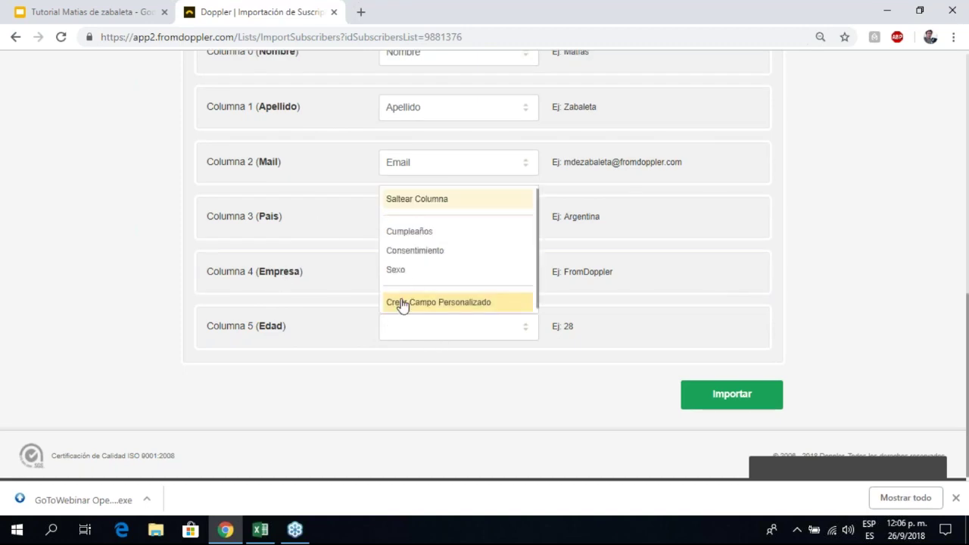
click(401, 304)
click(276, 329)
click(237, 414)
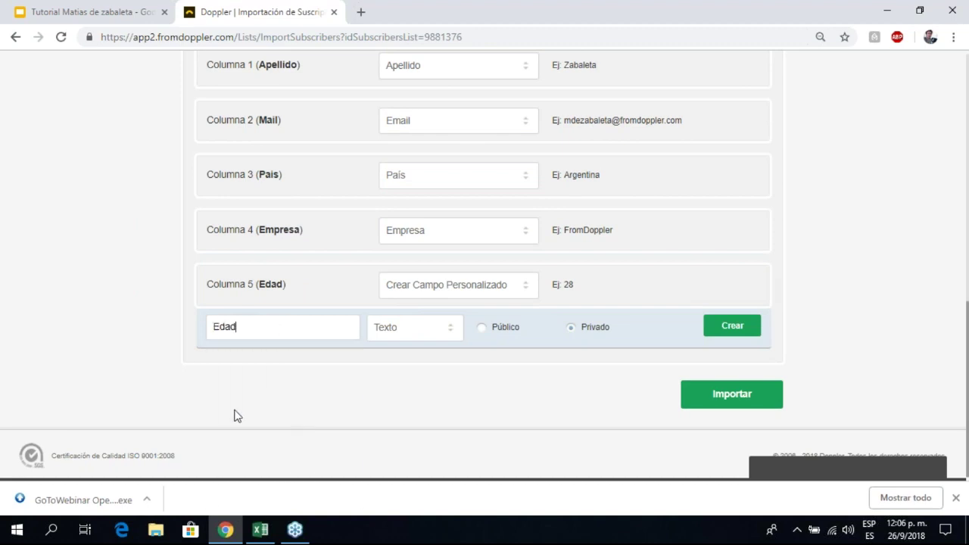
click(407, 329)
click(389, 261)
click(729, 327)
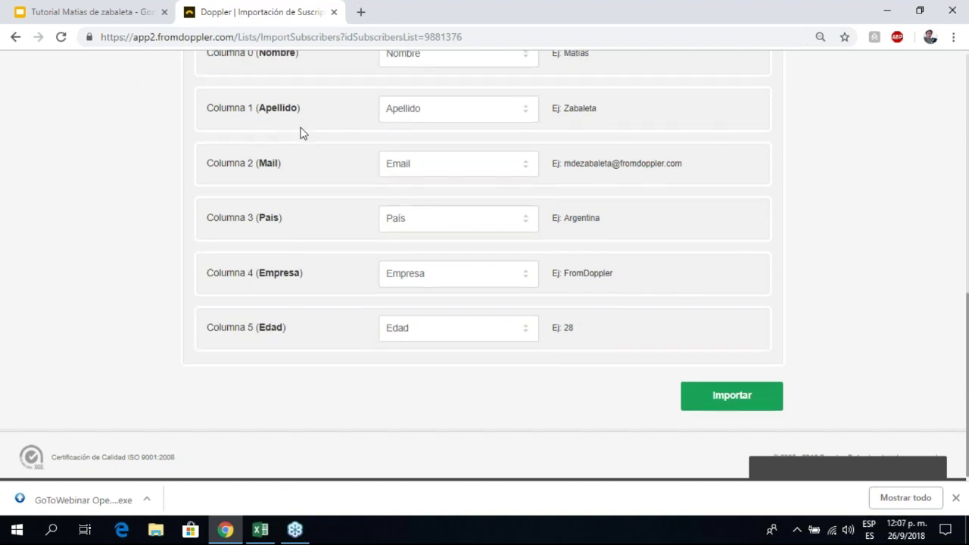
Step: Import the subscribers into Doppler with this field mapping
scroll(300, 133, up, 2)
scroll(288, 218, down, 2)
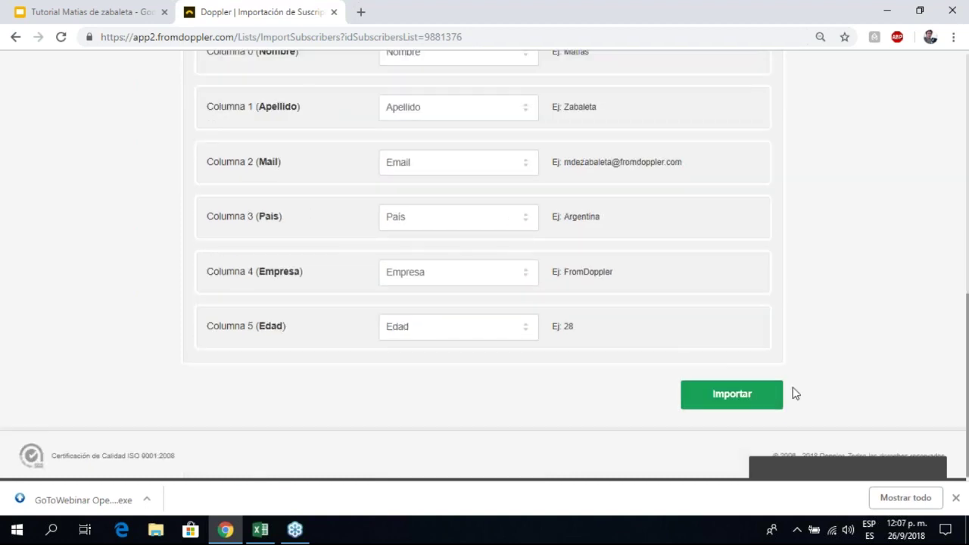
click(718, 394)
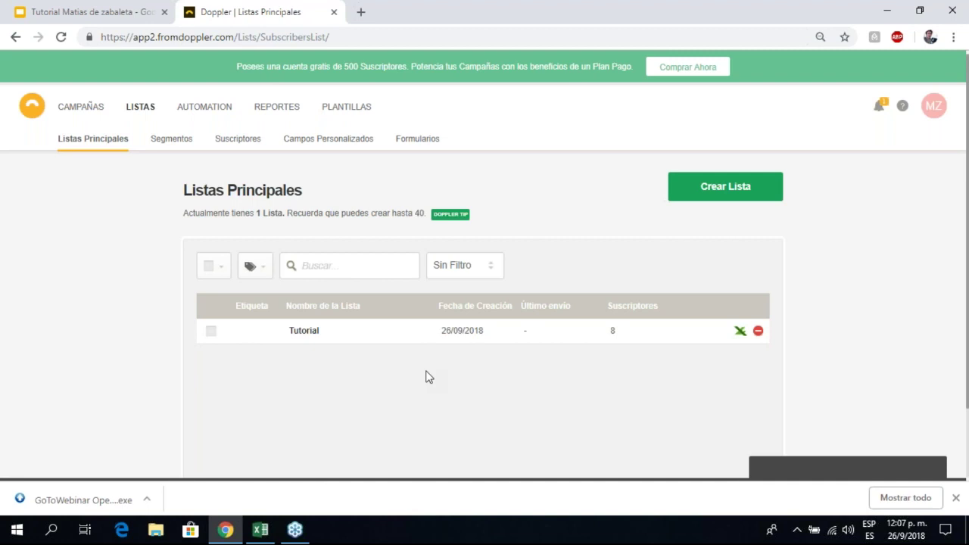
Step: Scroll Listas Principales to confirm the Tutorial list, created 26/09/2018, holds 8 subscribers
scroll(515, 326, down, 1)
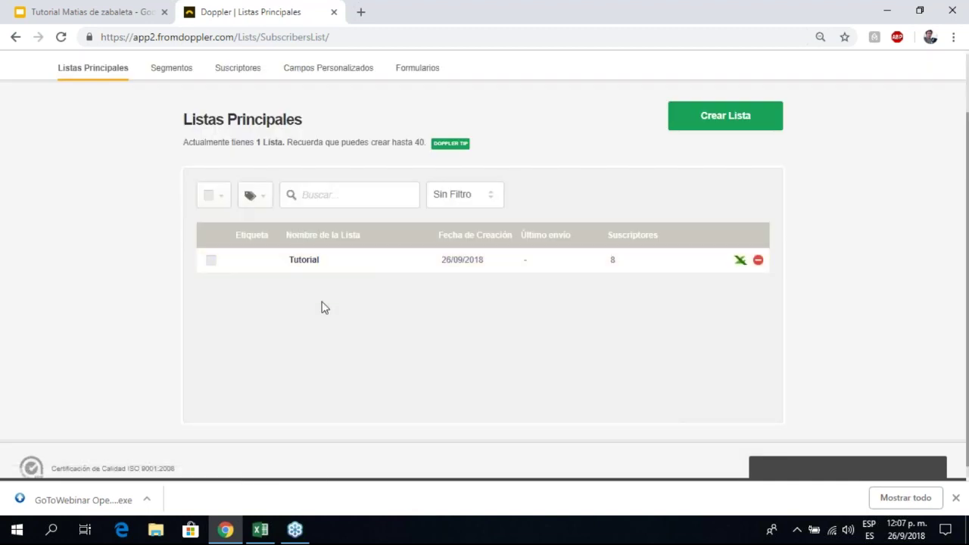
scroll(320, 307, up, 1)
scroll(320, 307, up, 1)
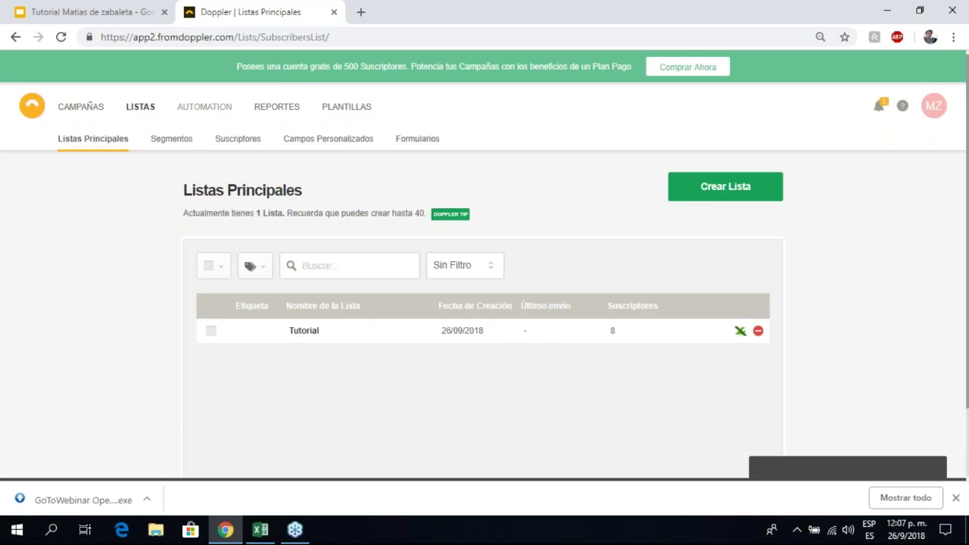
scroll(168, 246, down, 3)
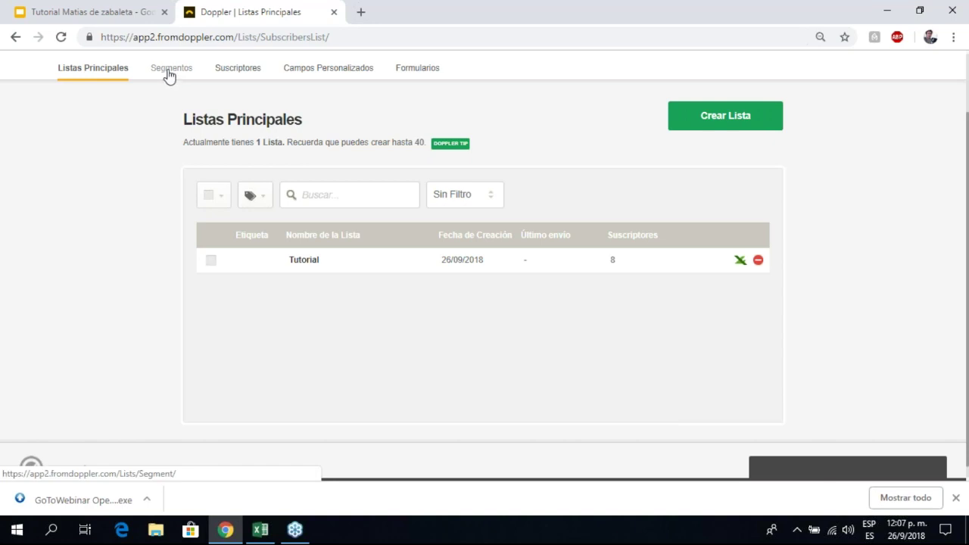
Step: Go to the Segmentos section under Listas and begin a new segment
click(169, 69)
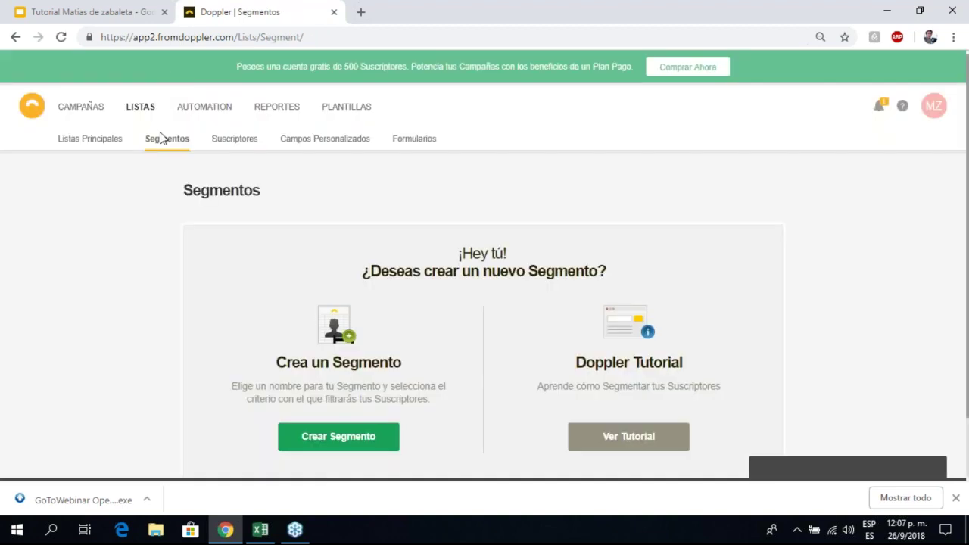
scroll(160, 137, down, 1)
scroll(134, 113, up, 1)
scroll(300, 226, down, 1)
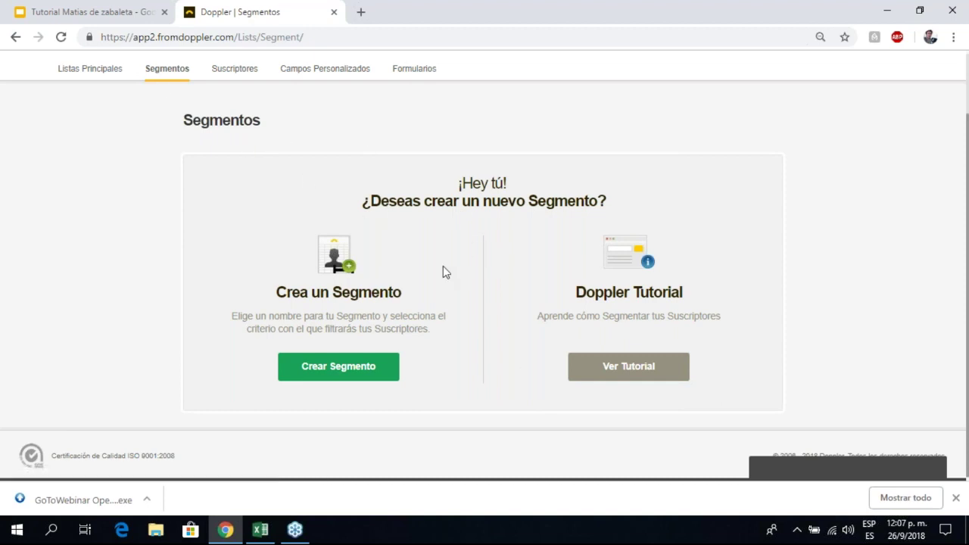
click(346, 375)
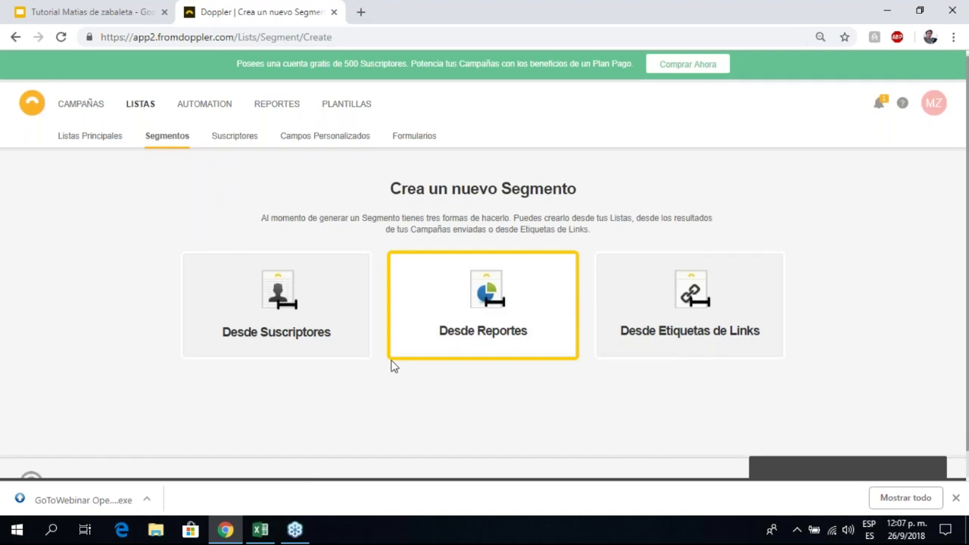
Step: Scroll through the options: from subscribers, from reports, or from link tags
scroll(406, 386, down, 1)
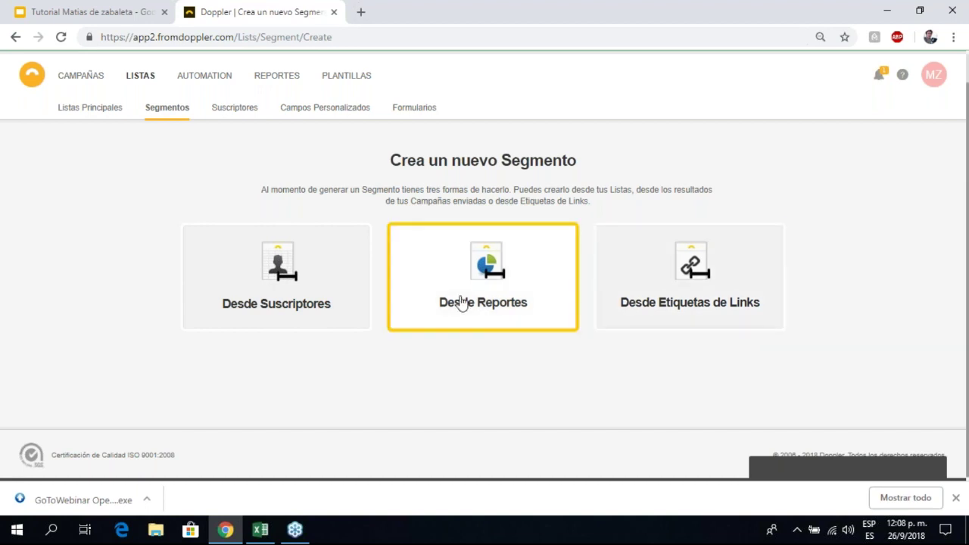
Step: Build a subscriber-based segment named 'Prueba Webinar' and continue to list selection
click(274, 259)
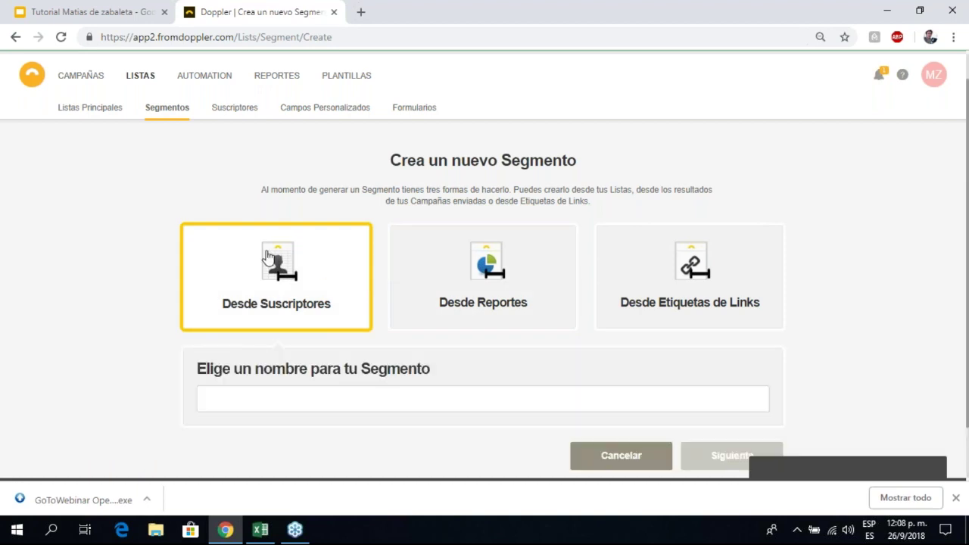
click(273, 326)
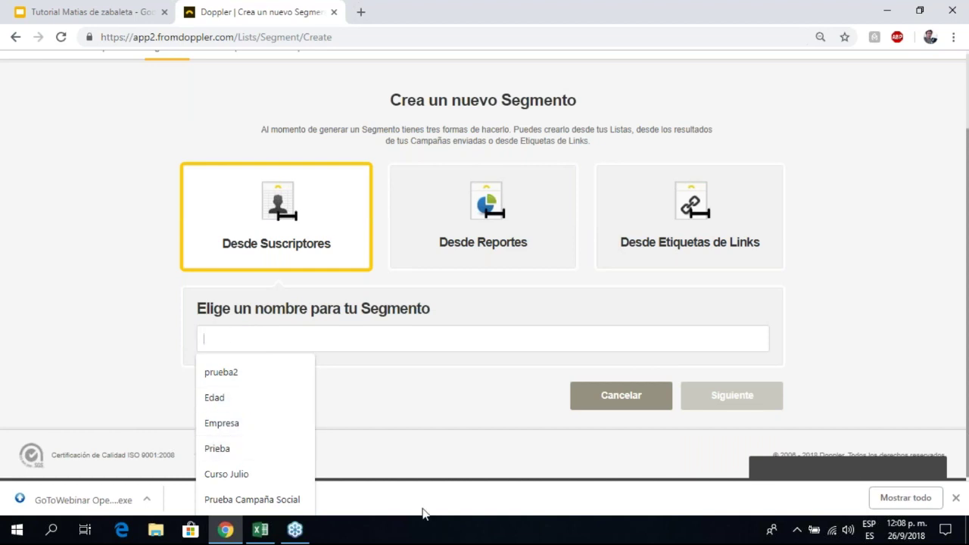
text(Prueb)
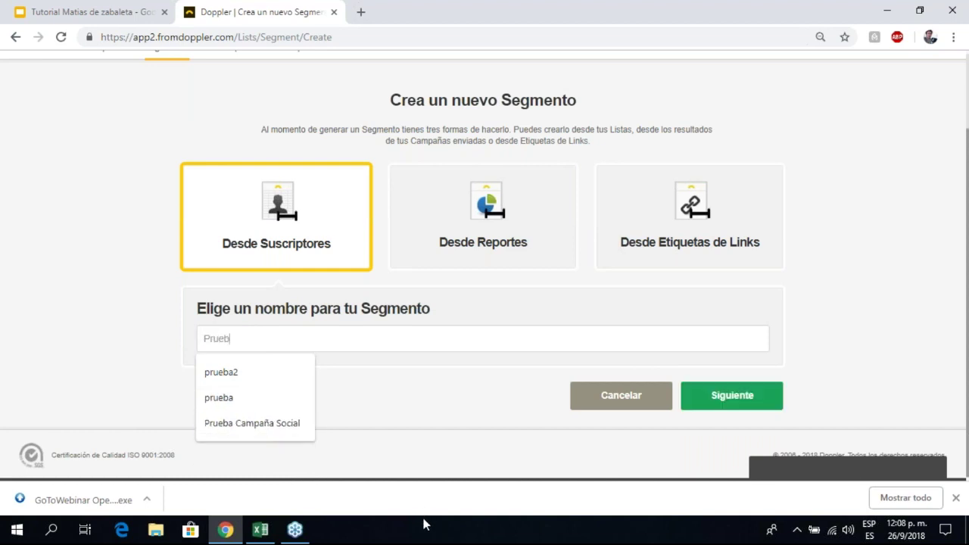
text(a Webinar)
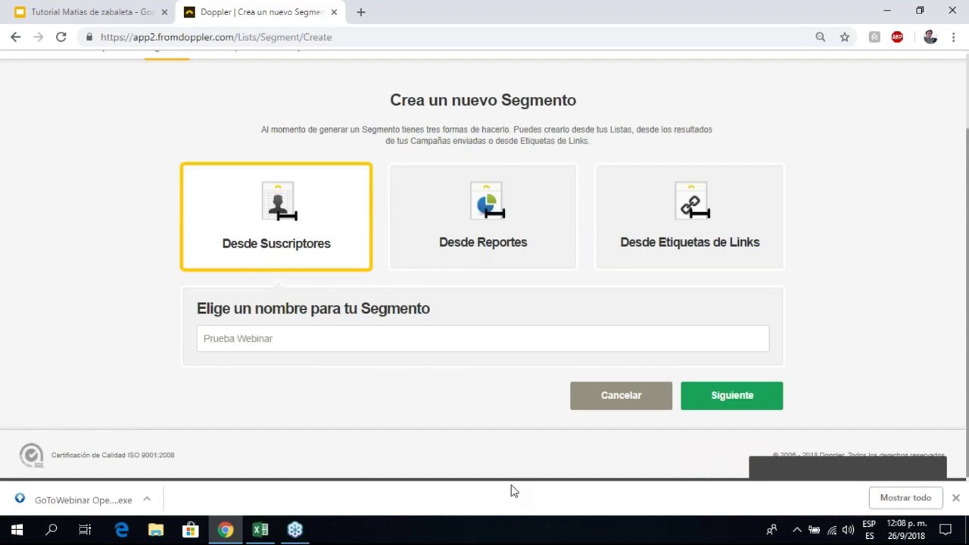
click(741, 401)
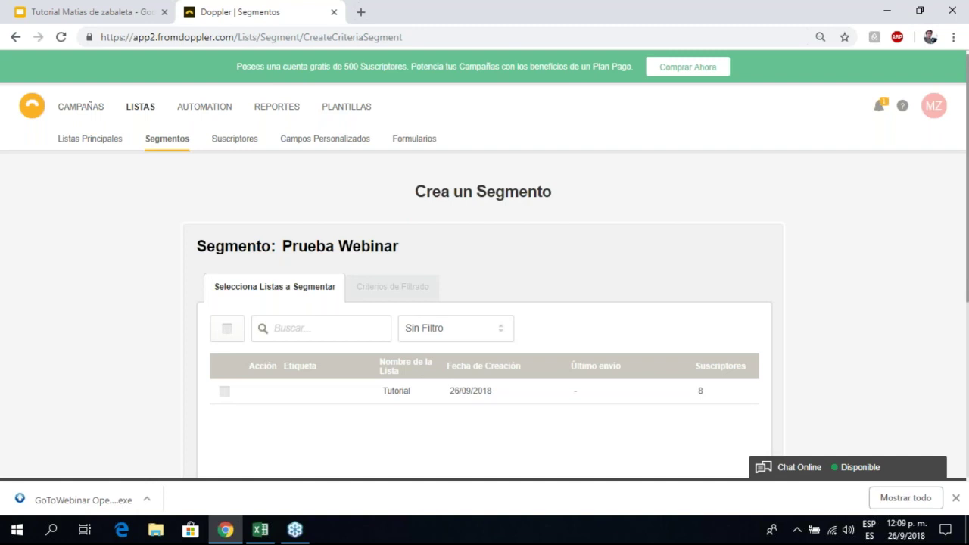
Step: Include the Tutorial list in the Prueba Webinar segment
scroll(338, 327, down, 2)
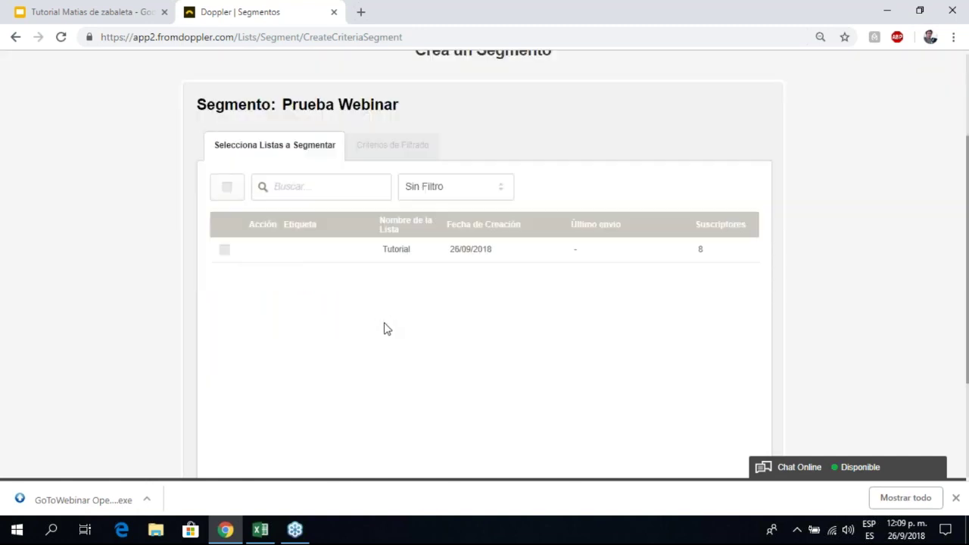
scroll(413, 334, down, 1)
scroll(405, 336, up, 1)
scroll(352, 354, up, 1)
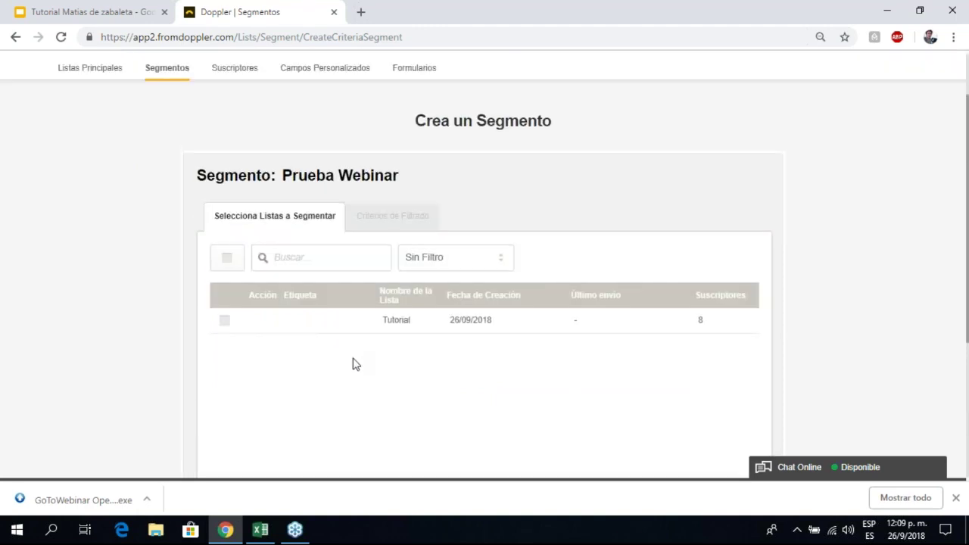
scroll(363, 349, down, 1)
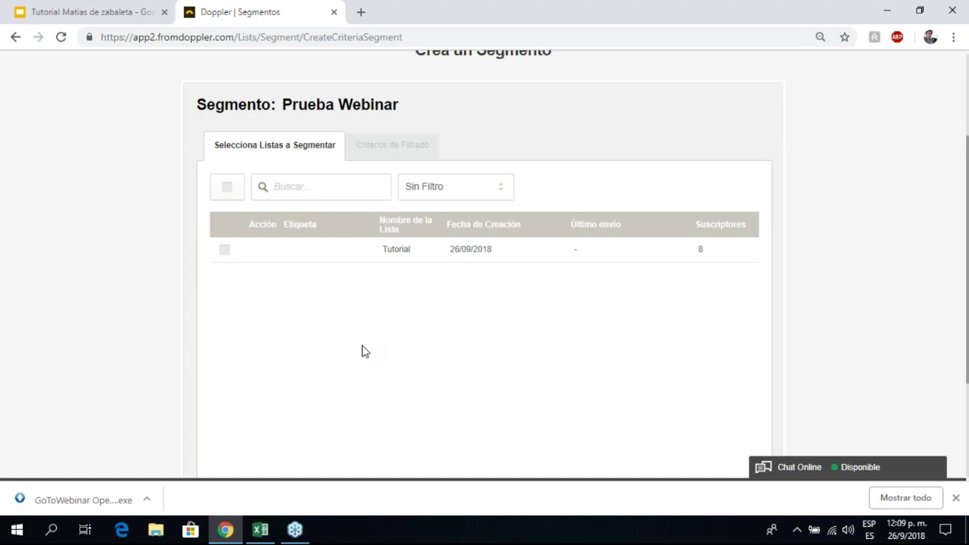
scroll(362, 352, up, 1)
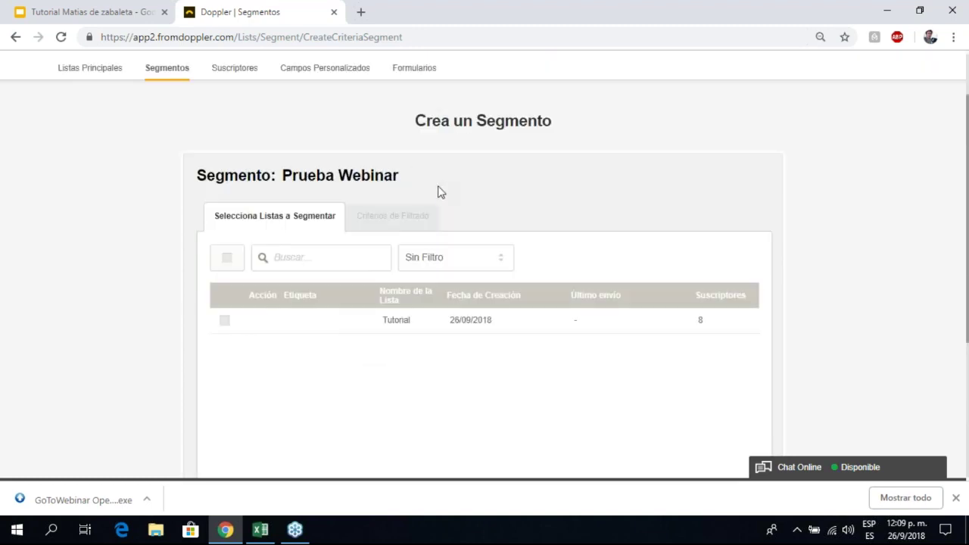
scroll(416, 203, down, 1)
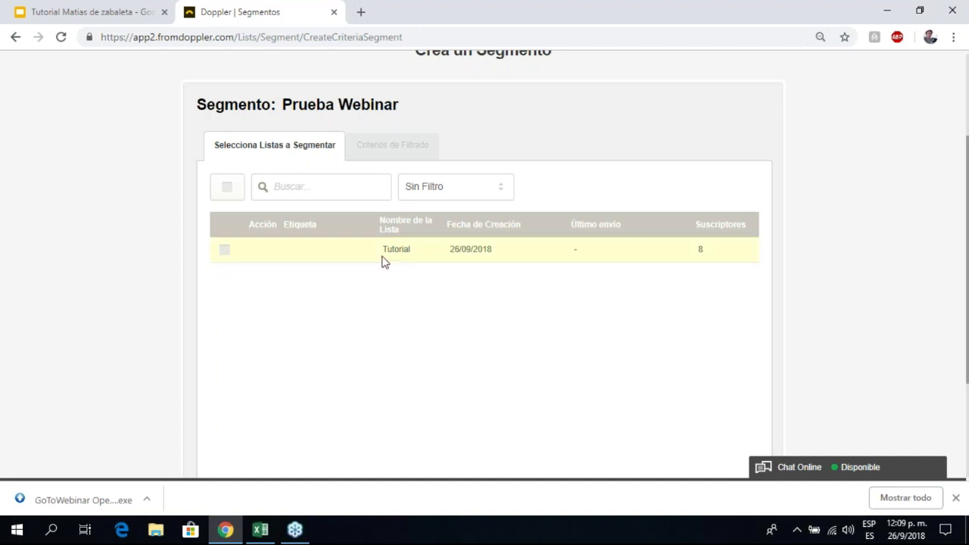
click(226, 252)
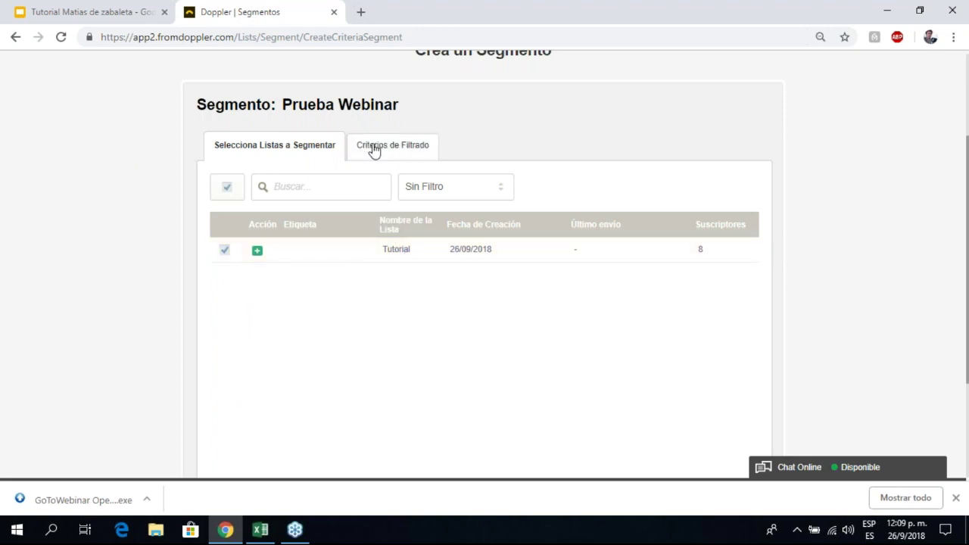
click(224, 250)
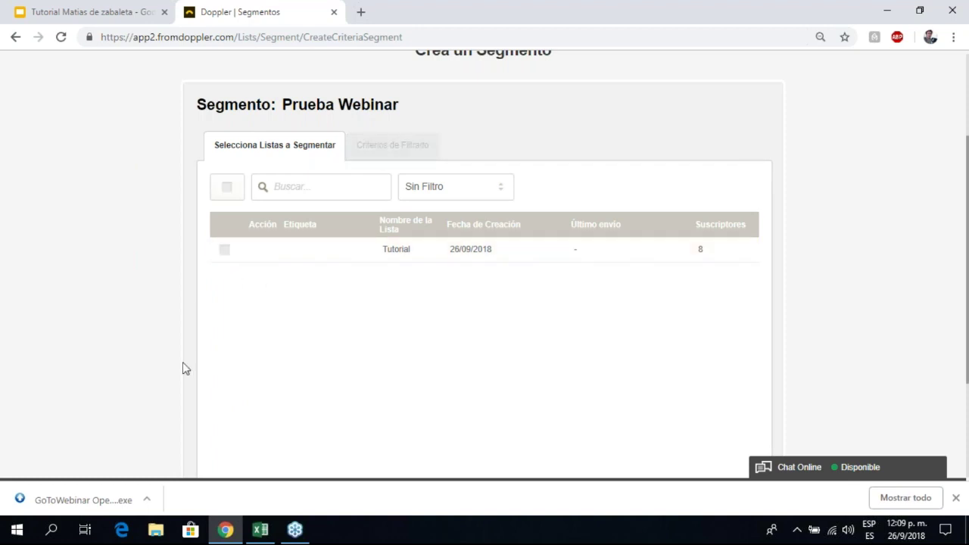
click(224, 251)
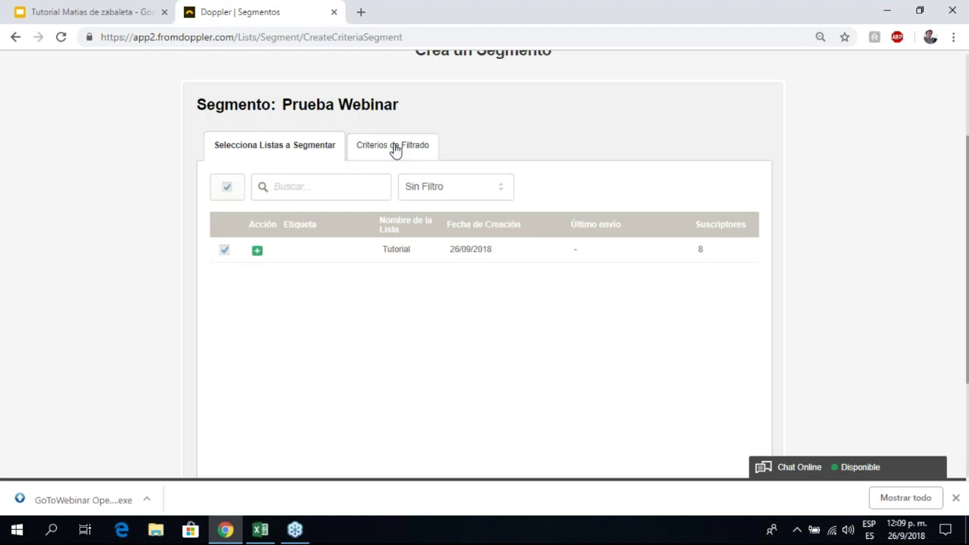
Step: Open the segment's Criterios de Filtrado step and bring up the Lista Prueba workbook in Excel
click(357, 151)
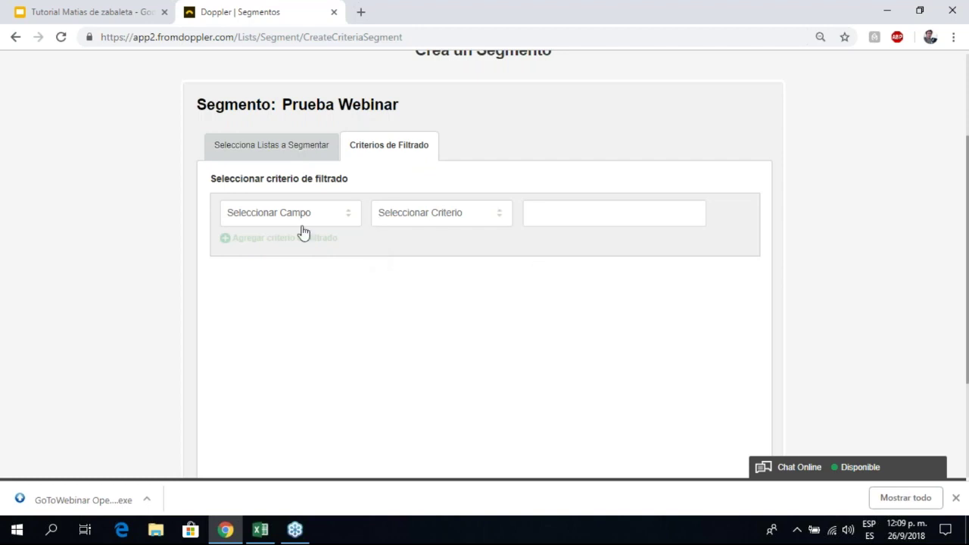
click(261, 532)
click(290, 334)
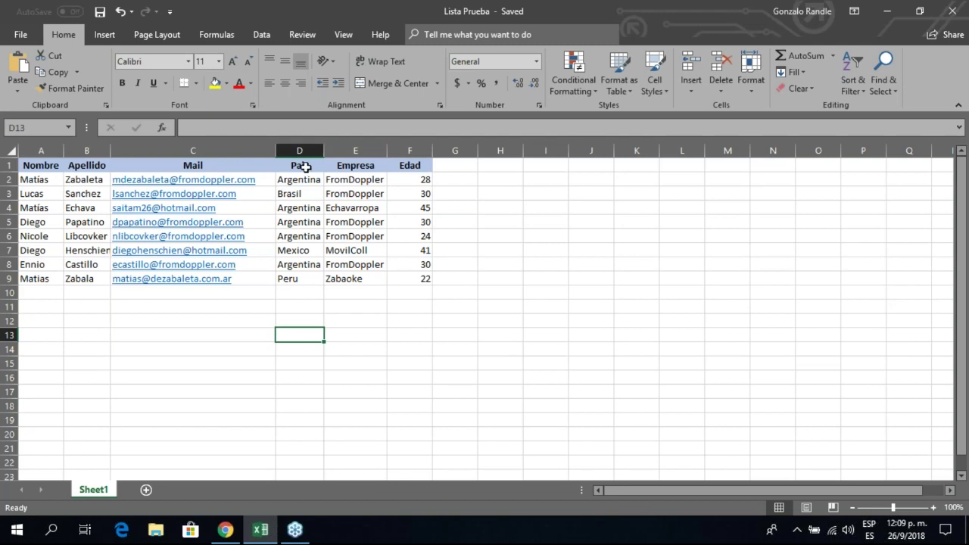
Step: Inspect the Pais (D1:D9) and Edad (F1:F8) values, then return to the Doppler filter page
click(304, 166)
drag(304, 166, 310, 263)
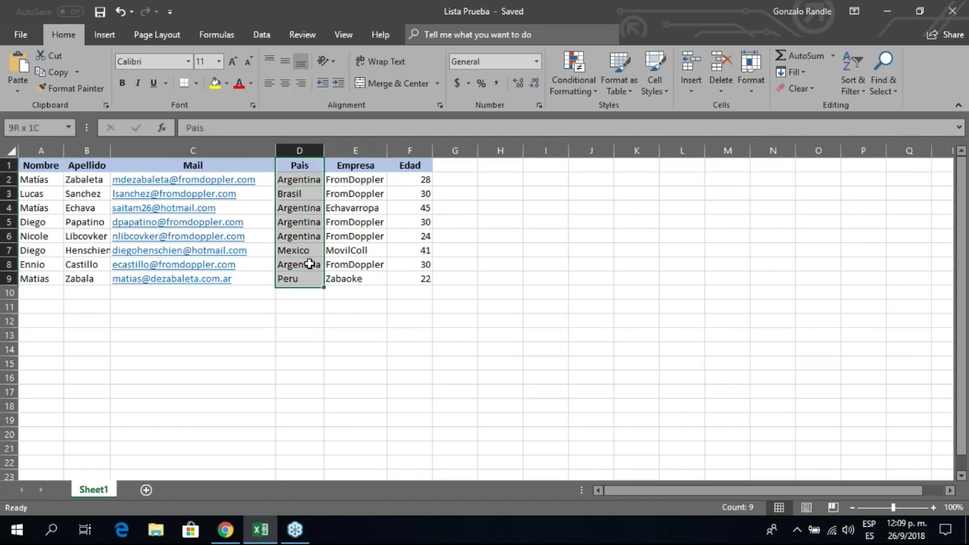
drag(413, 168, 404, 269)
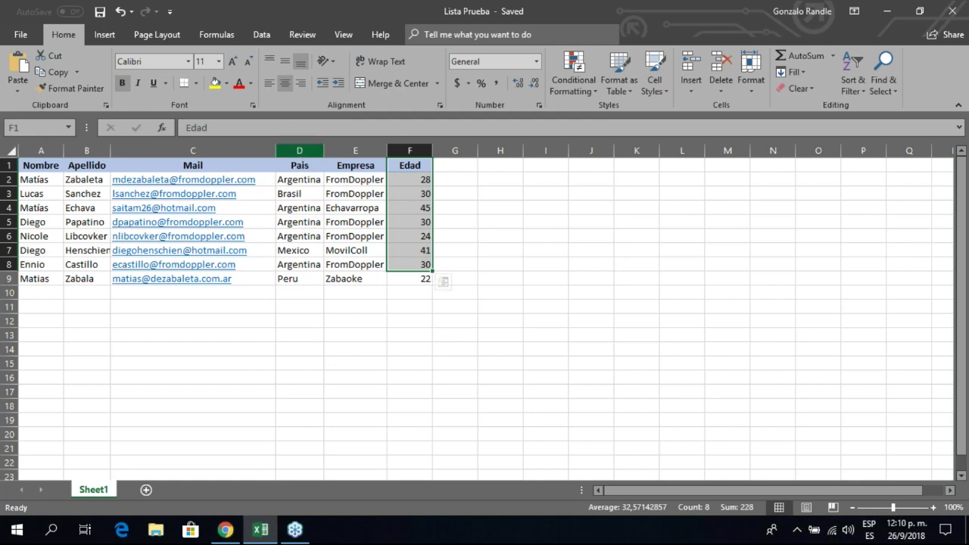
drag(300, 167, 296, 285)
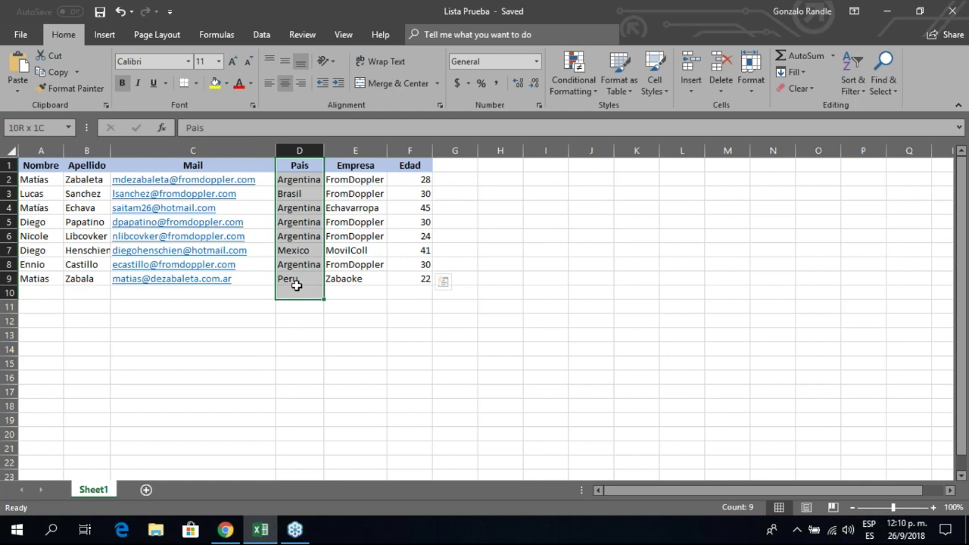
click(225, 530)
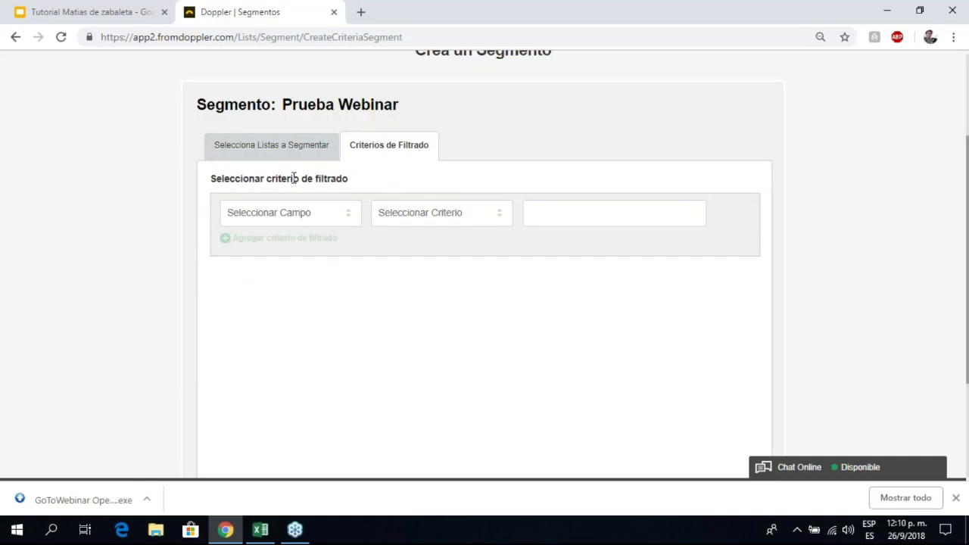
Step: Filter the Prueba Webinar segment on the País field equal to Argentina
mouse_move(230, 532)
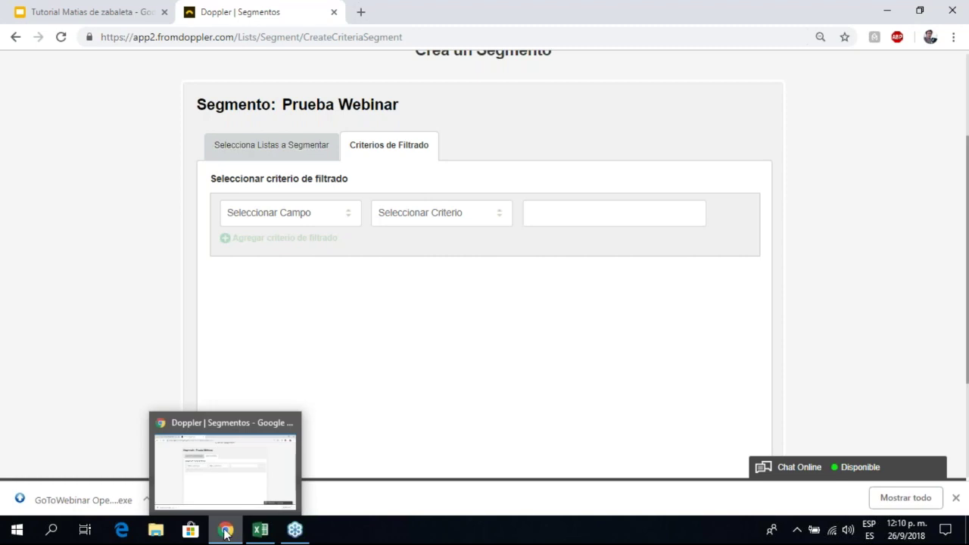
click(300, 221)
scroll(287, 294, down, 1)
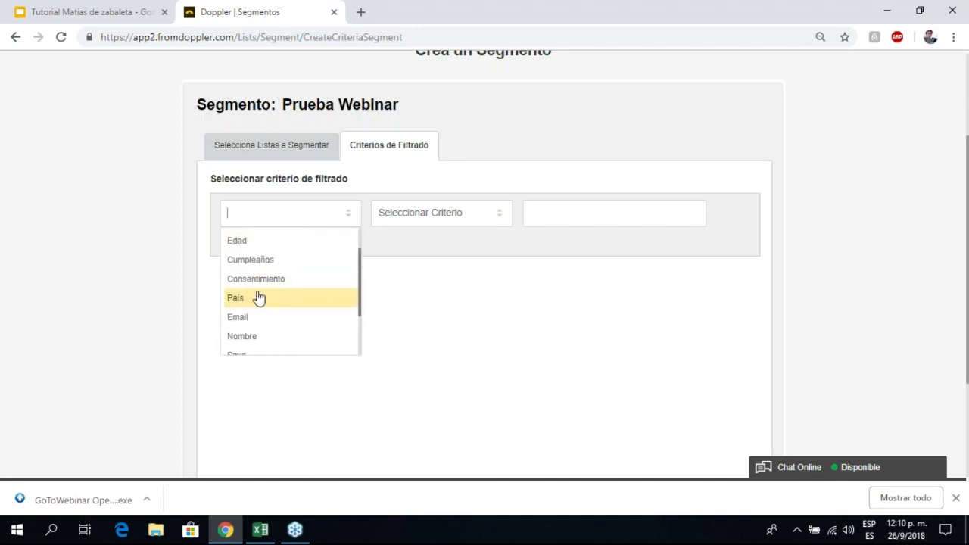
click(256, 300)
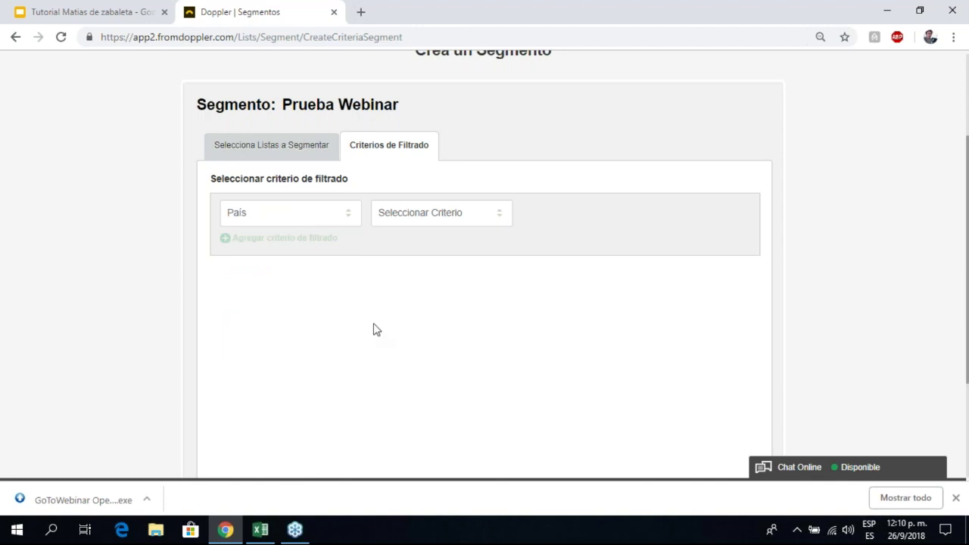
click(449, 224)
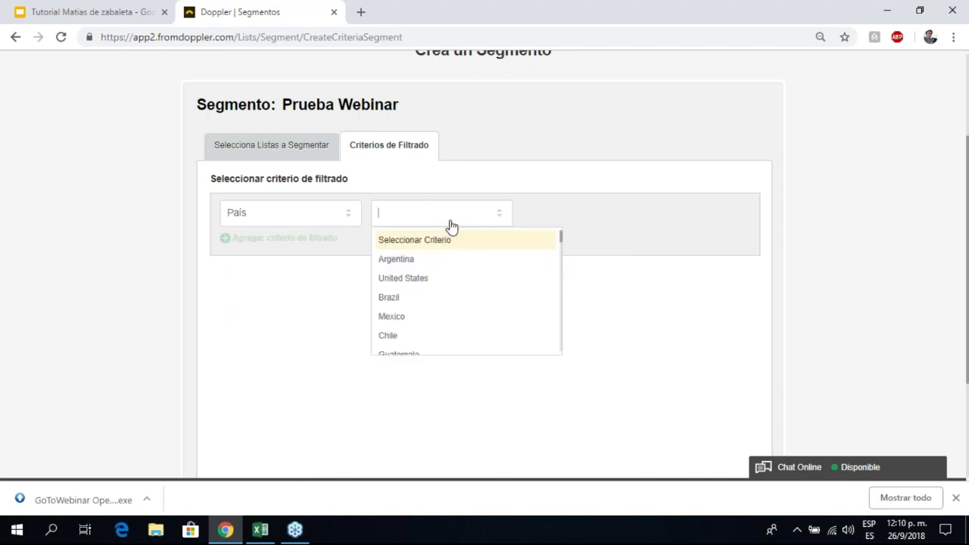
scroll(454, 270, down, 1)
scroll(455, 270, down, 1)
scroll(444, 305, up, 2)
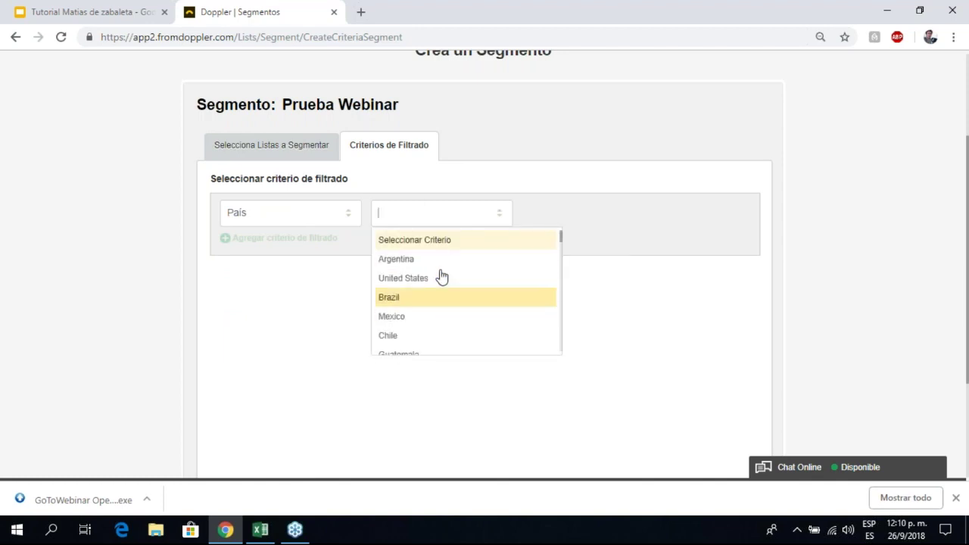
click(402, 261)
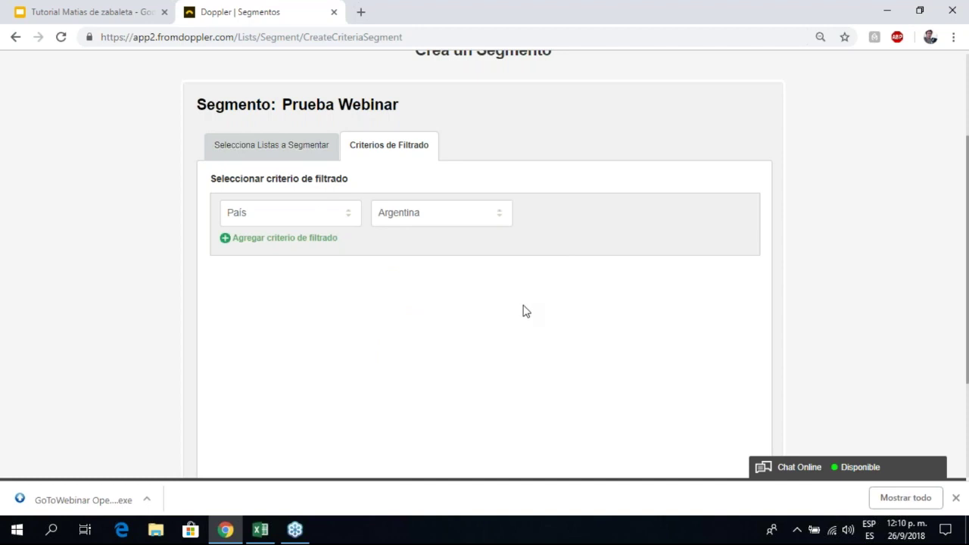
scroll(526, 311, down, 2)
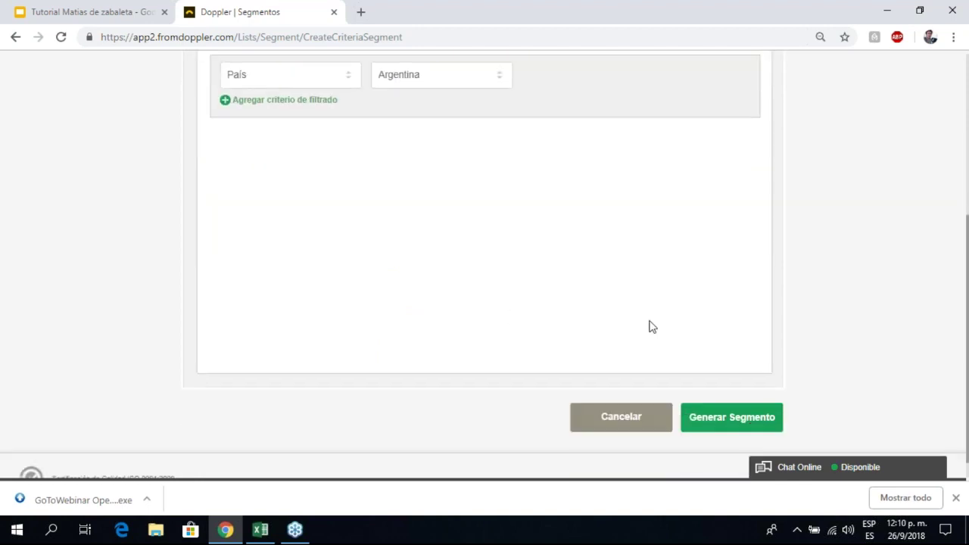
scroll(651, 326, up, 1)
scroll(476, 244, up, 2)
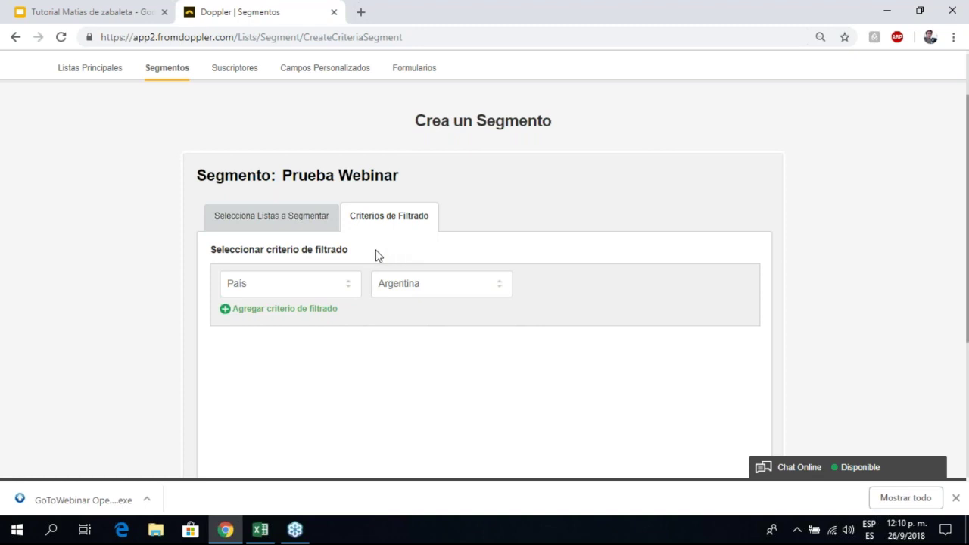
Step: Check the Pais values D4:D9 in the Excel contact list, then return to Doppler
click(260, 529)
click(304, 321)
click(304, 274)
drag(304, 274, 309, 213)
drag(300, 335, 357, 346)
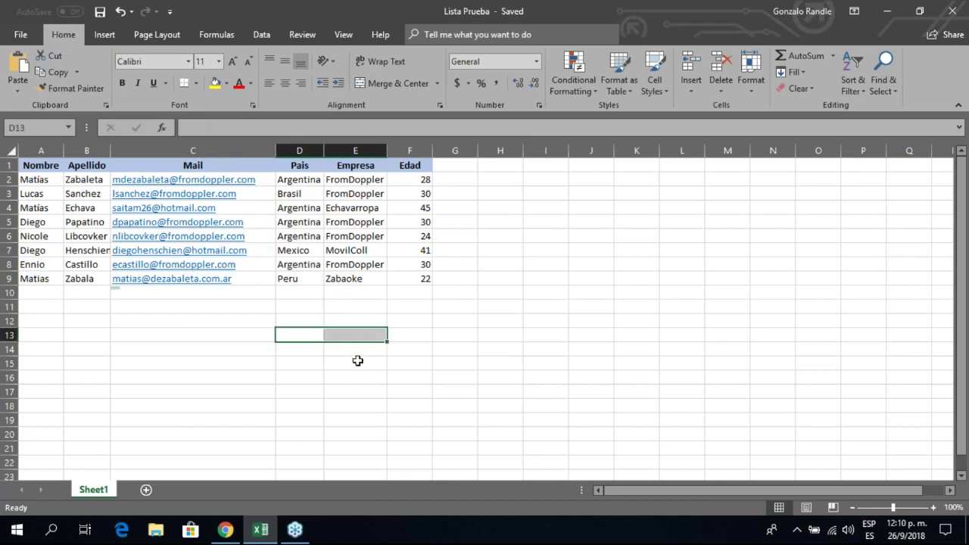
key(alt+Tab)
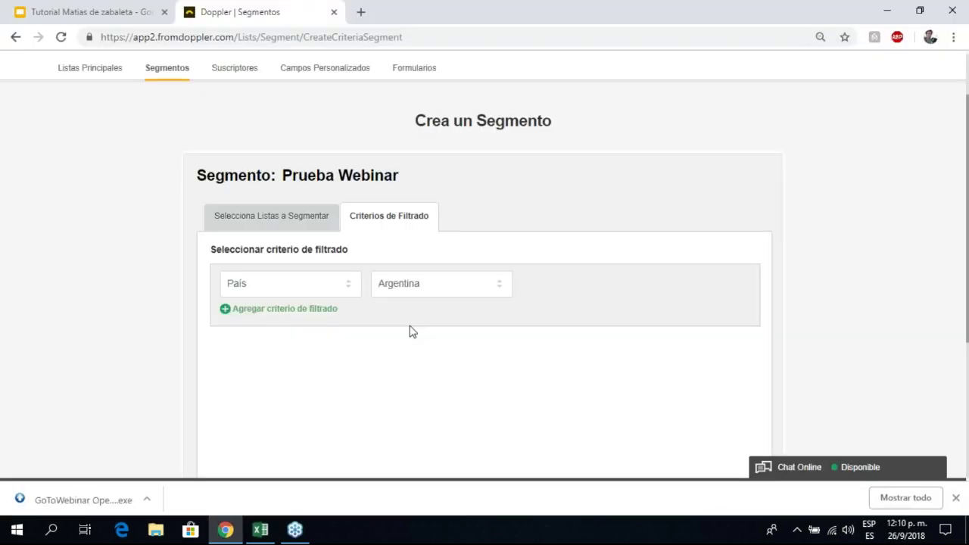
scroll(398, 333, down, 2)
scroll(376, 358, down, 1)
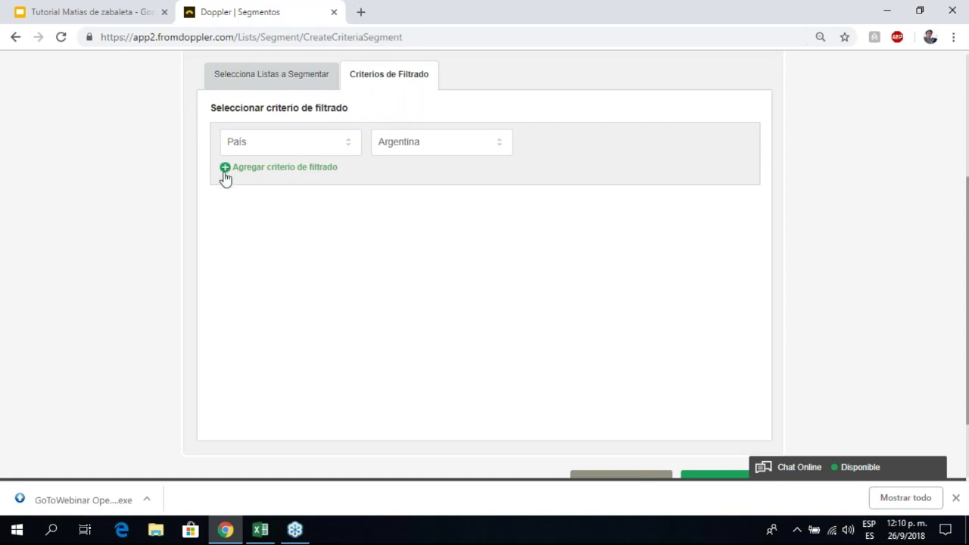
Step: Add a second criterion: Edad 'Mayor o Igual a' 25
click(225, 168)
scroll(315, 276, down, 1)
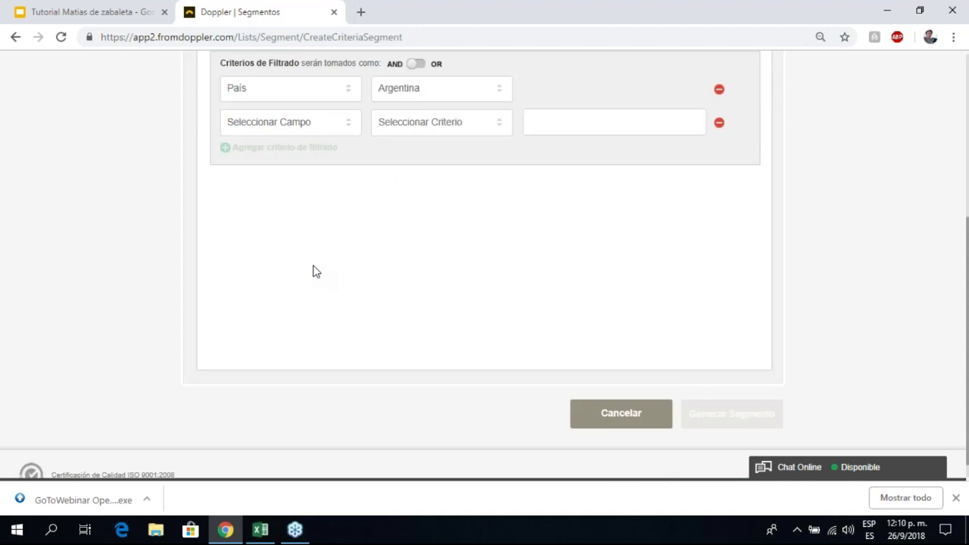
scroll(313, 270, up, 1)
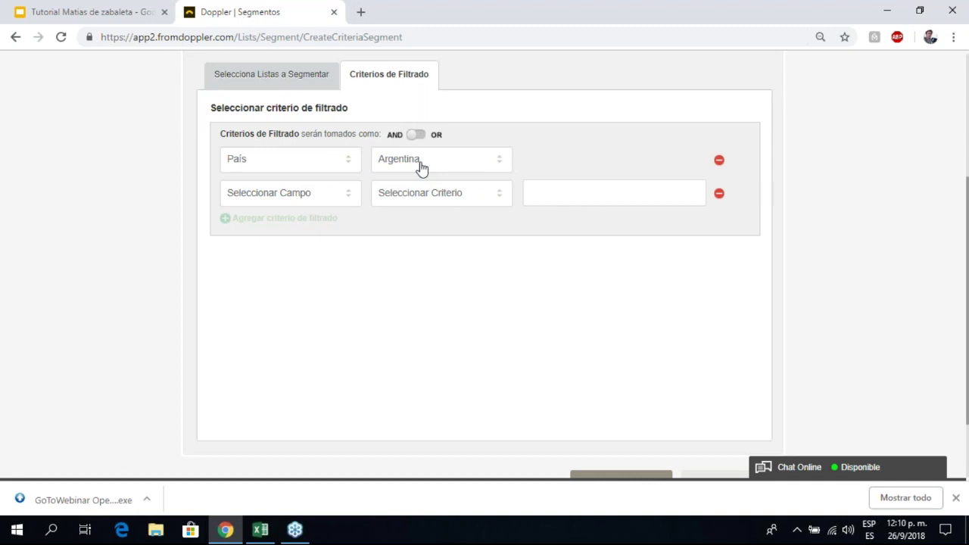
click(338, 202)
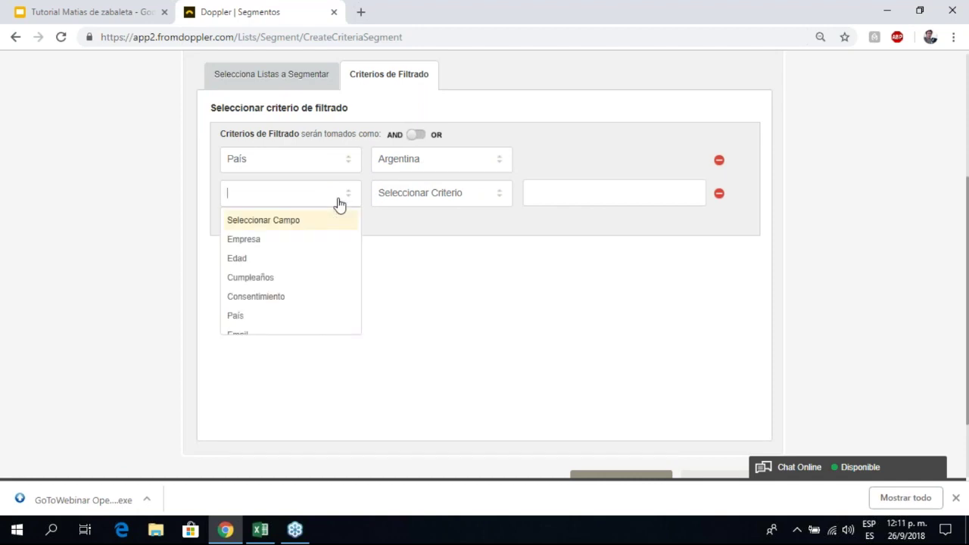
click(301, 263)
click(450, 200)
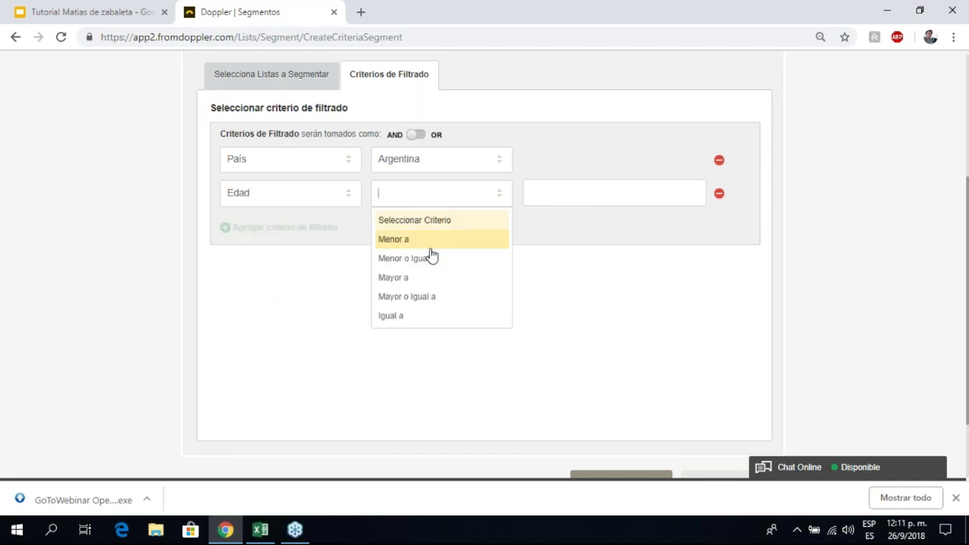
click(429, 280)
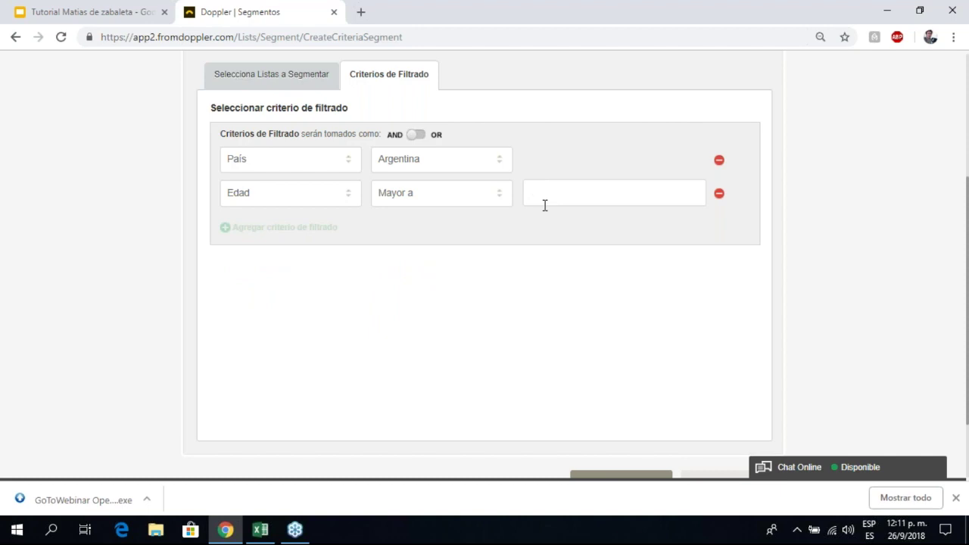
text(25)
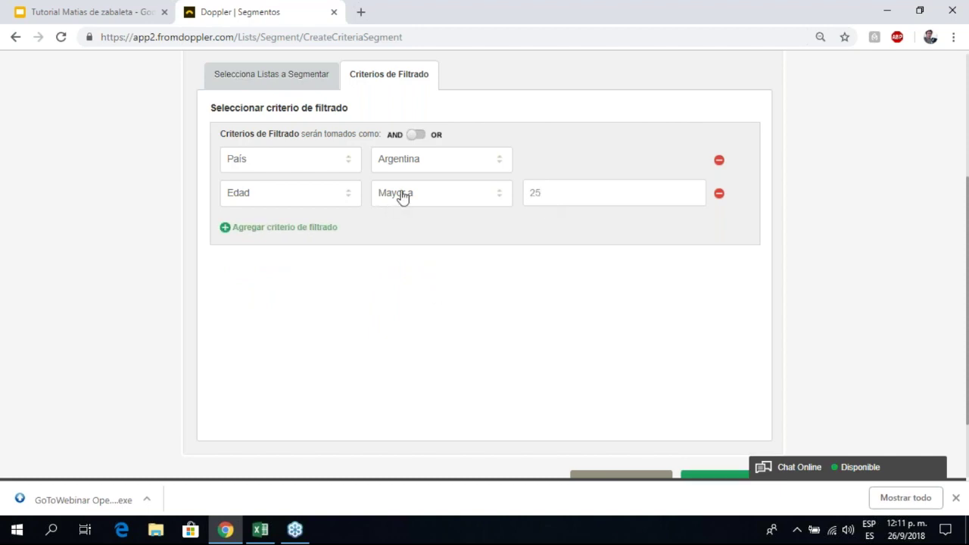
click(401, 194)
click(398, 297)
Step: Keep the two criteria combined with AND and generate the segment
scroll(347, 210, down, 1)
scroll(599, 222, up, 1)
scroll(588, 227, down, 1)
scroll(512, 316, up, 1)
scroll(391, 236, down, 1)
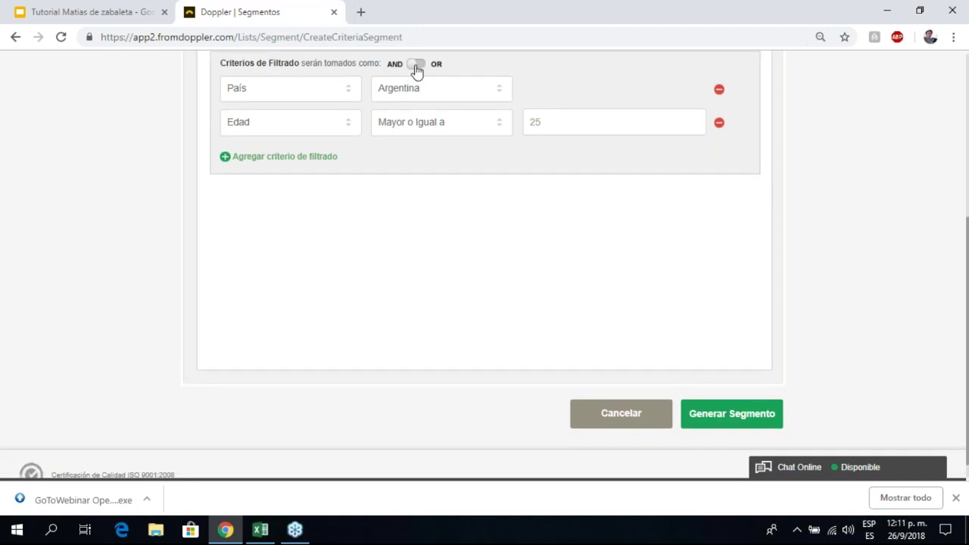
click(417, 68)
click(426, 66)
click(705, 416)
Step: Compare Tutorial's 8 subscribers in Listas Principales with Prueba Webinar's 4 on Segmentos
scroll(446, 351, up, 1)
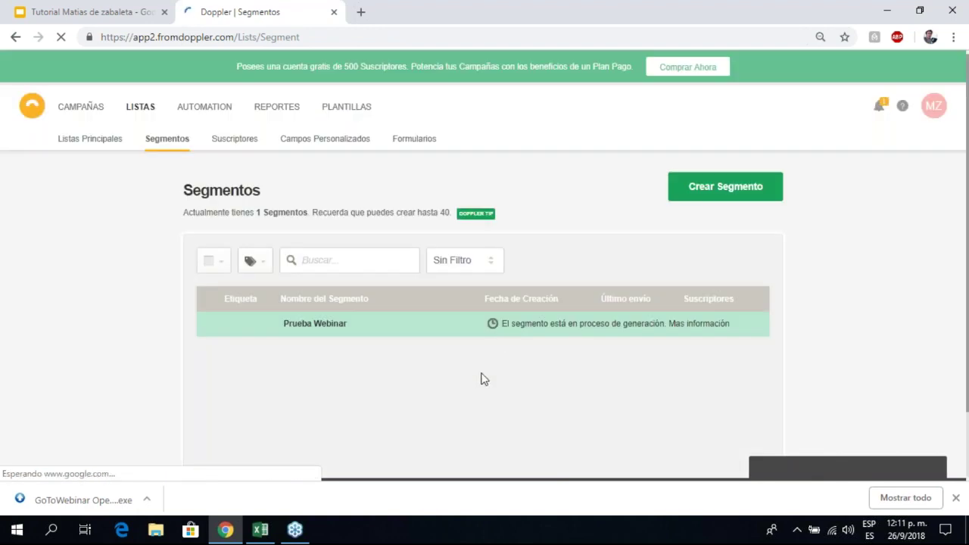
scroll(477, 377, down, 1)
scroll(533, 258, down, 1)
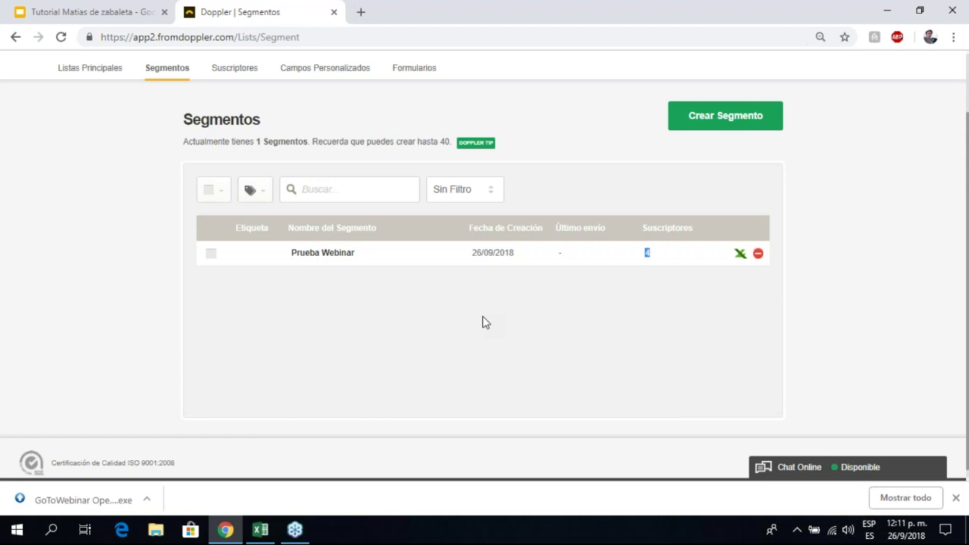
scroll(485, 322, up, 1)
click(97, 138)
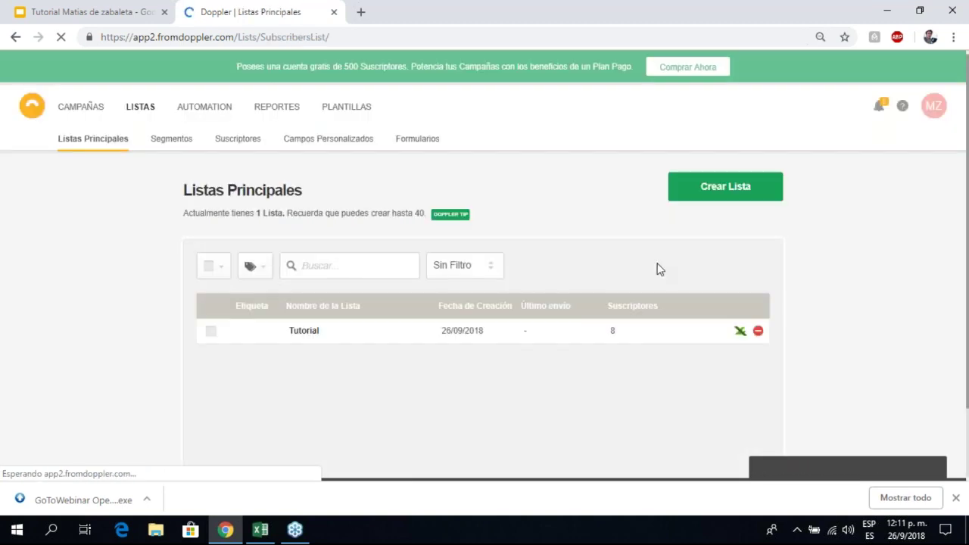
drag(635, 341, 593, 340)
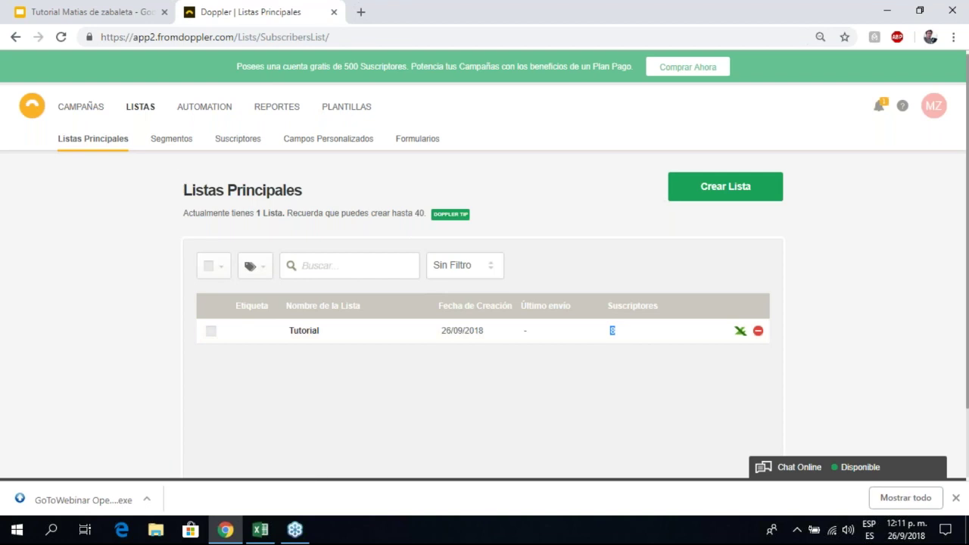
click(170, 139)
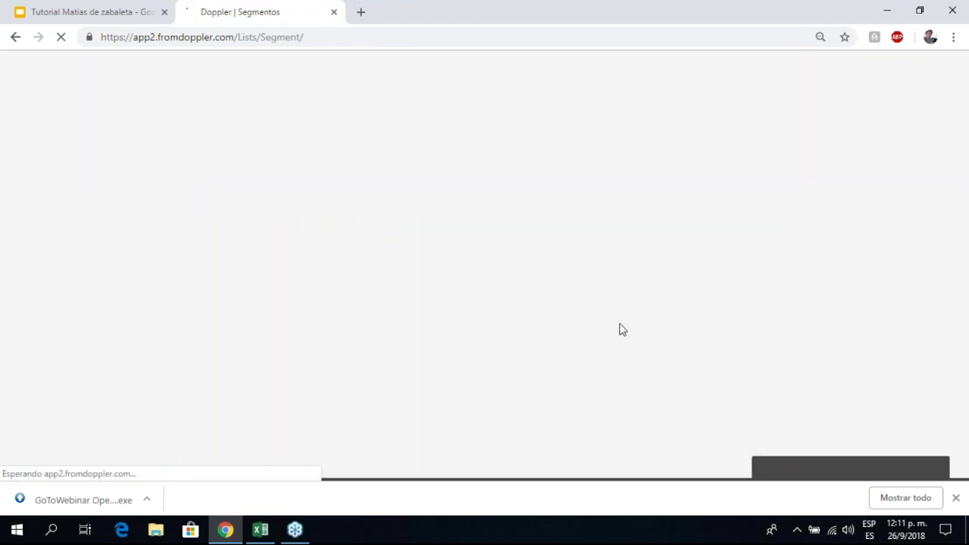
scroll(632, 333, down, 2)
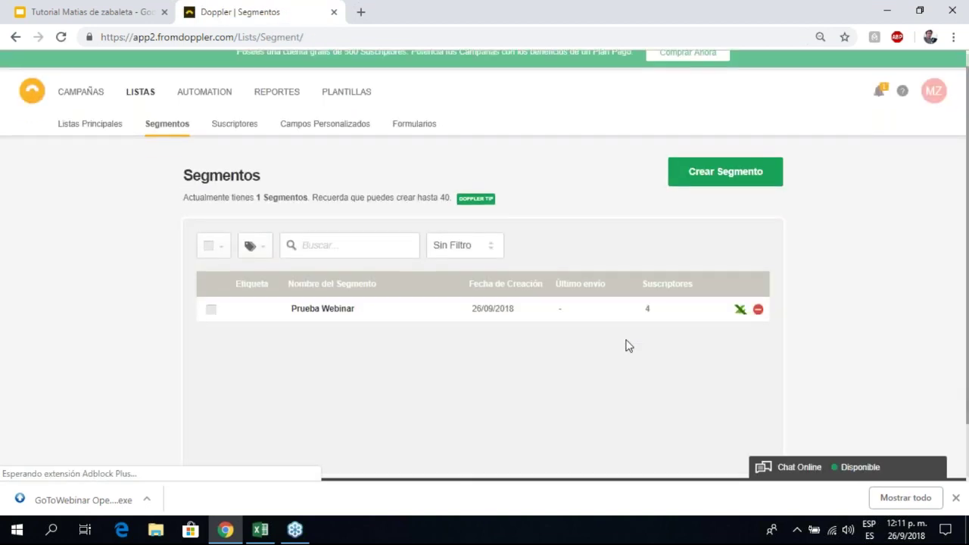
drag(628, 255, 673, 275)
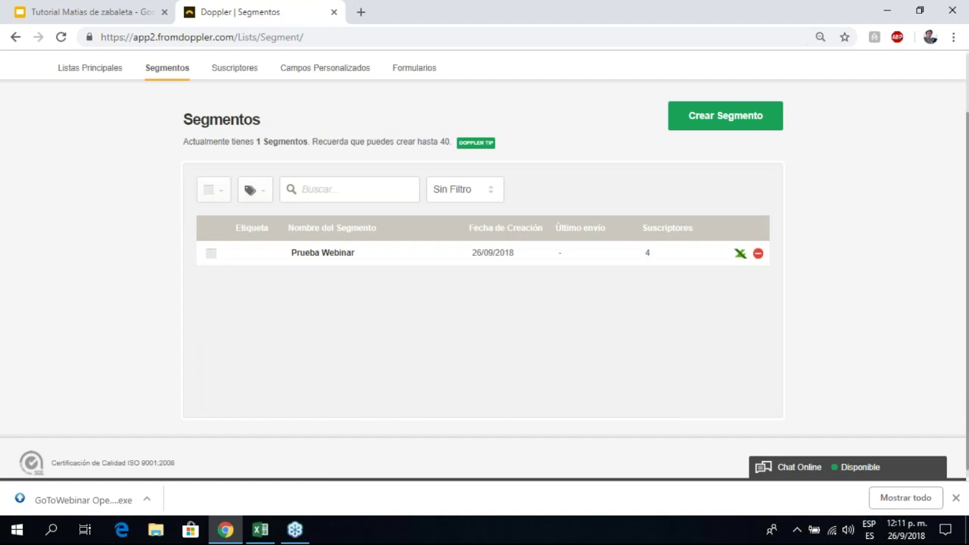
scroll(390, 265, up, 1)
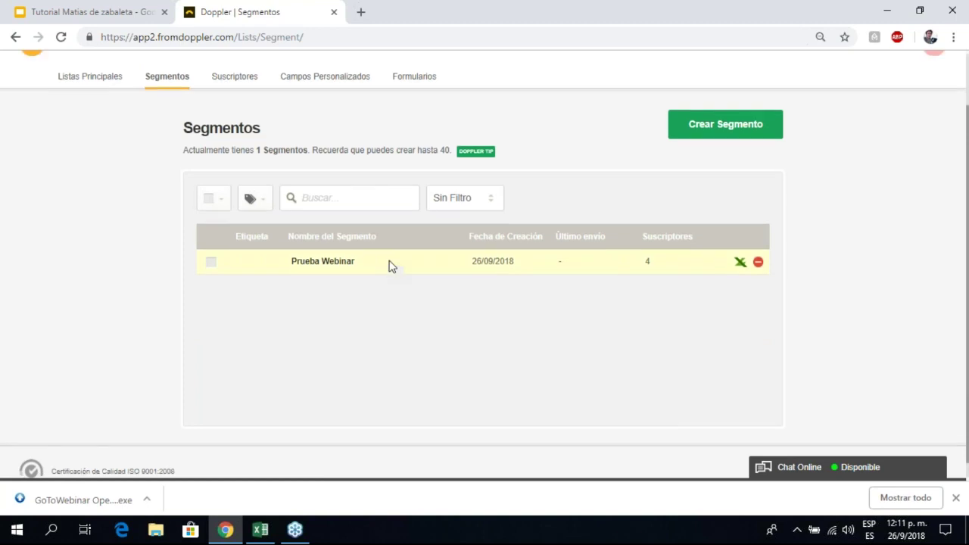
Step: View Prueba Webinar's 4 subscribers, then follow the star tooltip's COMIENZA AHORA link
click(337, 324)
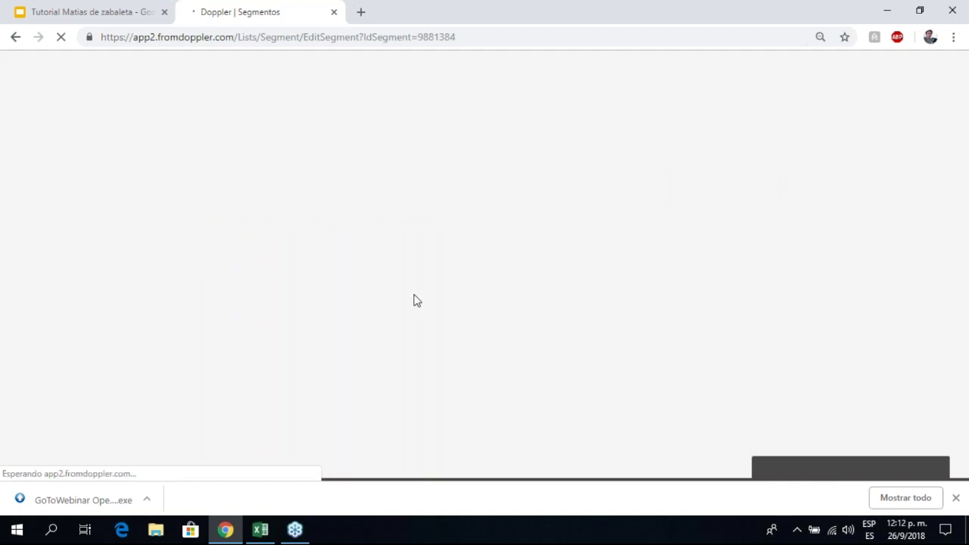
scroll(361, 212, down, 1)
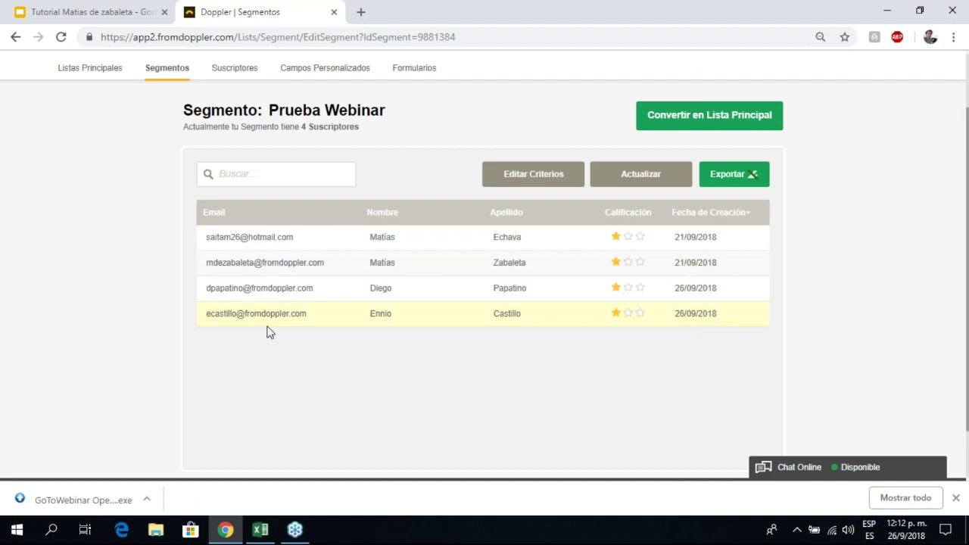
scroll(286, 361, down, 2)
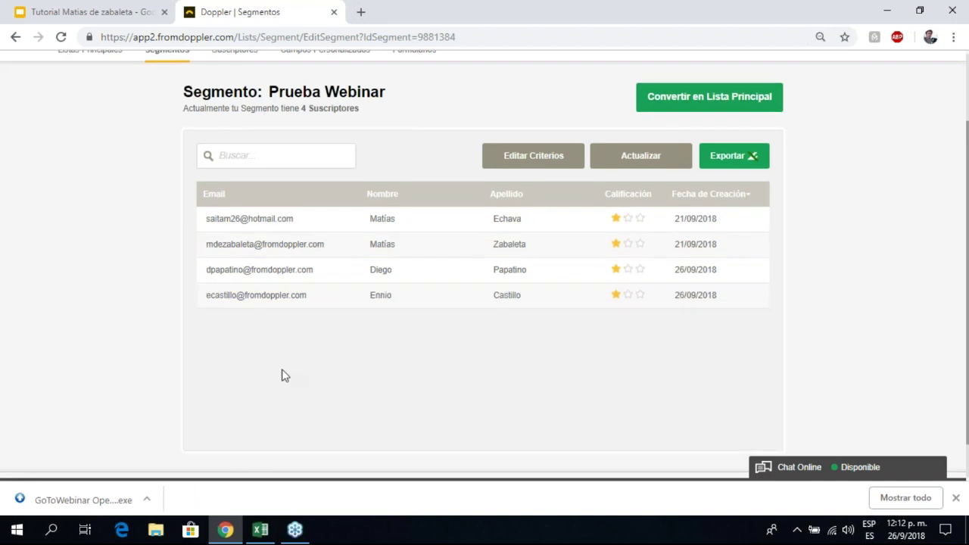
scroll(575, 261, up, 1)
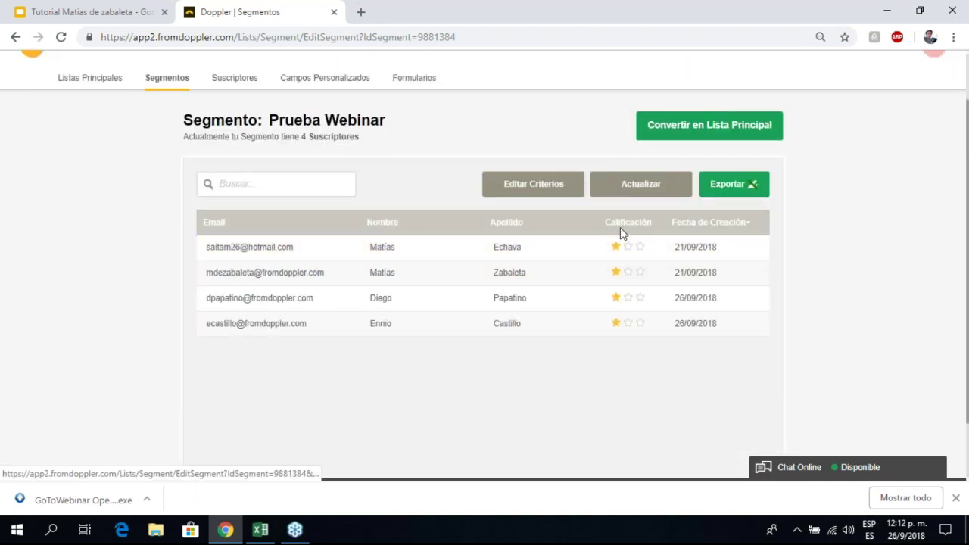
mouse_move(616, 251)
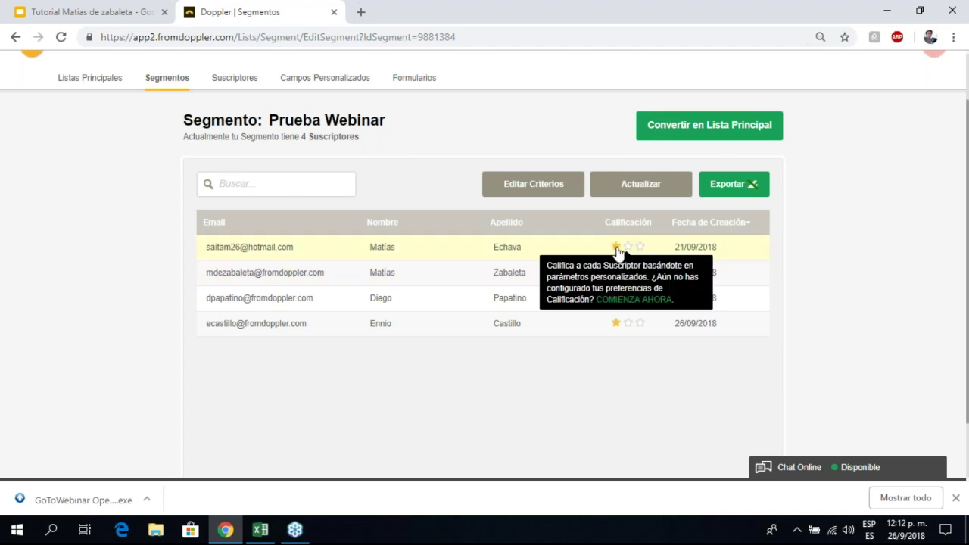
click(613, 335)
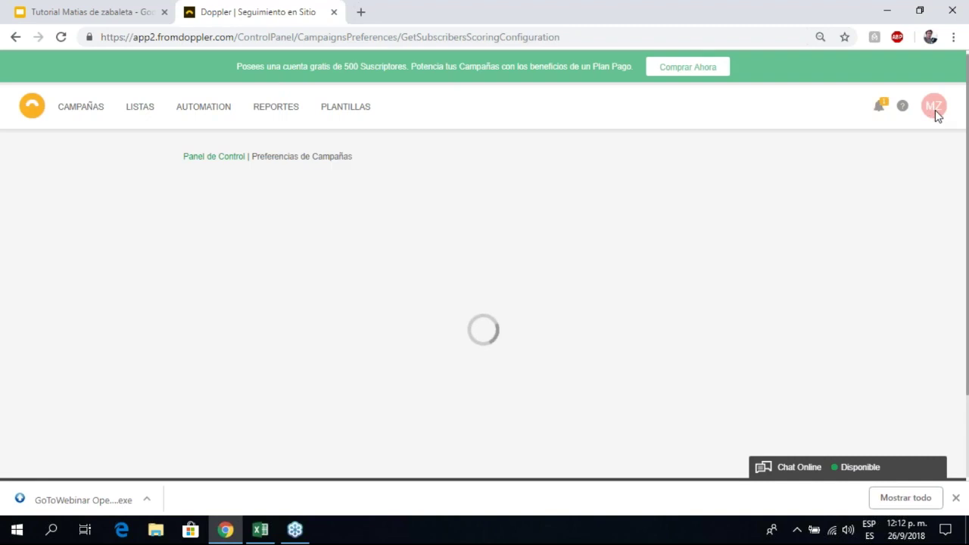
Step: Open Calificación de Suscriptores from Panel de Control to review the 4/2 and 2/1 star thresholds
click(935, 111)
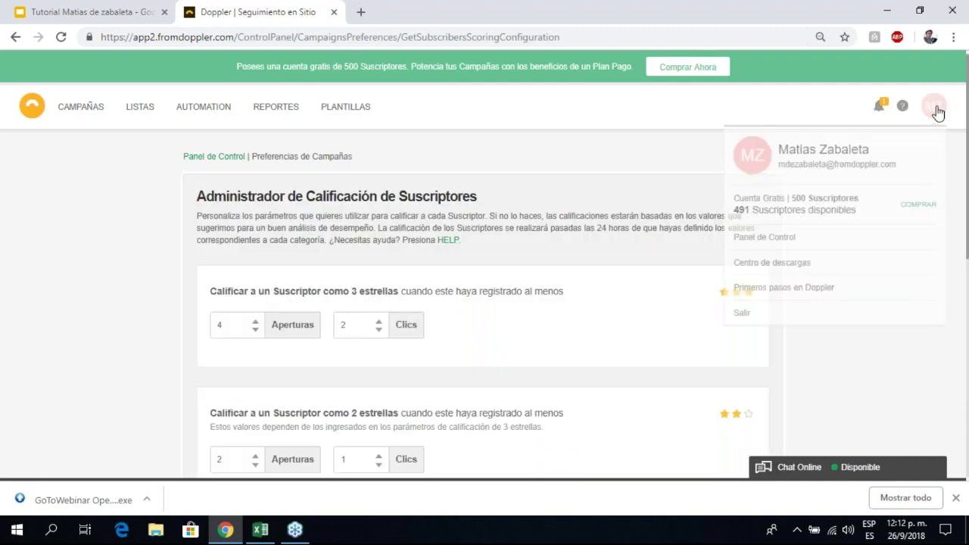
click(754, 240)
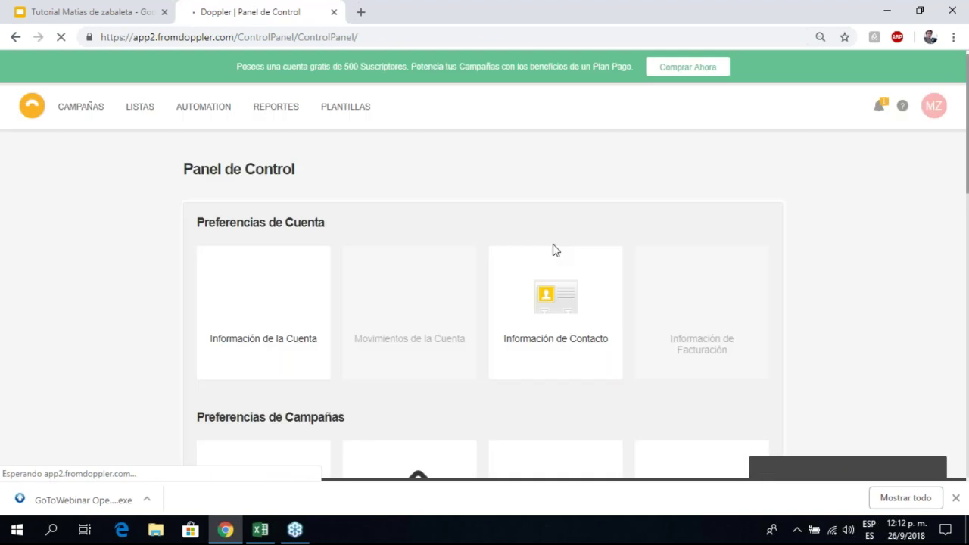
scroll(536, 260, down, 3)
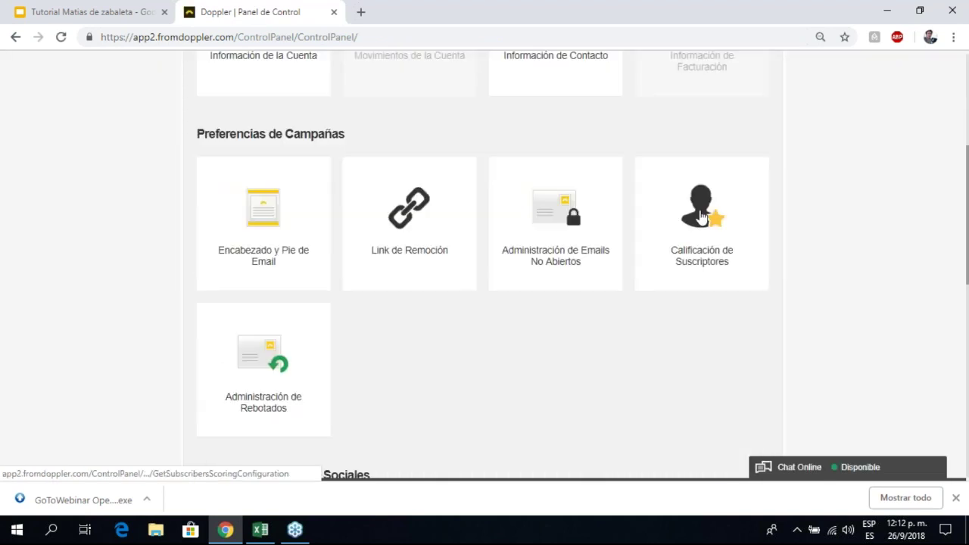
click(700, 218)
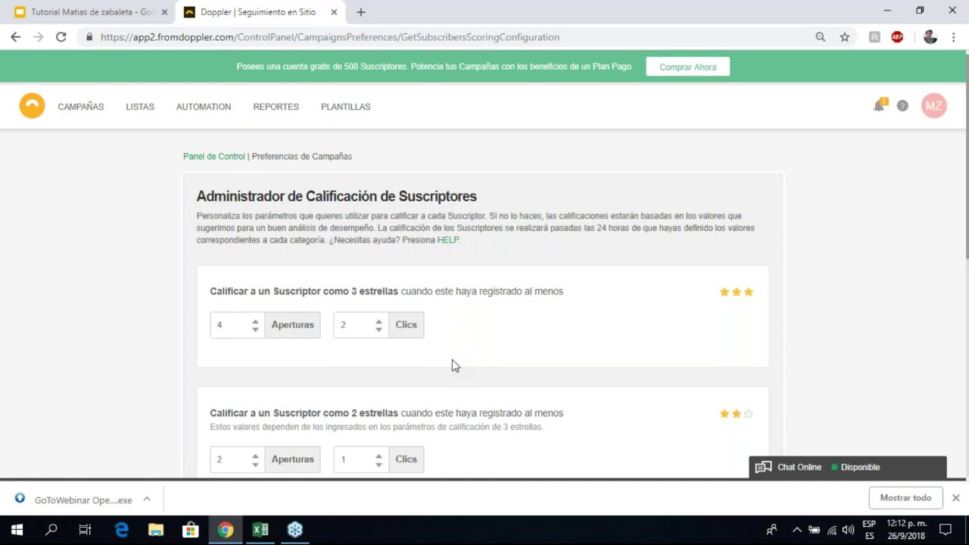
scroll(442, 186, down, 1)
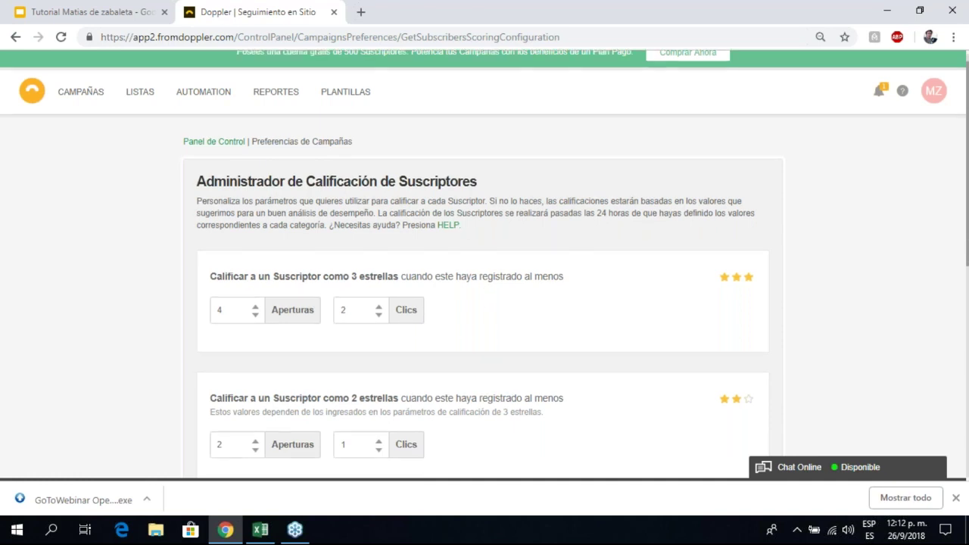
scroll(337, 226, down, 1)
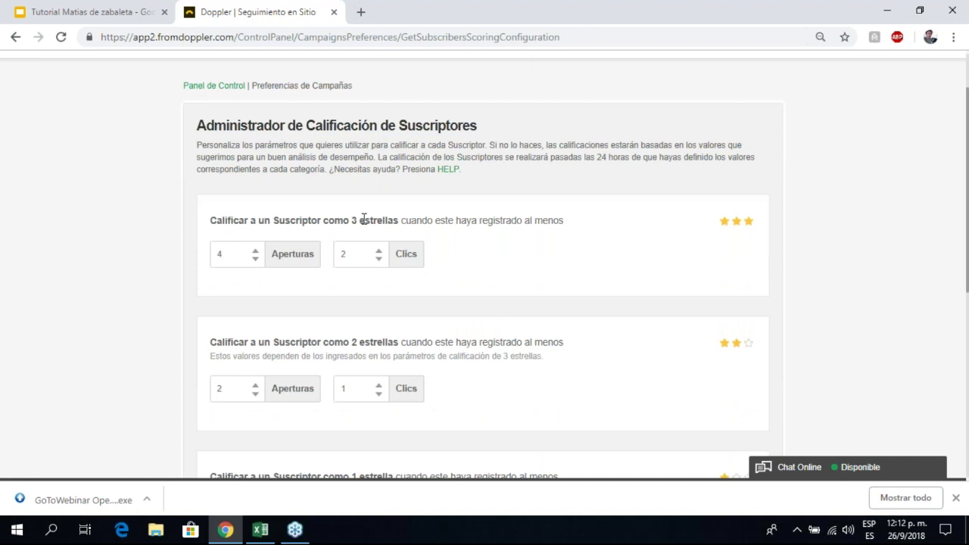
scroll(364, 221, down, 1)
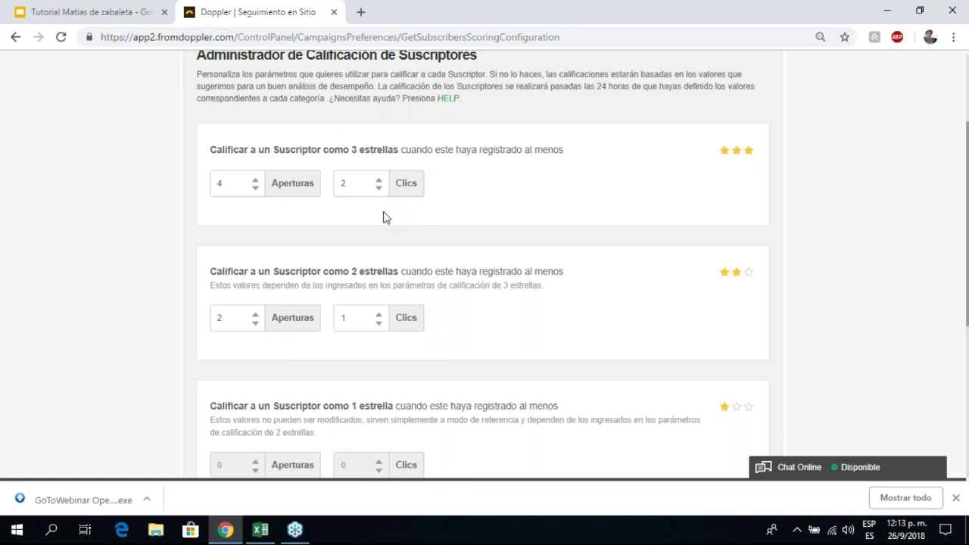
scroll(384, 214, down, 3)
scroll(389, 209, up, 4)
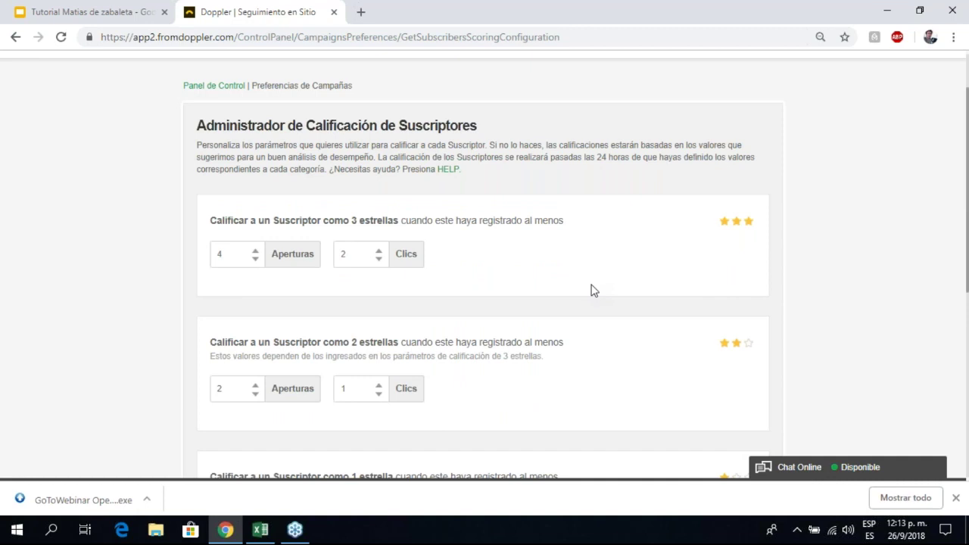
scroll(255, 222, down, 1)
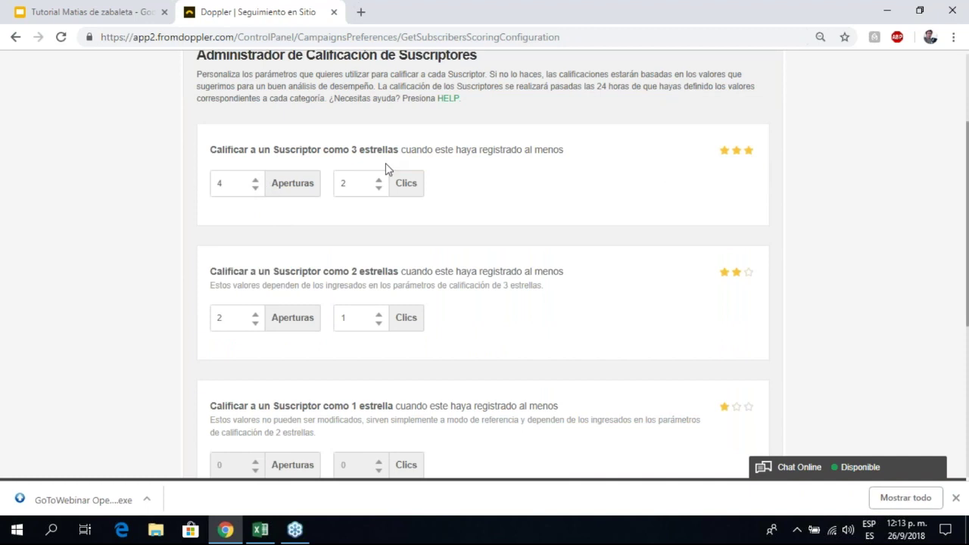
Step: Set 3-star minimum clicks to 3 and 2-star minimum opens to 3
click(255, 179)
click(255, 179)
click(258, 189)
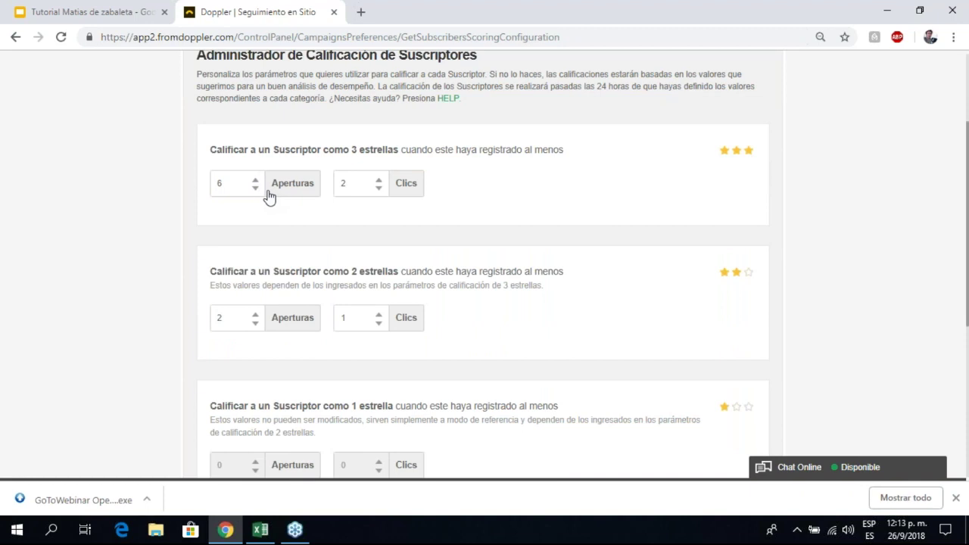
click(385, 185)
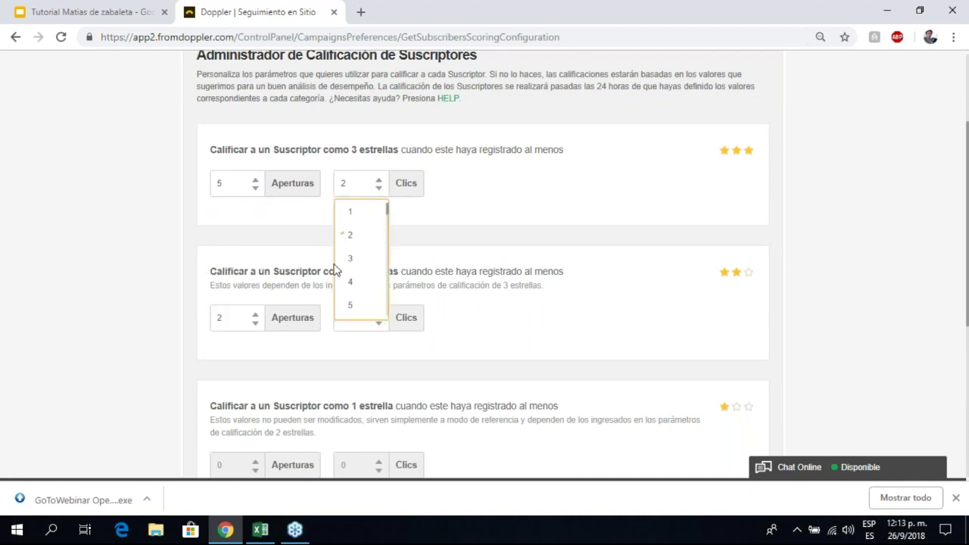
click(367, 260)
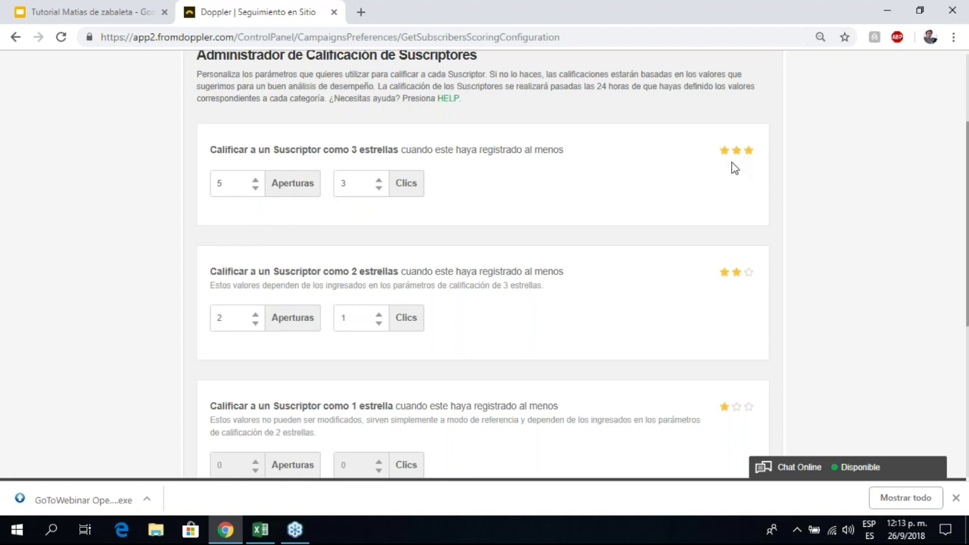
scroll(731, 166, down, 2)
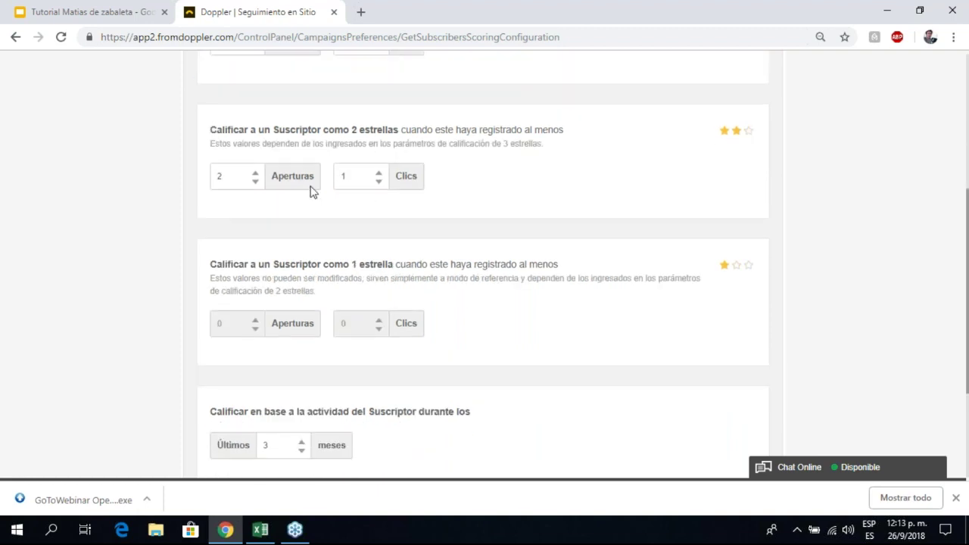
scroll(311, 190, up, 1)
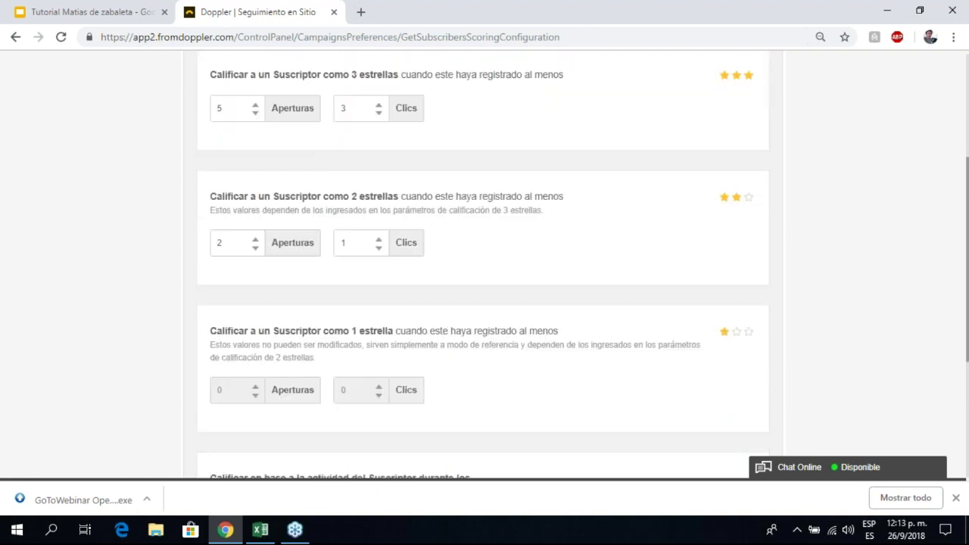
click(241, 246)
click(258, 243)
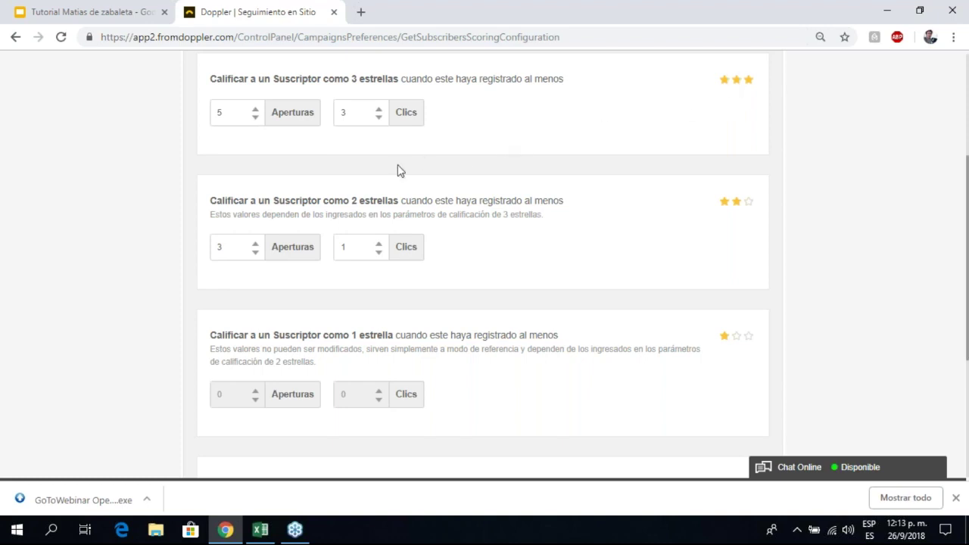
Step: Shorten the rating activity period to the last 1 month
scroll(398, 169, down, 1)
scroll(385, 182, down, 1)
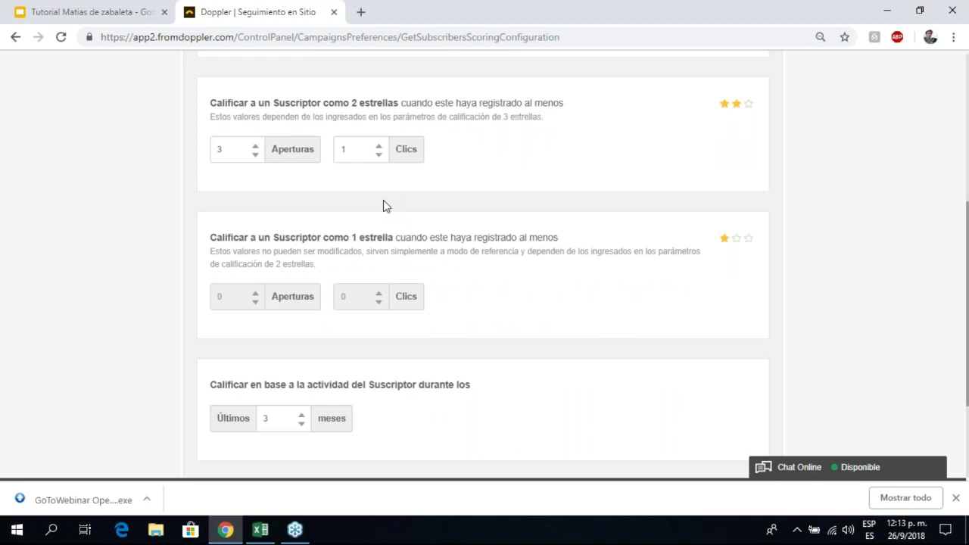
scroll(393, 192, up, 1)
scroll(340, 227, down, 1)
drag(217, 339, 441, 345)
click(485, 340)
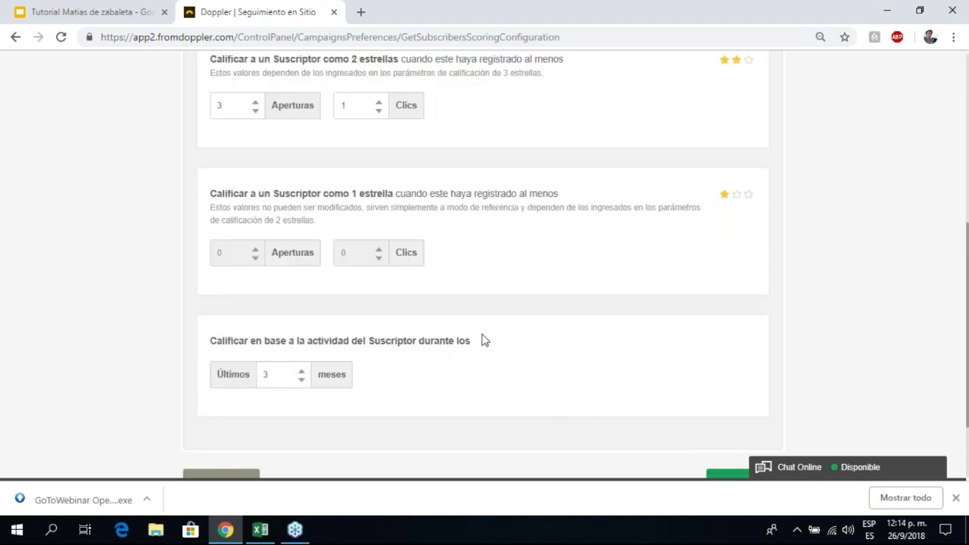
click(302, 378)
click(301, 380)
Step: Keep 3-star opens at 4 and save the rating settings
scroll(327, 347, up, 2)
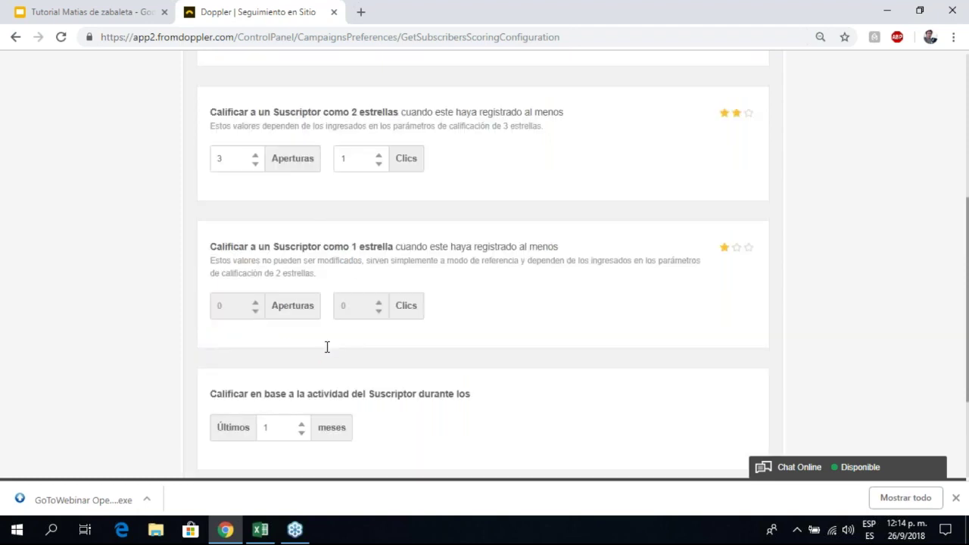
click(260, 121)
click(225, 210)
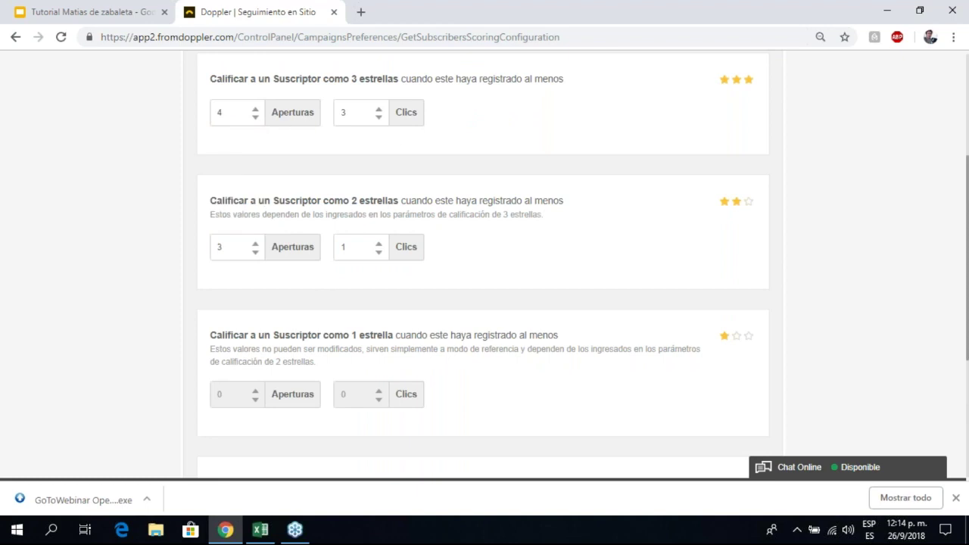
scroll(368, 345, down, 2)
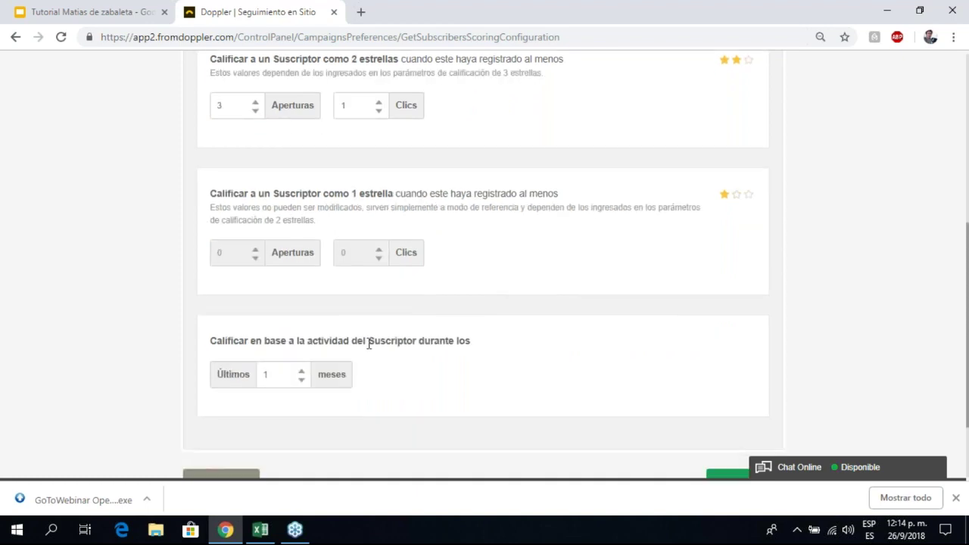
scroll(406, 350, up, 3)
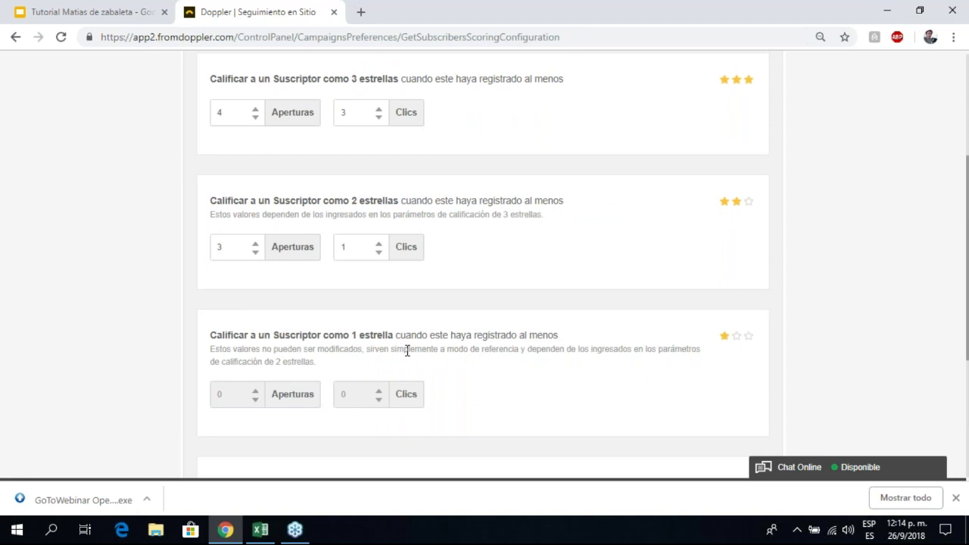
scroll(376, 251, down, 4)
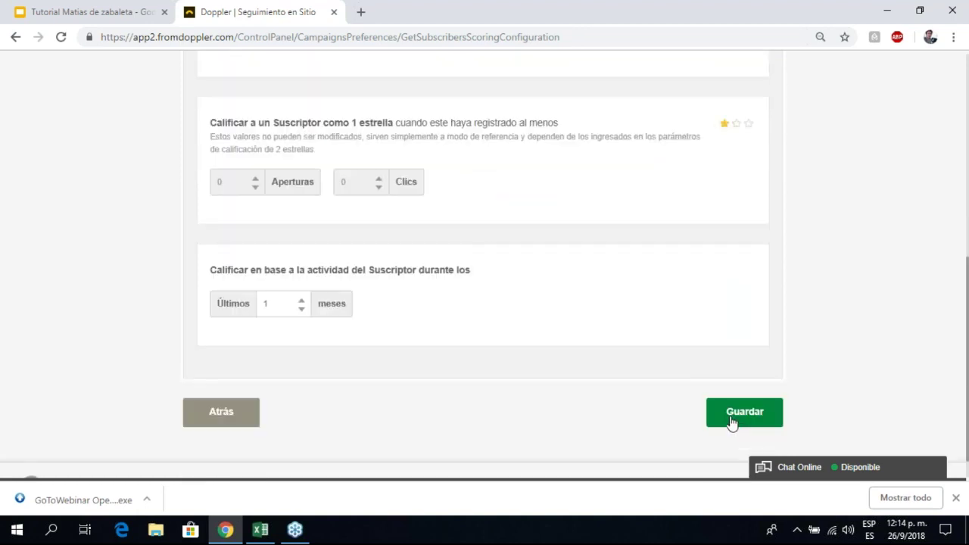
click(732, 418)
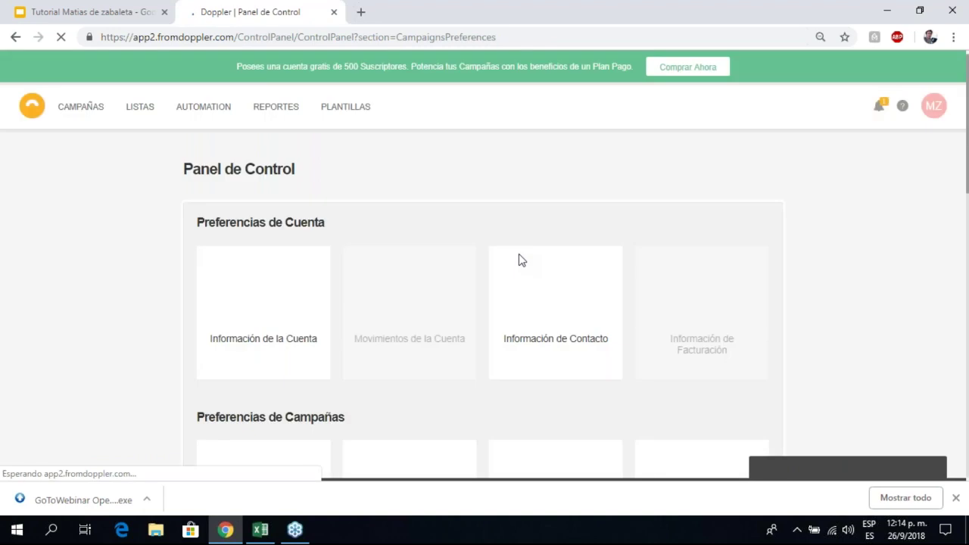
Step: Browse the Listado Maestro de Suscriptores with its nine star-rated subscribers, then open Campos Personalizados
scroll(388, 196, down, 2)
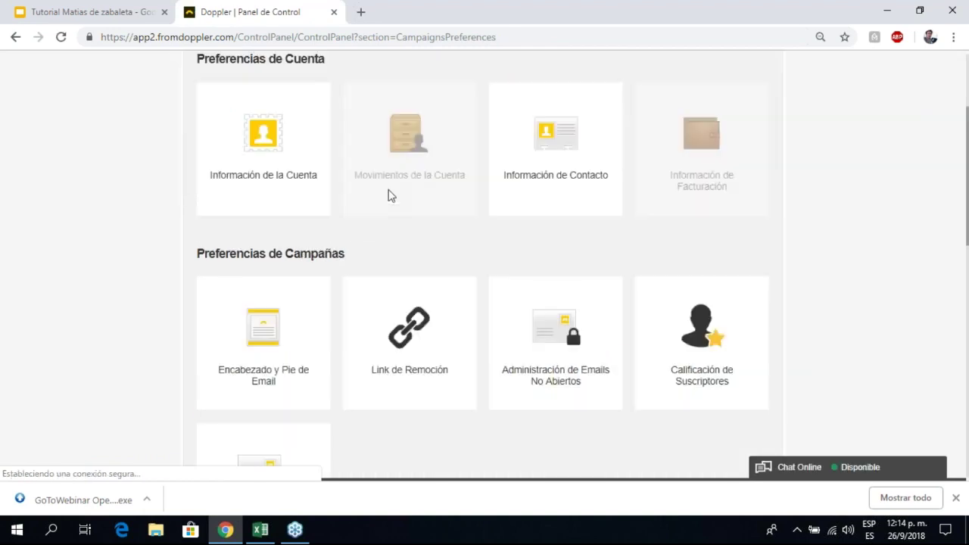
scroll(349, 181, down, 1)
scroll(350, 181, up, 3)
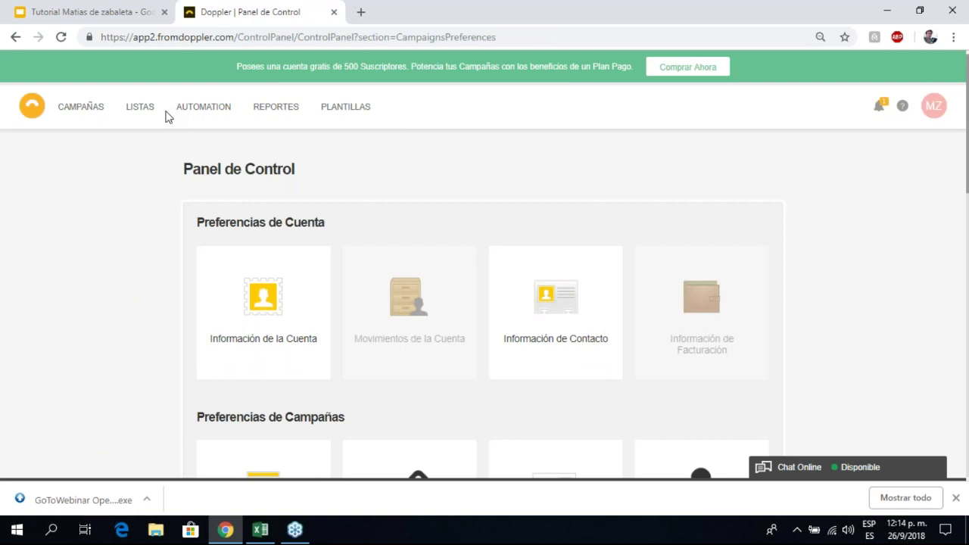
click(149, 112)
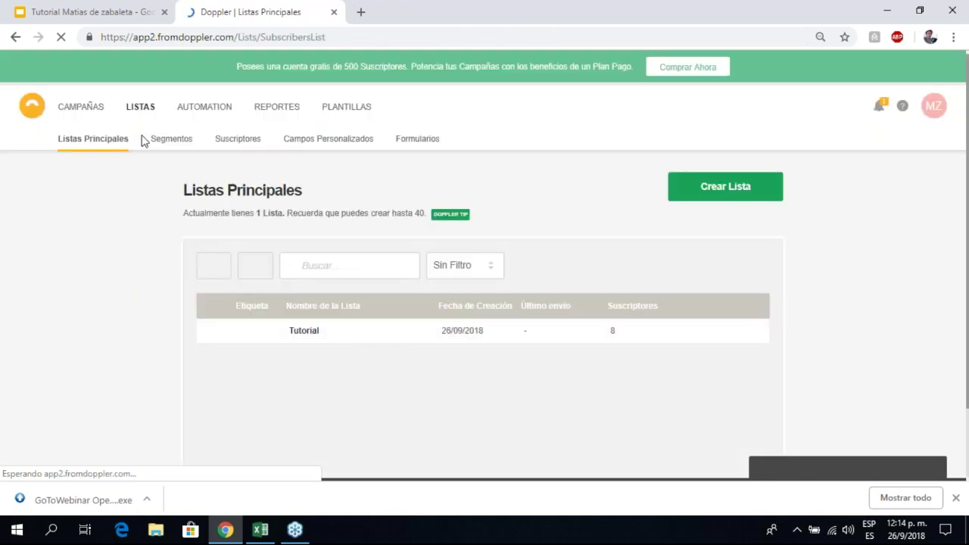
click(229, 141)
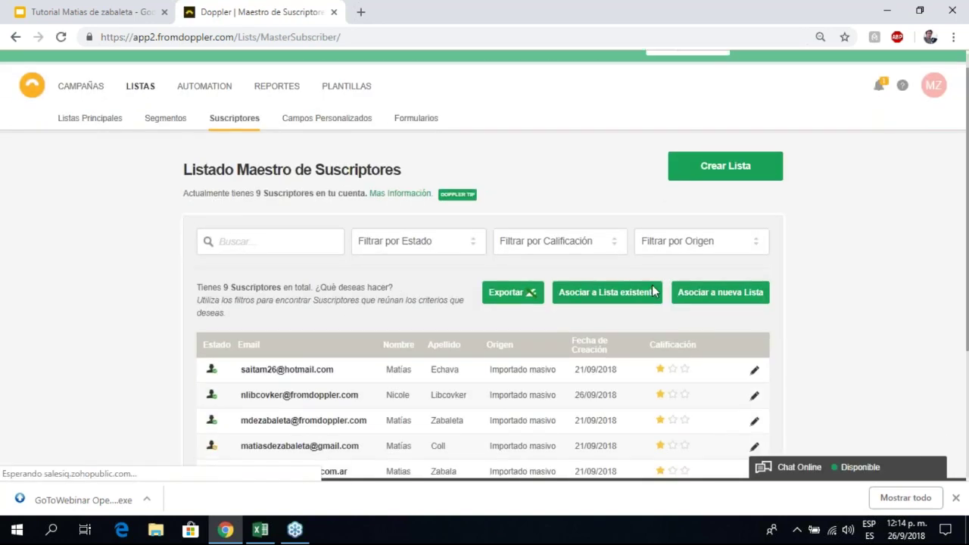
scroll(653, 292, down, 3)
scroll(666, 257, down, 2)
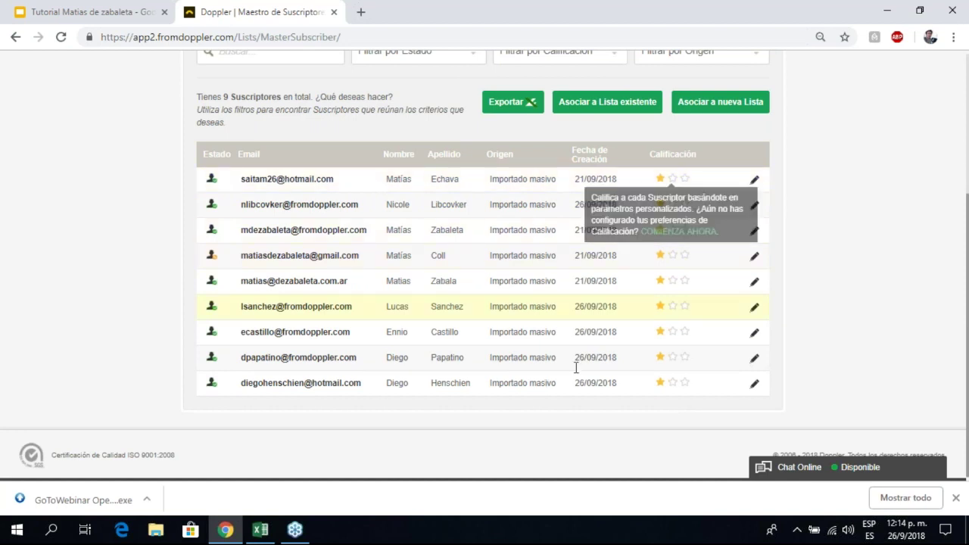
scroll(551, 376, up, 2)
scroll(551, 376, up, 2)
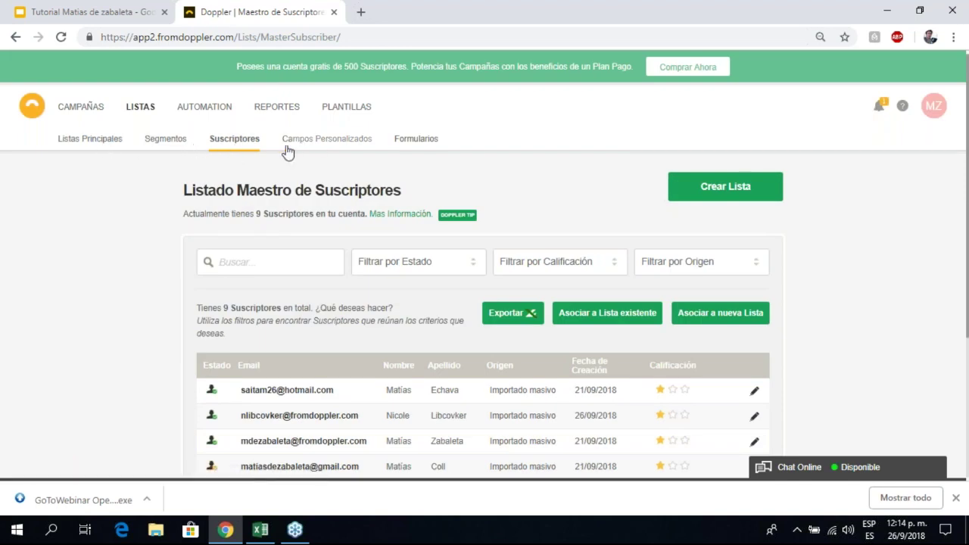
click(326, 142)
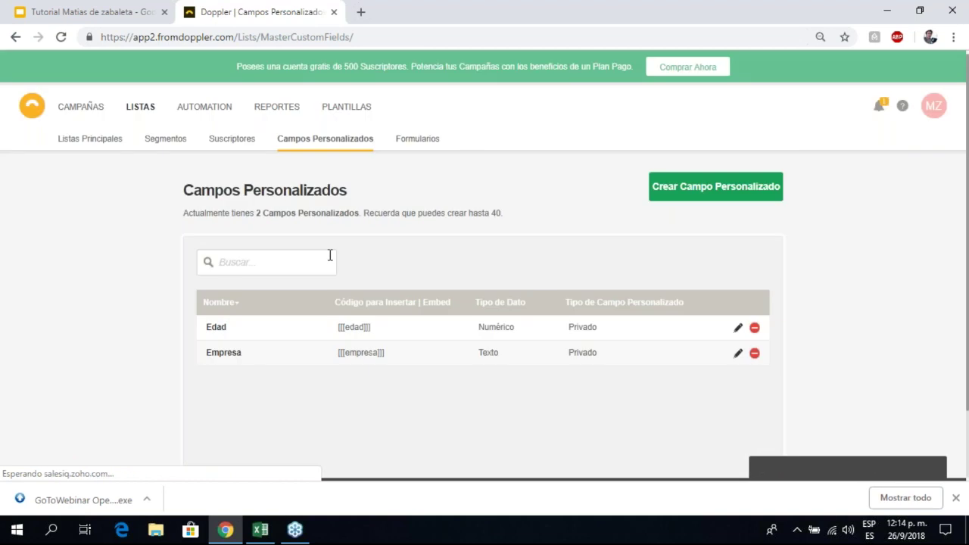
Step: Review the Edad (Numérico) and Empresa (Texto) fields, then view the empty Formularios page
scroll(330, 255, down, 1)
scroll(326, 243, down, 1)
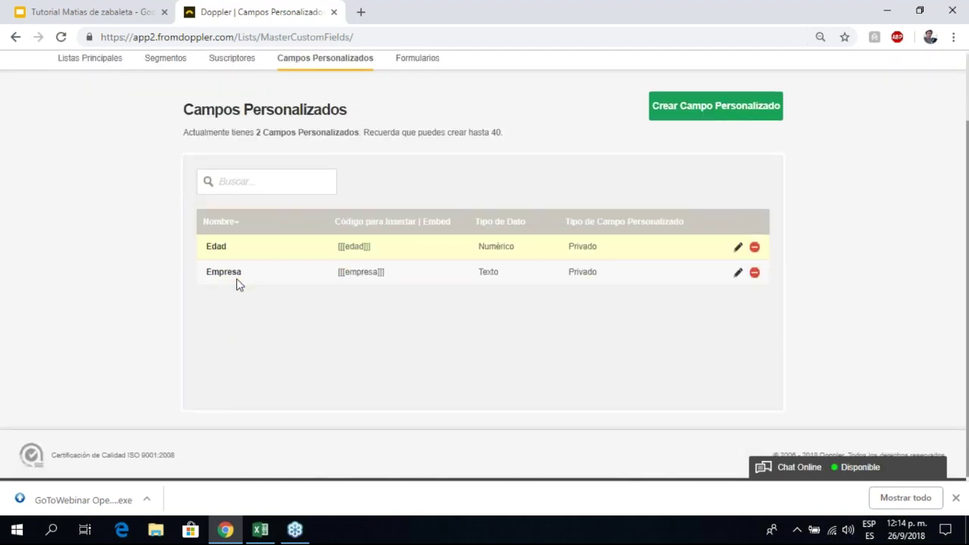
scroll(332, 110, up, 2)
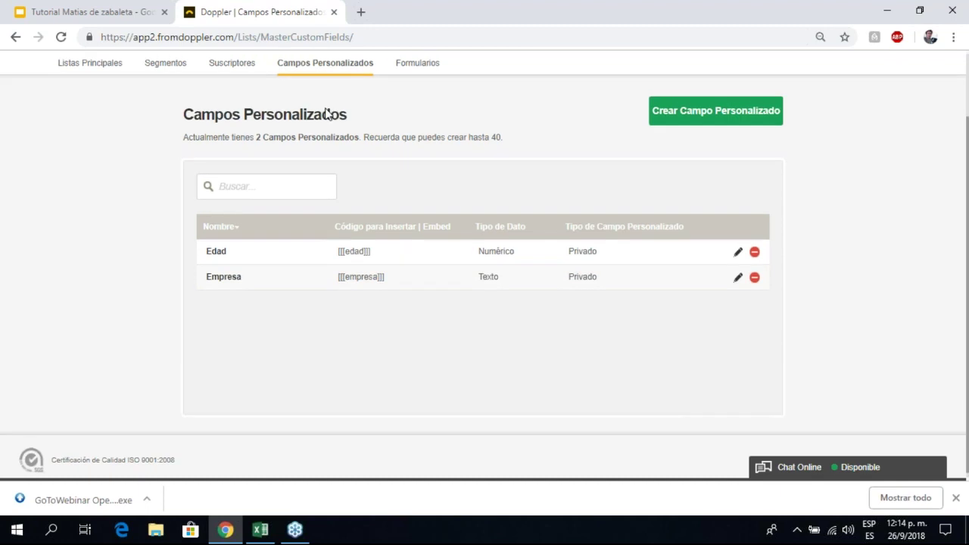
click(402, 132)
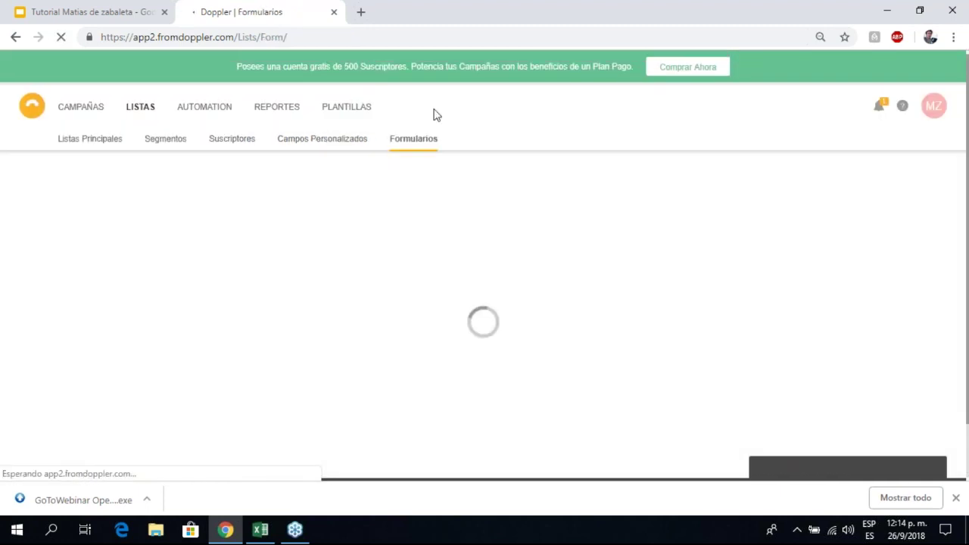
scroll(414, 156, down, 1)
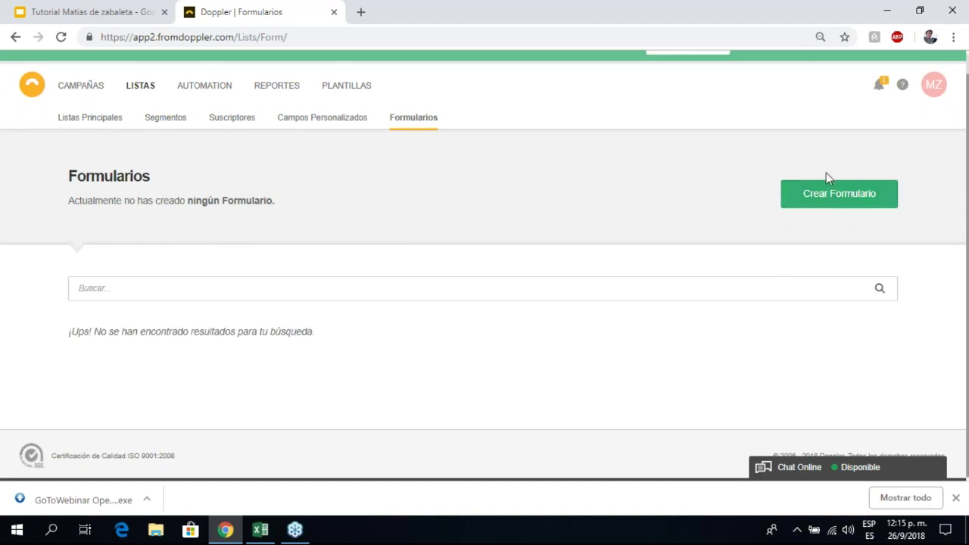
scroll(498, 220, up, 1)
scroll(498, 221, up, 1)
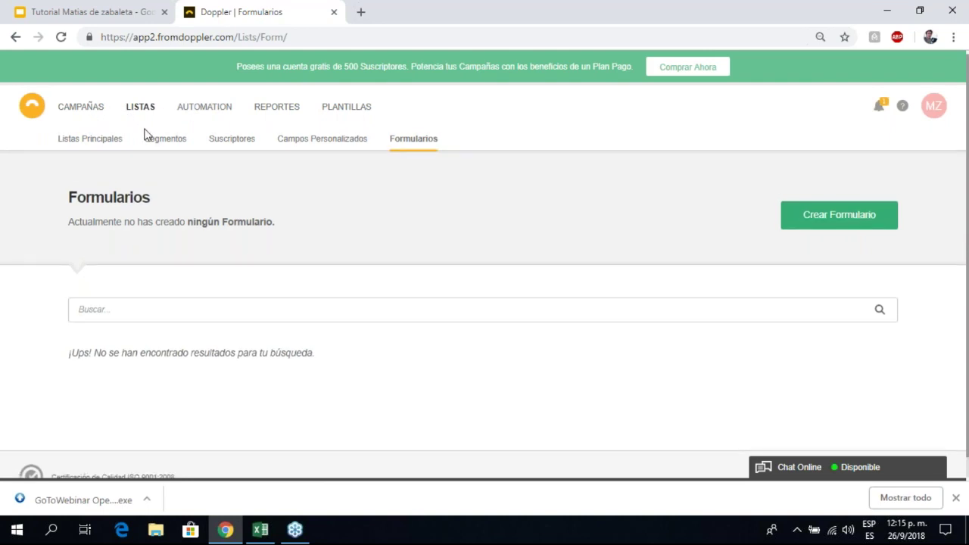
mouse_move(95, 115)
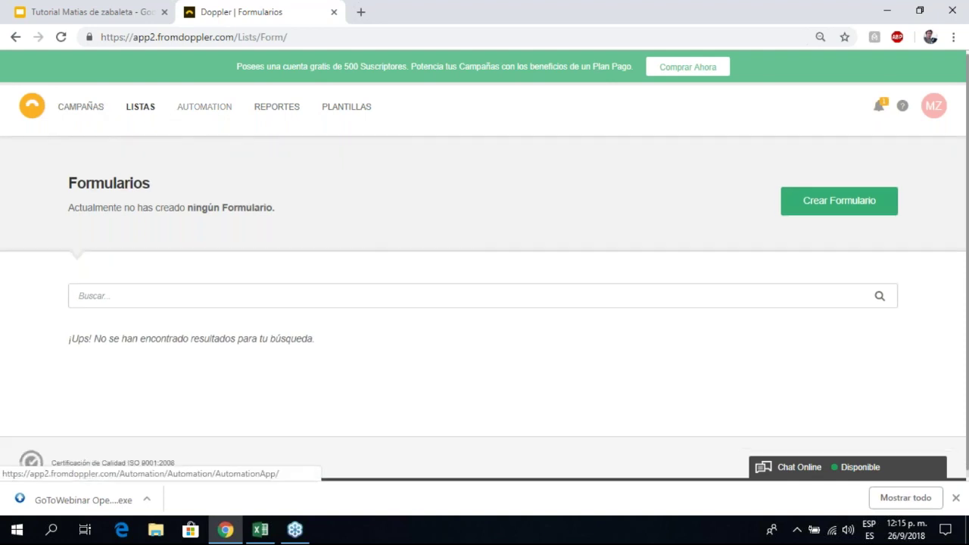
Step: Go to CAMPAÑAS and look over the empty Borradores de Campañas page
click(85, 114)
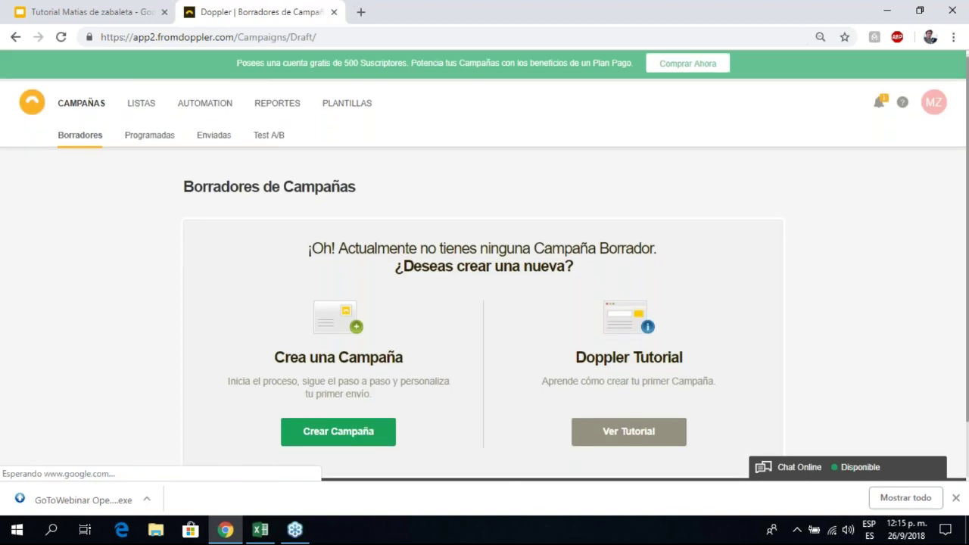
scroll(56, 113, down, 1)
scroll(97, 141, up, 1)
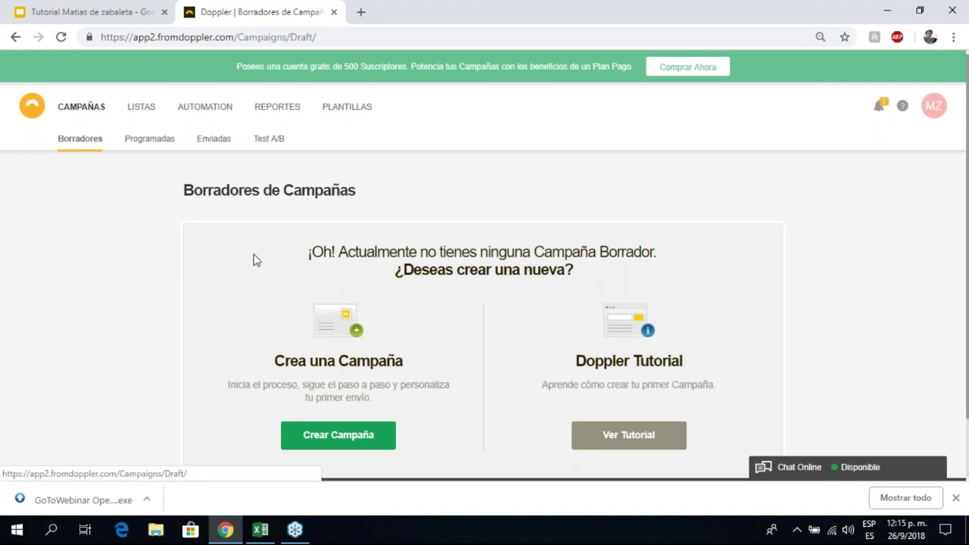
scroll(256, 262, down, 1)
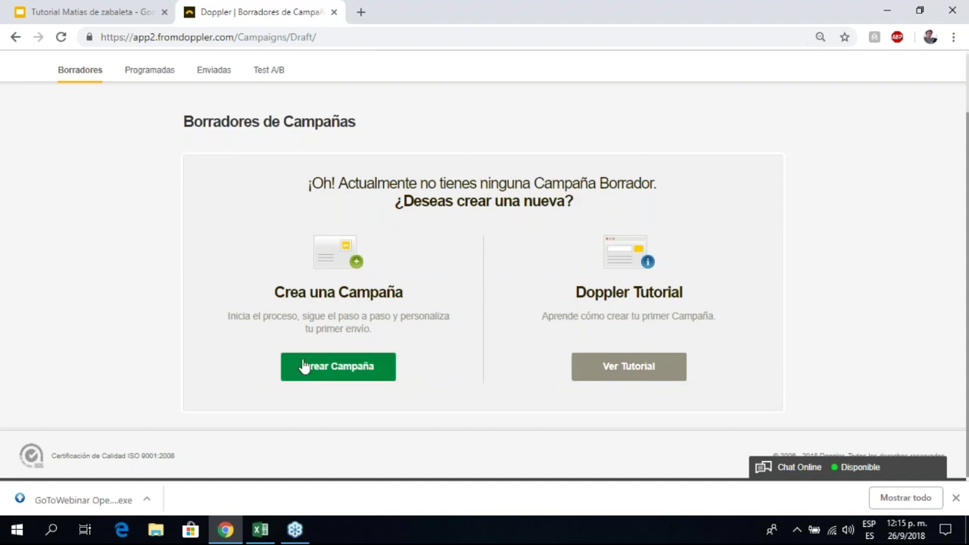
Step: Start a new campaign with Crear Campaña on the Borradores page
click(339, 367)
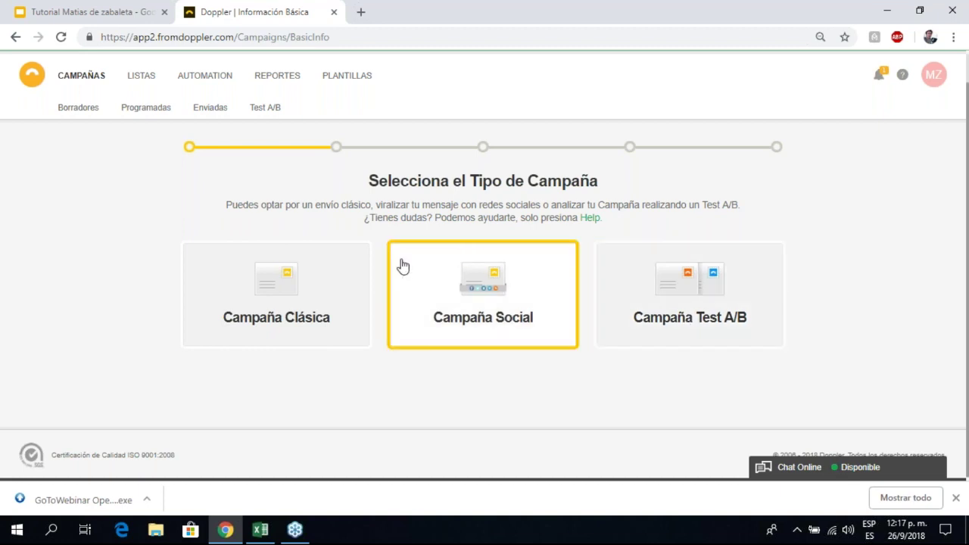
Step: Choose a classic campaign and name it 'Webinar 26-9'
click(271, 279)
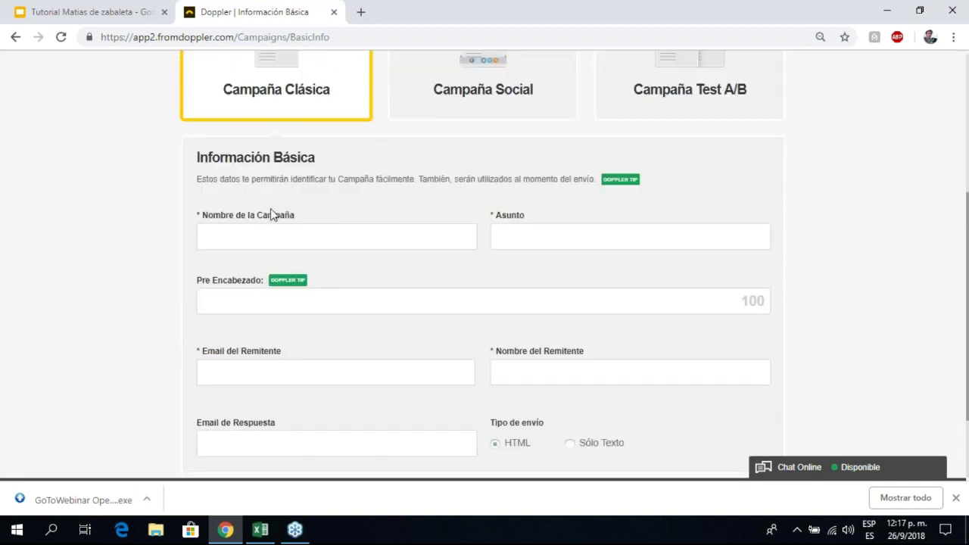
scroll(646, 175, down, 1)
scroll(620, 190, down, 1)
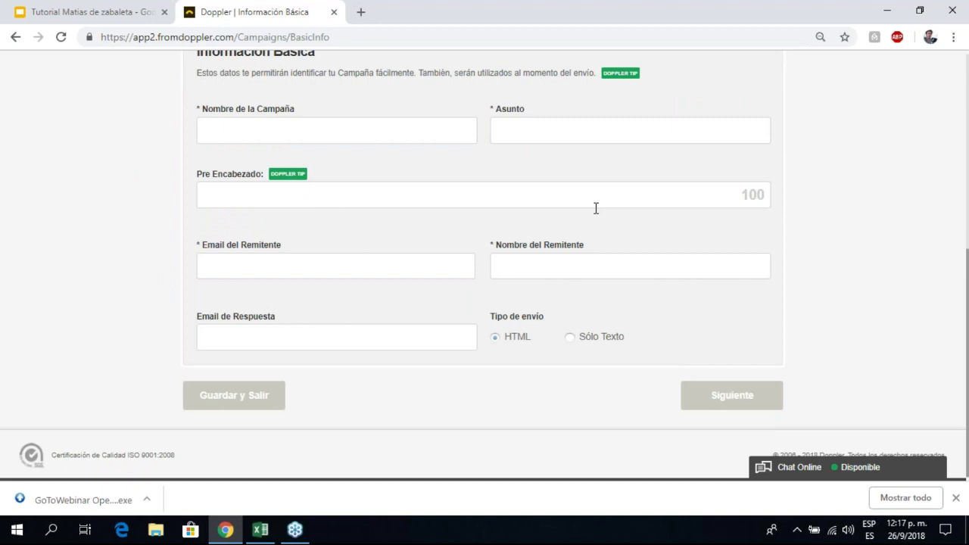
scroll(571, 234, up, 1)
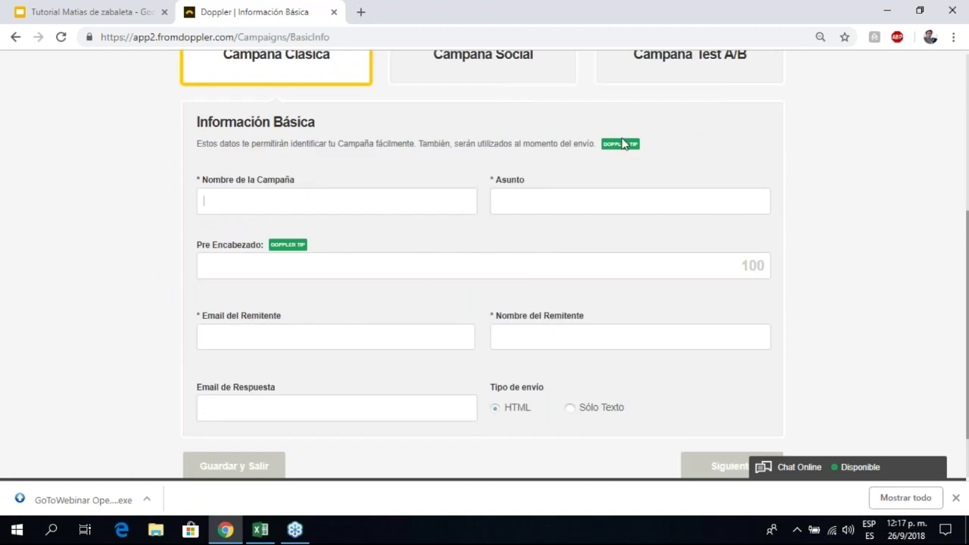
mouse_move(621, 151)
click(310, 200)
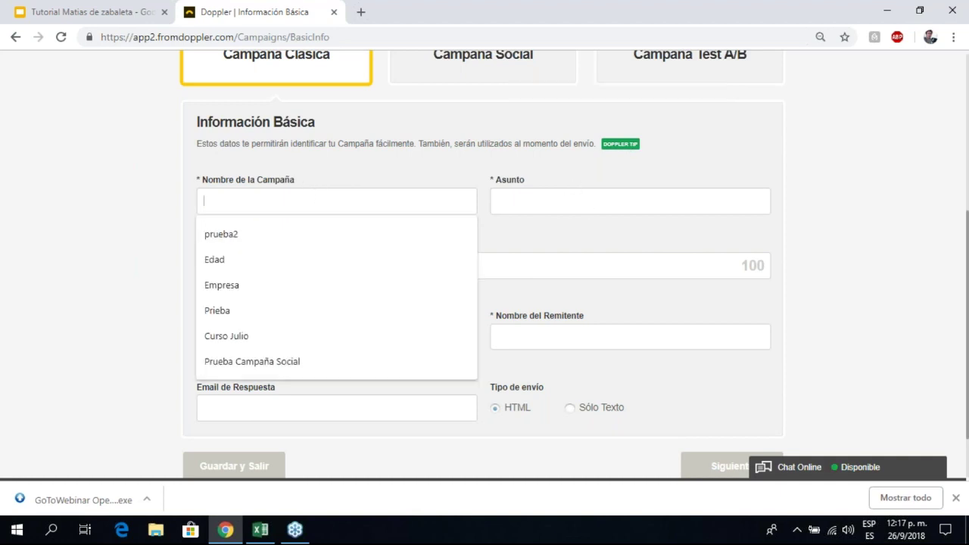
text(Webinar)
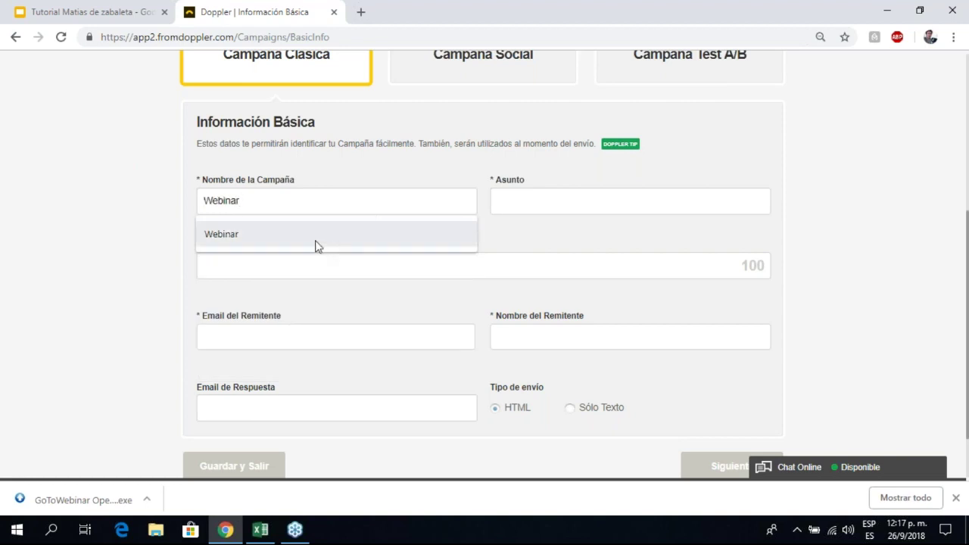
click(312, 244)
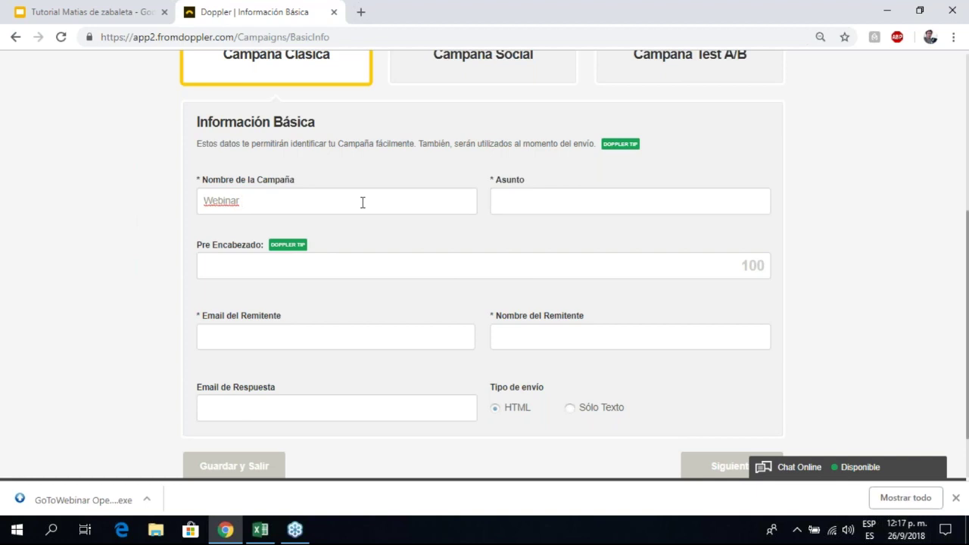
text(26-9)
Step: Set the subject to 'Webinar Septiembre' from the autocomplete suggestions
click(533, 210)
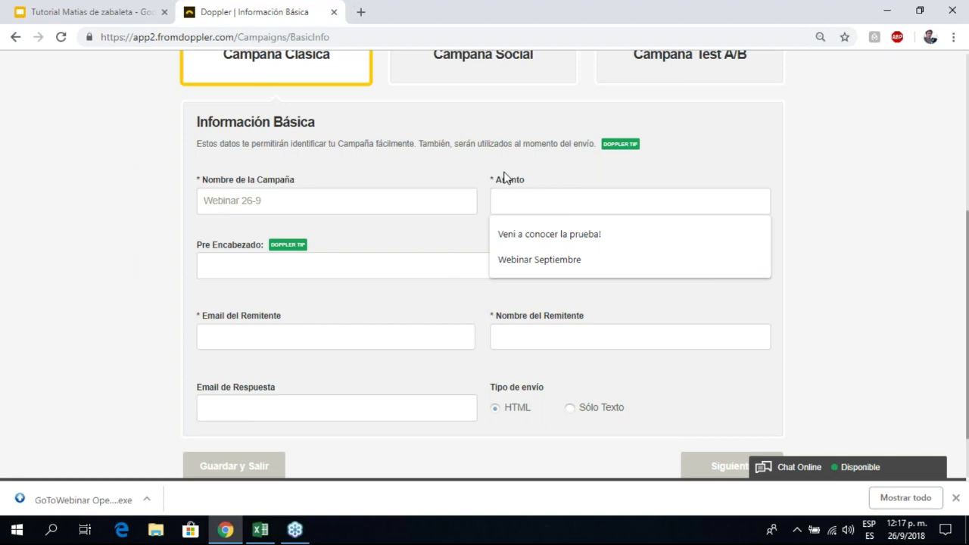
triple_click(489, 179)
click(534, 188)
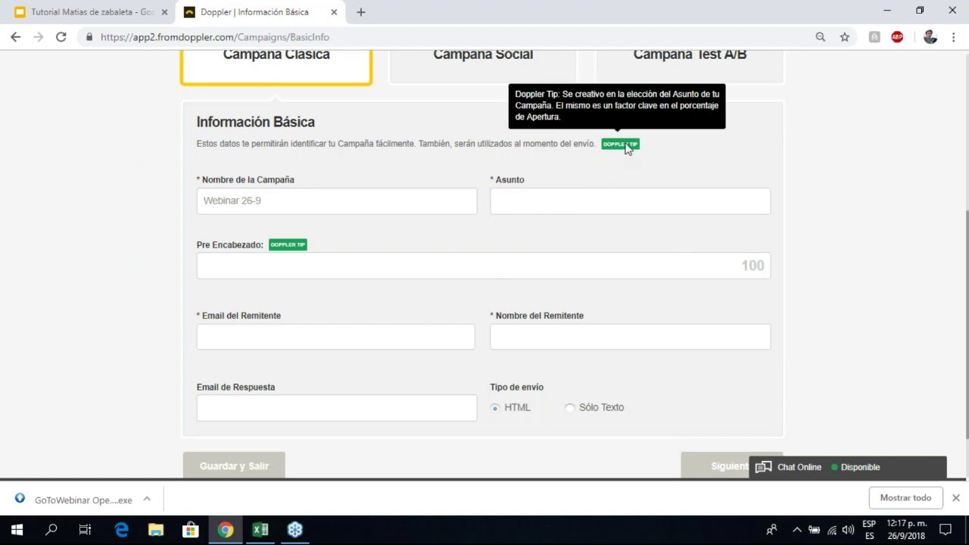
click(566, 201)
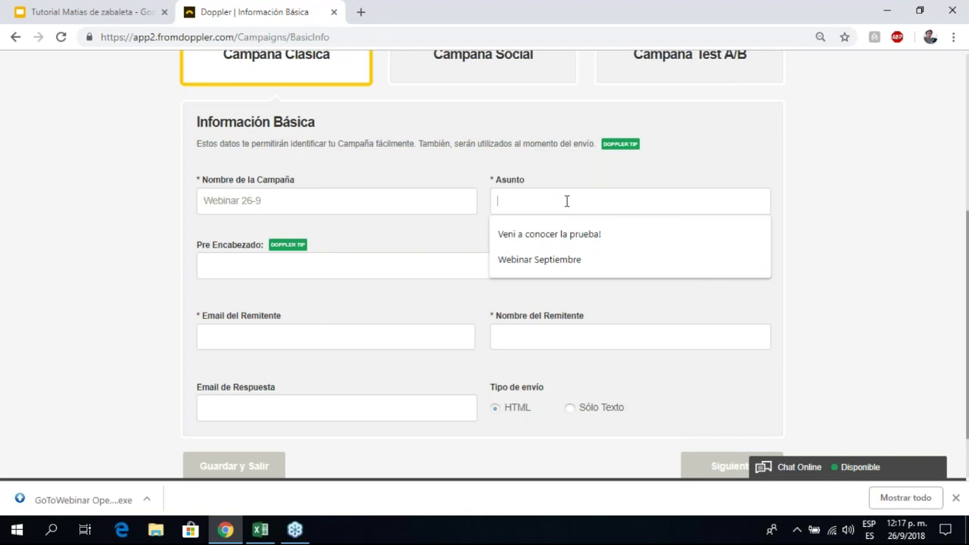
click(535, 263)
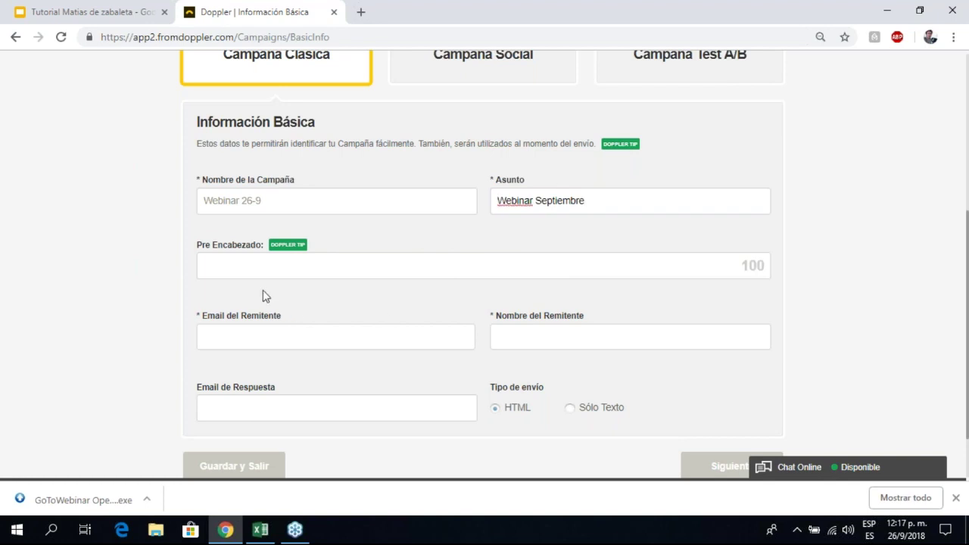
scroll(263, 290, down, 1)
mouse_move(277, 178)
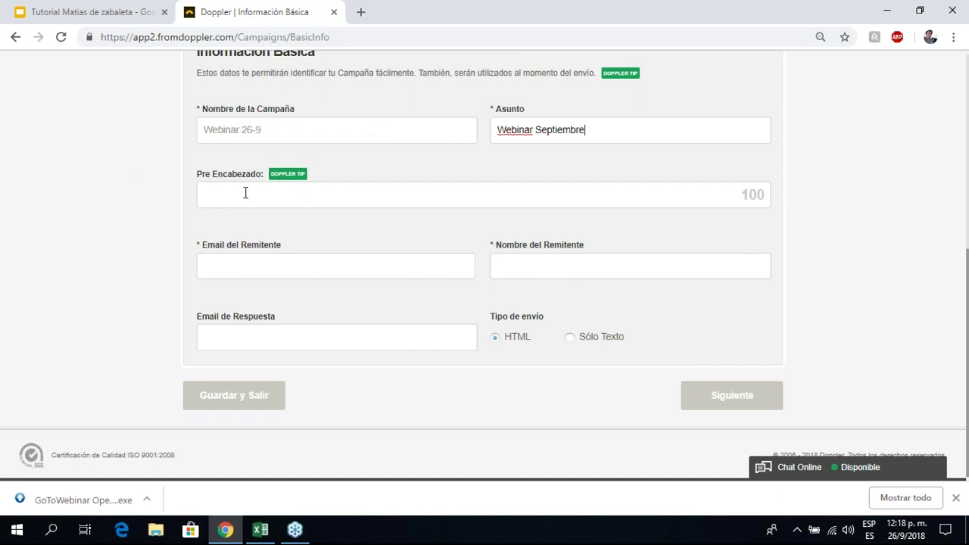
Step: Fill the preheader with the saved offer text 'Aprovecha un 20% en esta prueba'
click(244, 193)
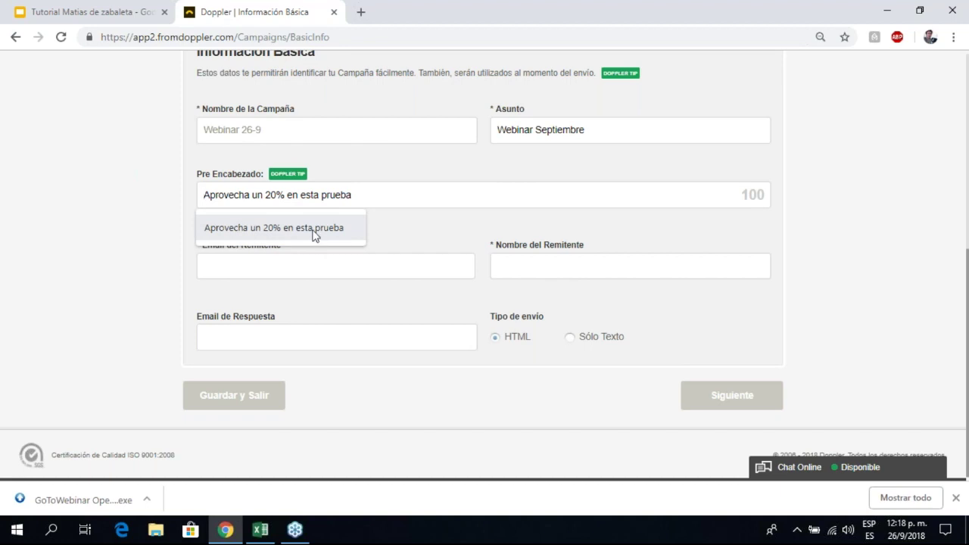
click(250, 224)
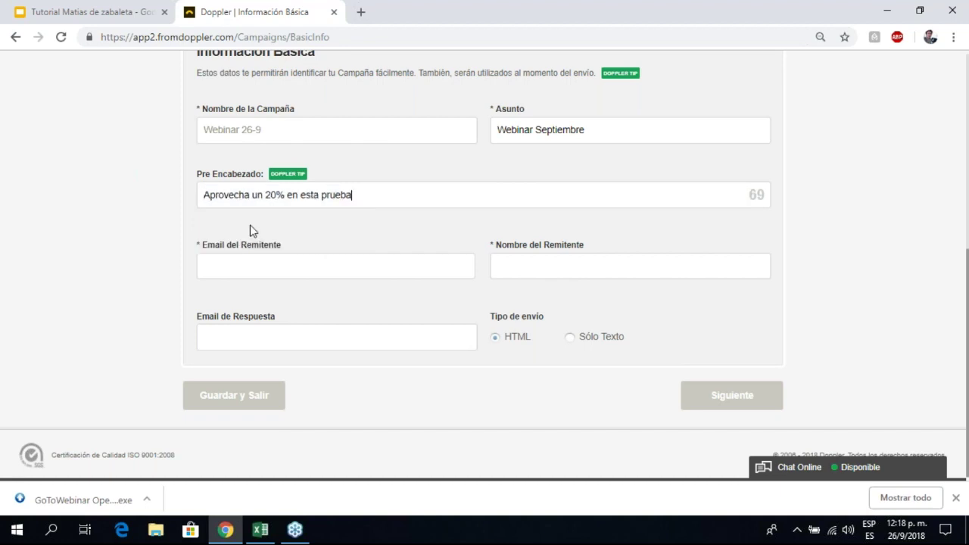
click(366, 197)
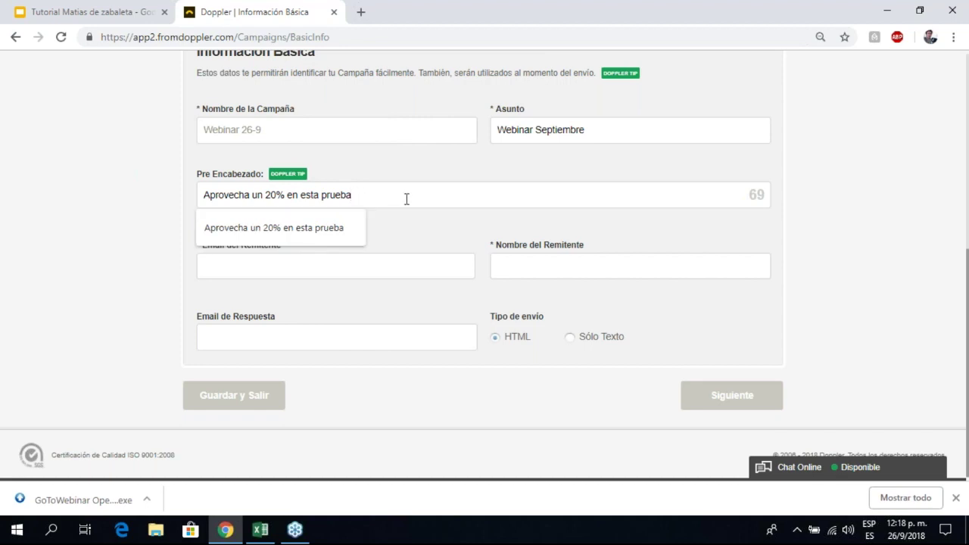
click(387, 222)
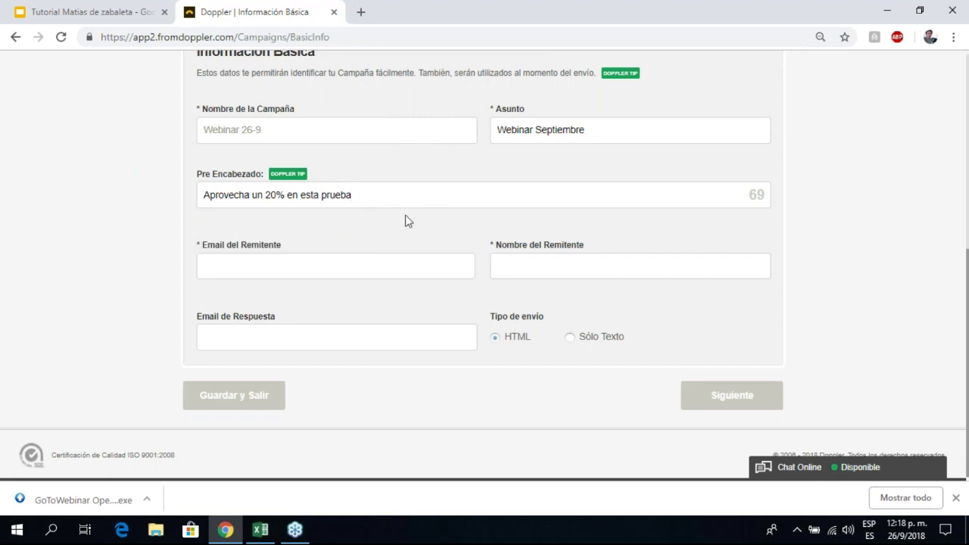
Step: Set the sender e-mail to the saved company address and sender name to FromDoppler
click(285, 265)
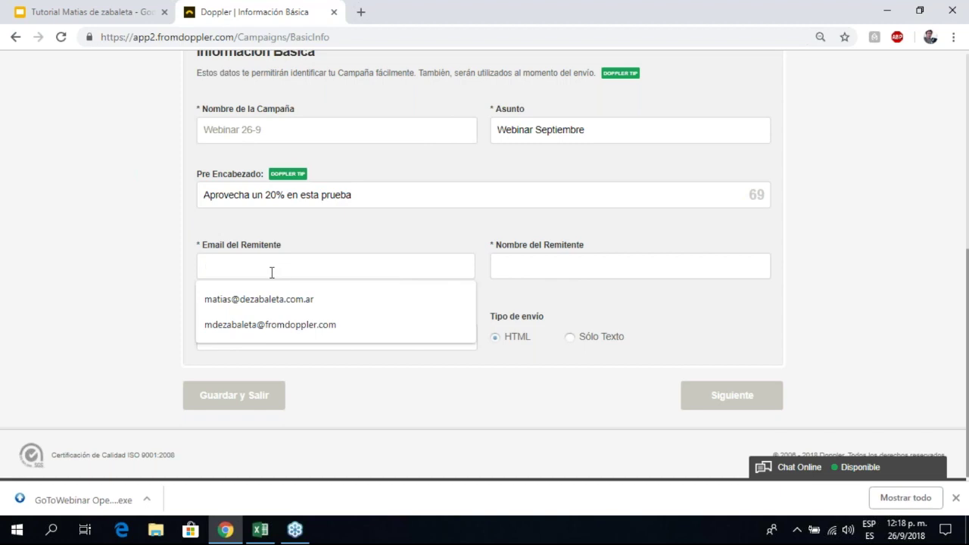
click(247, 326)
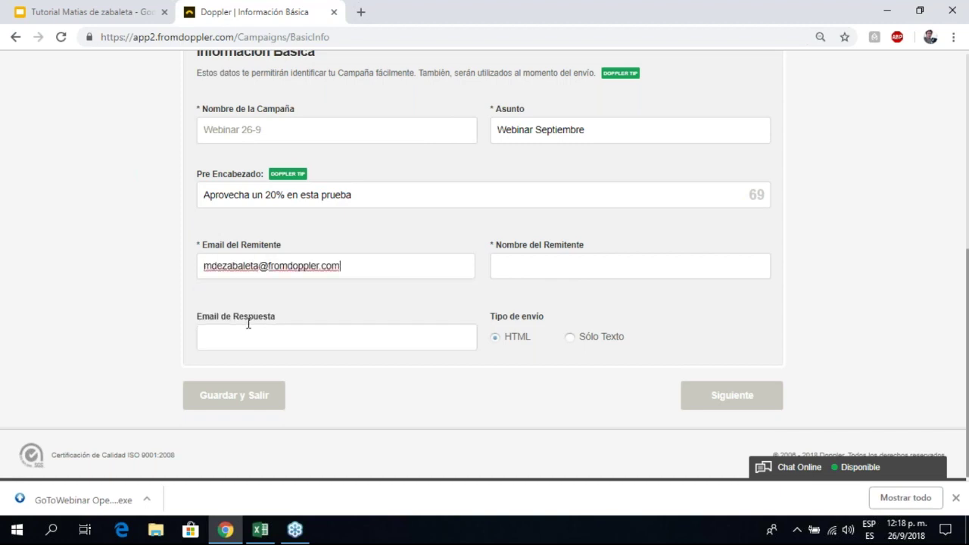
click(529, 266)
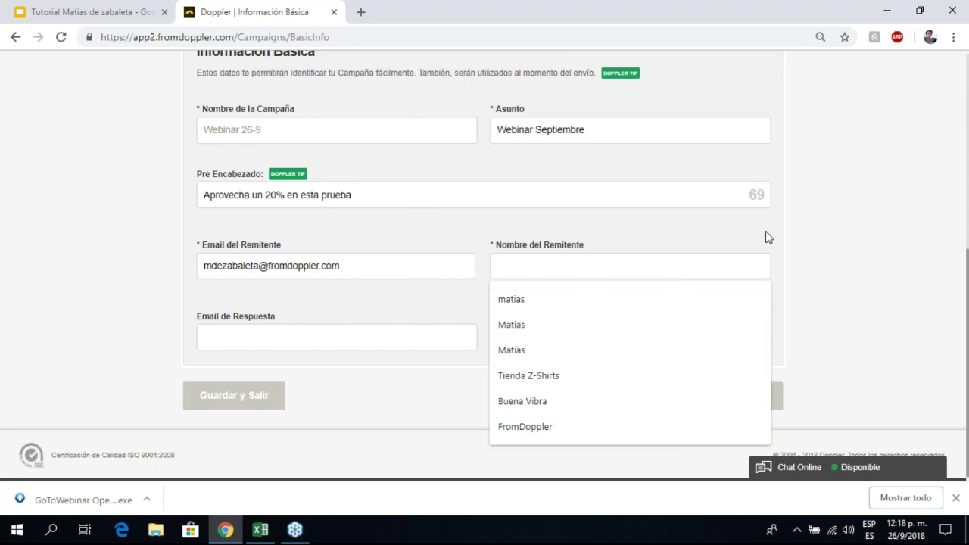
click(525, 427)
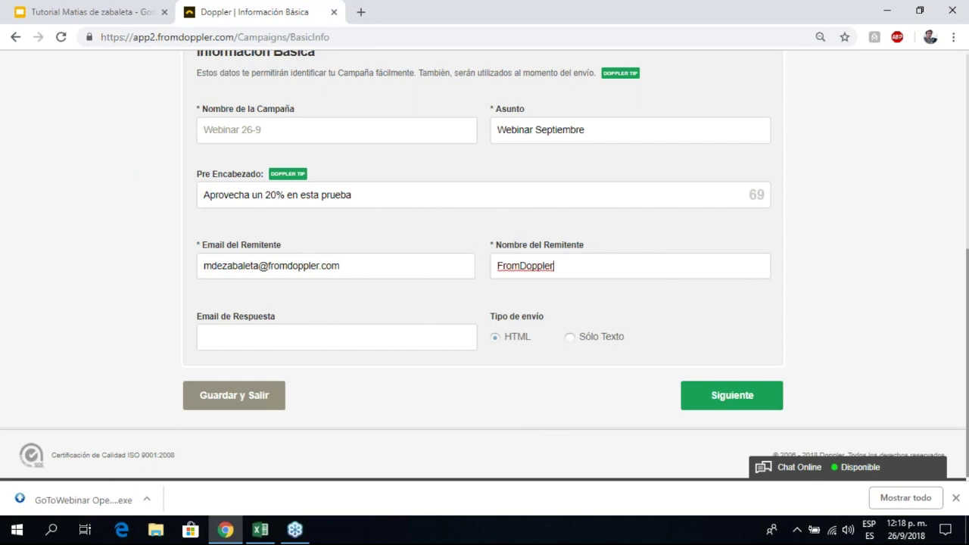
Step: Fill in the saved reply-to e-mail and keep HTML as the send type
click(257, 340)
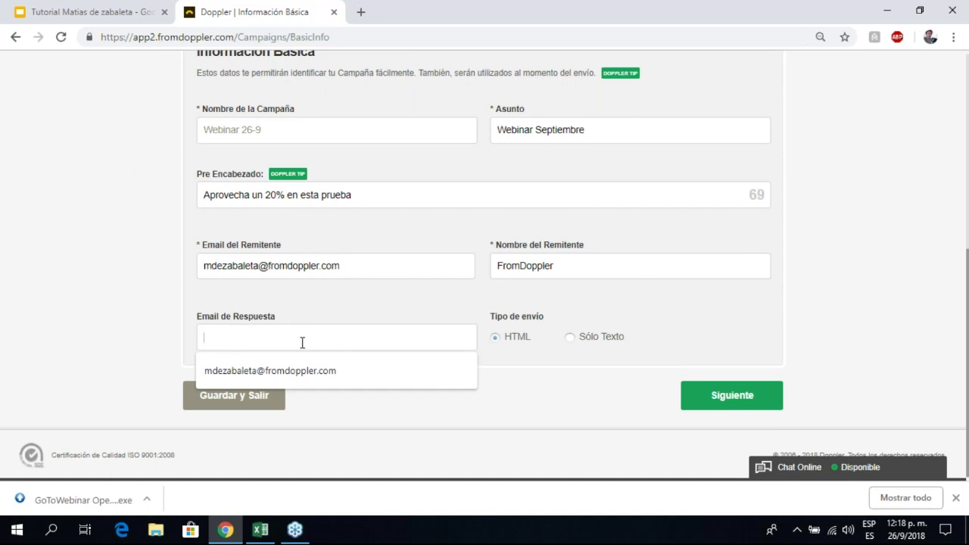
click(265, 372)
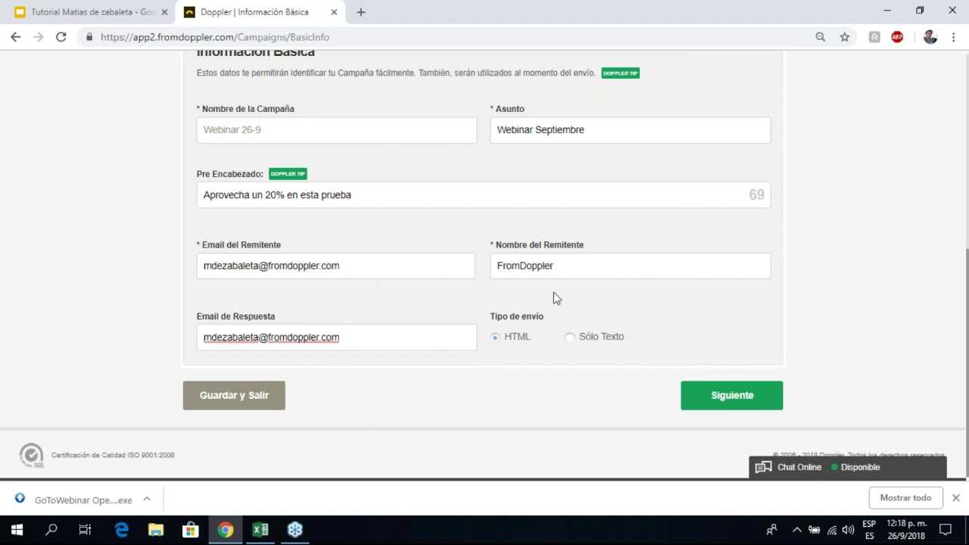
click(495, 336)
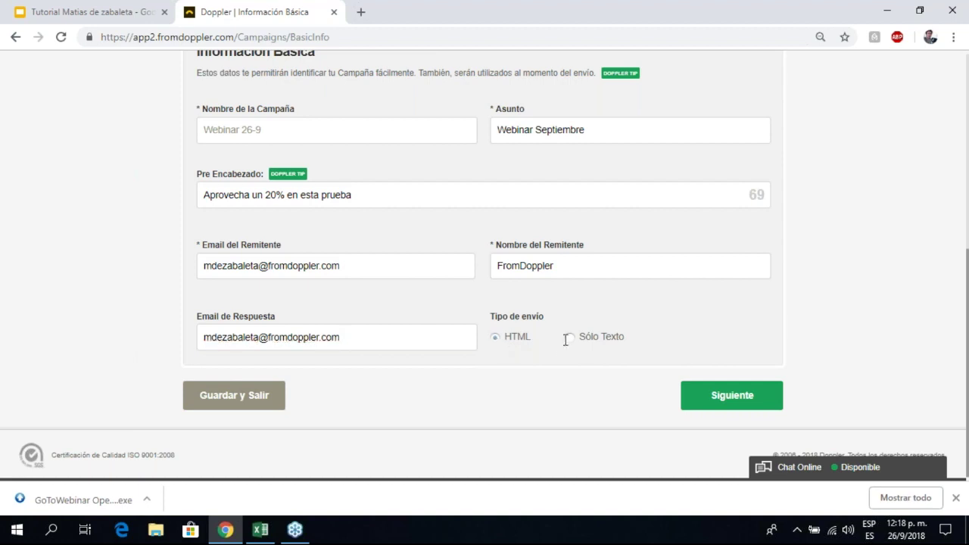
scroll(560, 351, up, 3)
scroll(561, 351, down, 2)
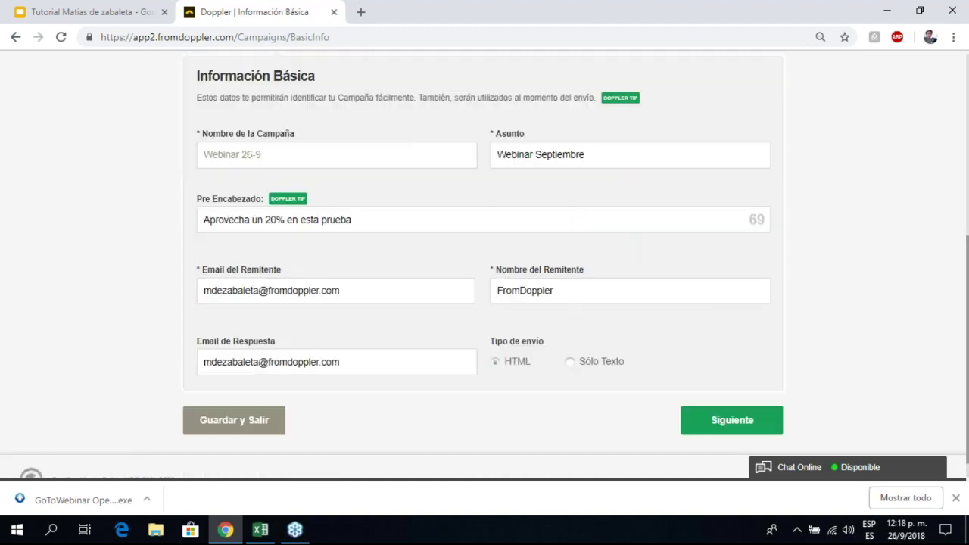
scroll(553, 350, down, 1)
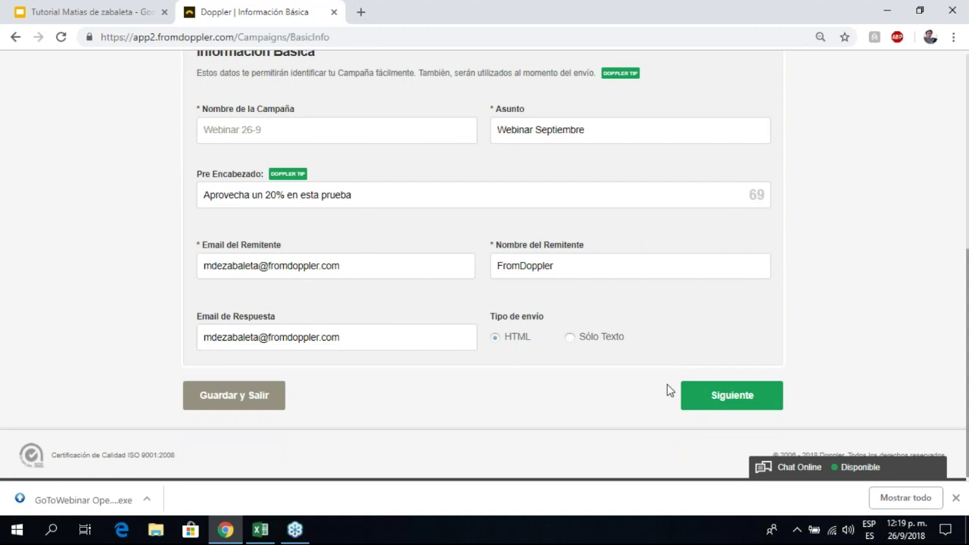
scroll(663, 383, up, 1)
scroll(661, 387, down, 1)
Step: Continue to the content step offering Importar Archivo, Editor de Plantillas and Editor de Texto y HTML
click(707, 400)
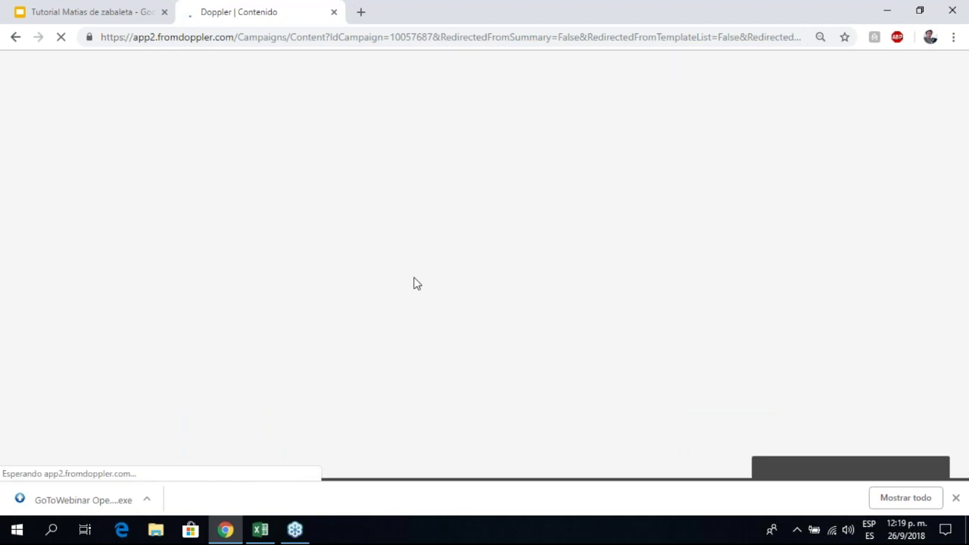
scroll(367, 286, down, 1)
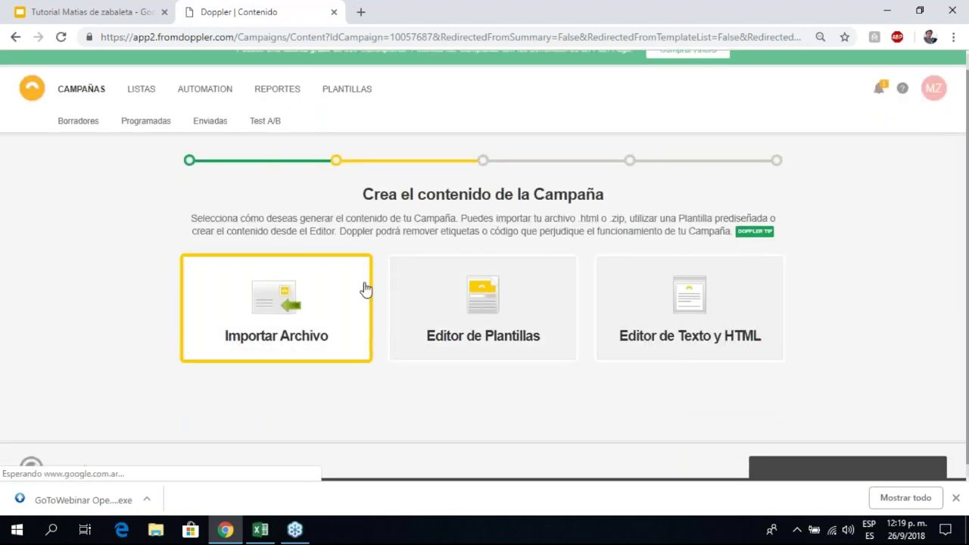
scroll(364, 288, down, 1)
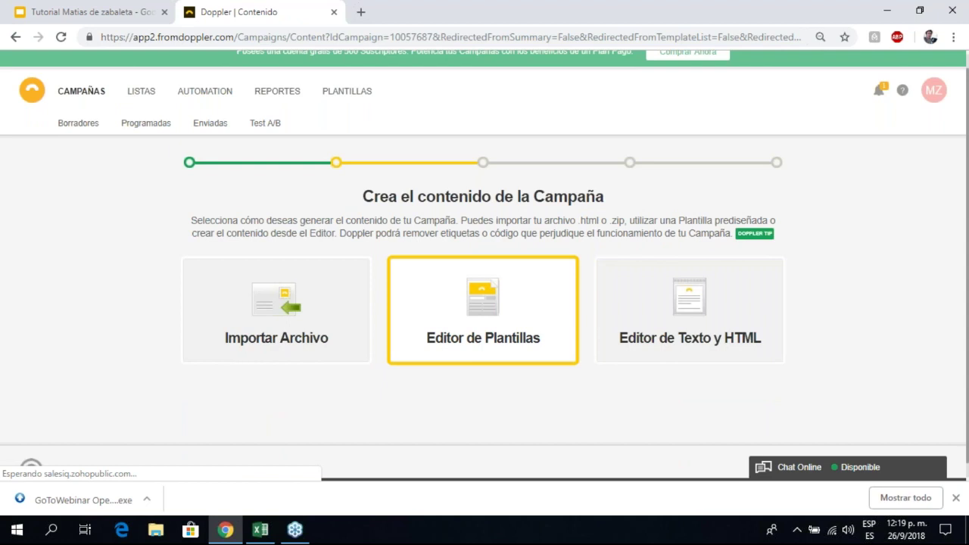
scroll(547, 324, up, 1)
scroll(547, 324, down, 2)
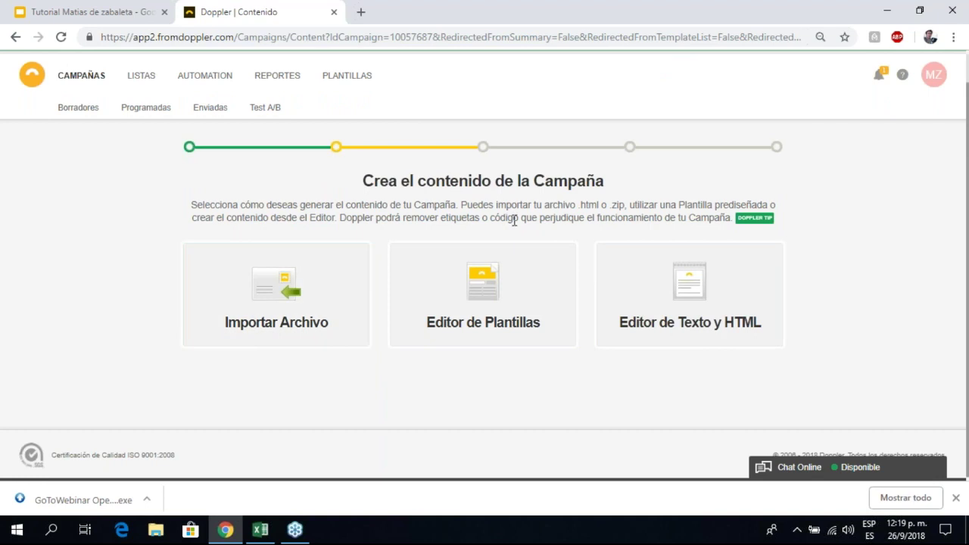
scroll(510, 230, up, 2)
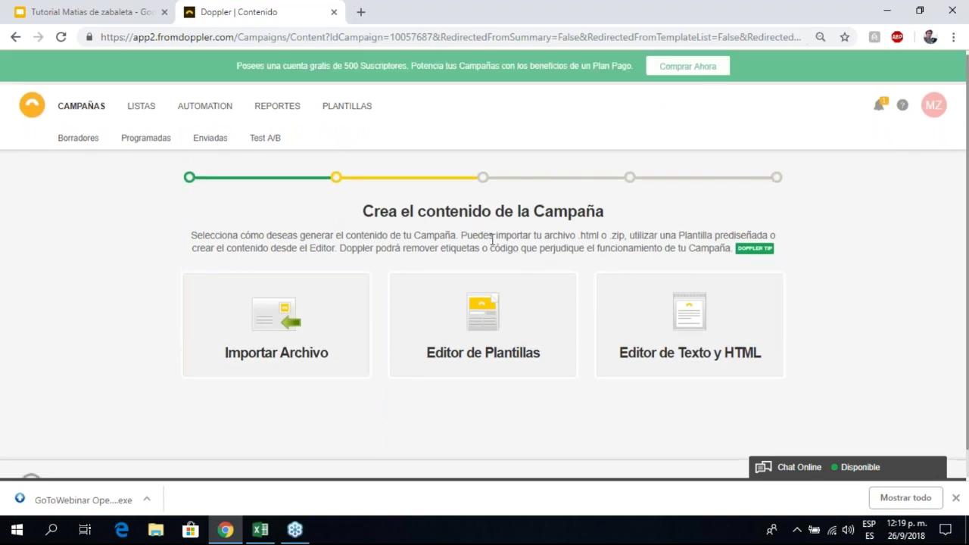
scroll(491, 240, down, 2)
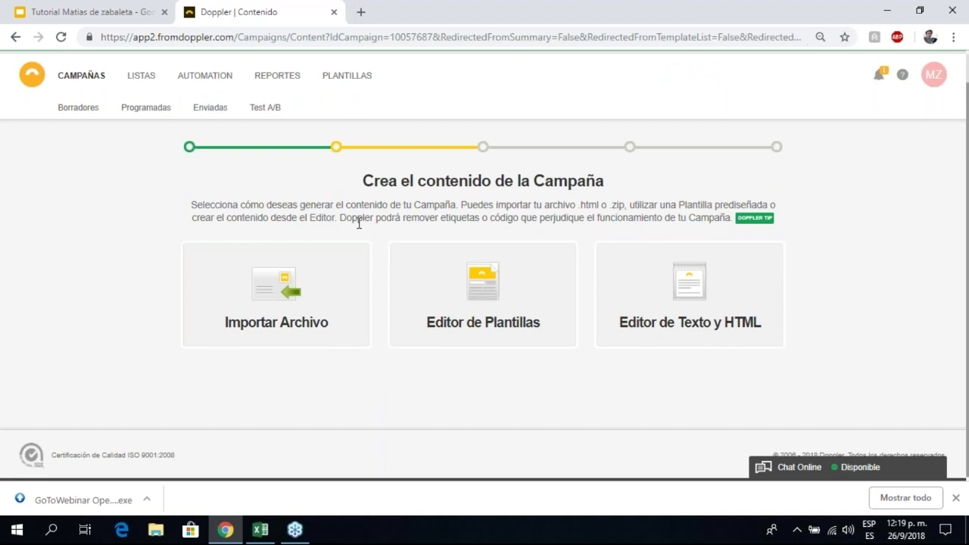
scroll(361, 229, up, 2)
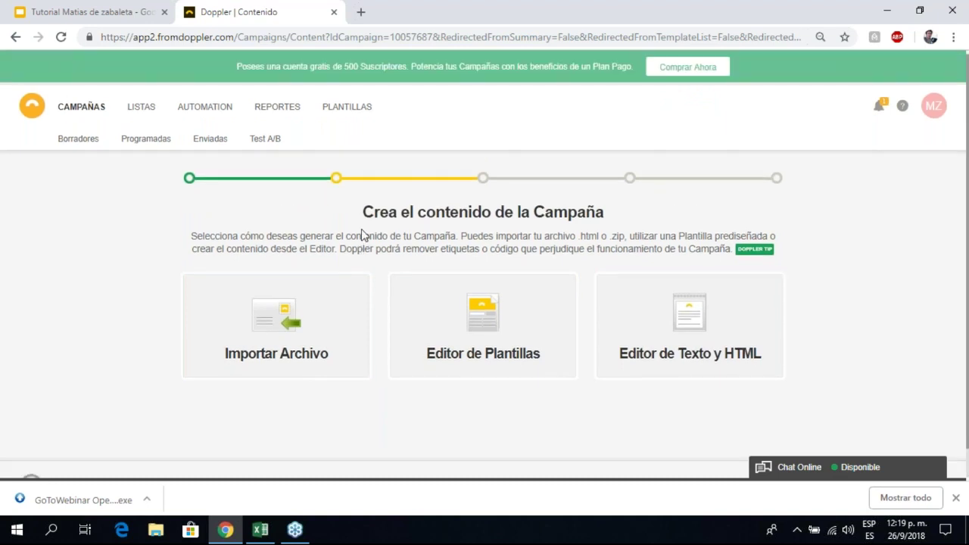
scroll(363, 239, down, 2)
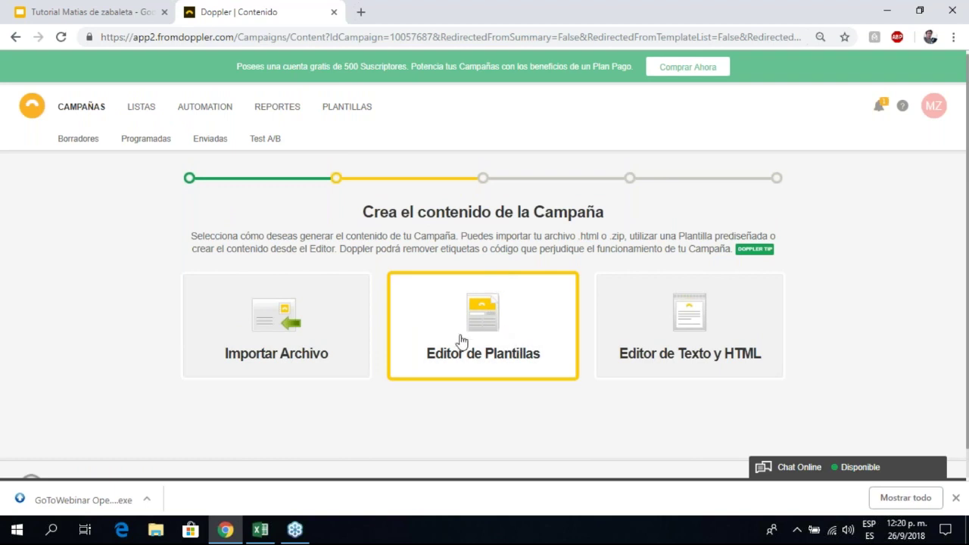
Step: Scroll down to the template gallery showing Fechas Especiales templates like Regreso a Clases
scroll(458, 341, down, 1)
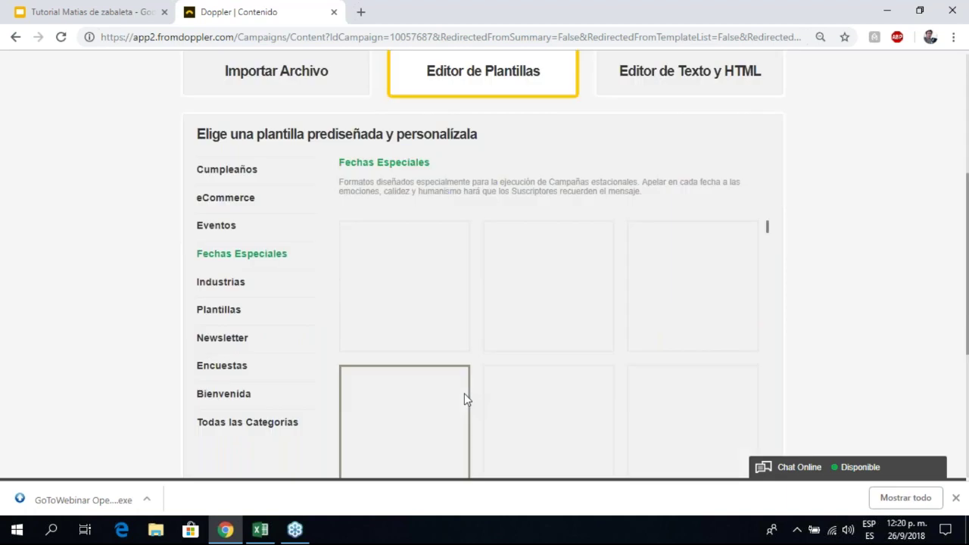
scroll(118, 265, up, 2)
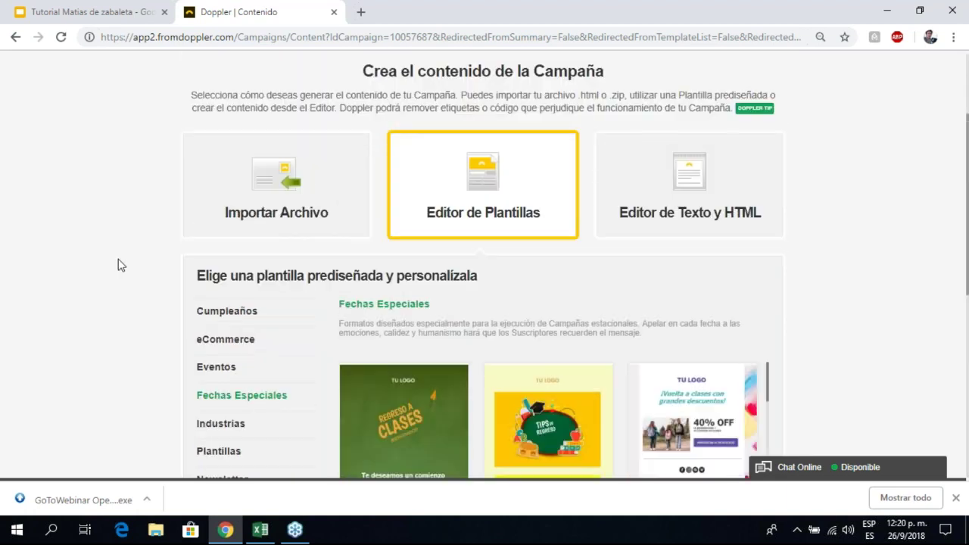
scroll(291, 243, down, 1)
scroll(289, 242, down, 1)
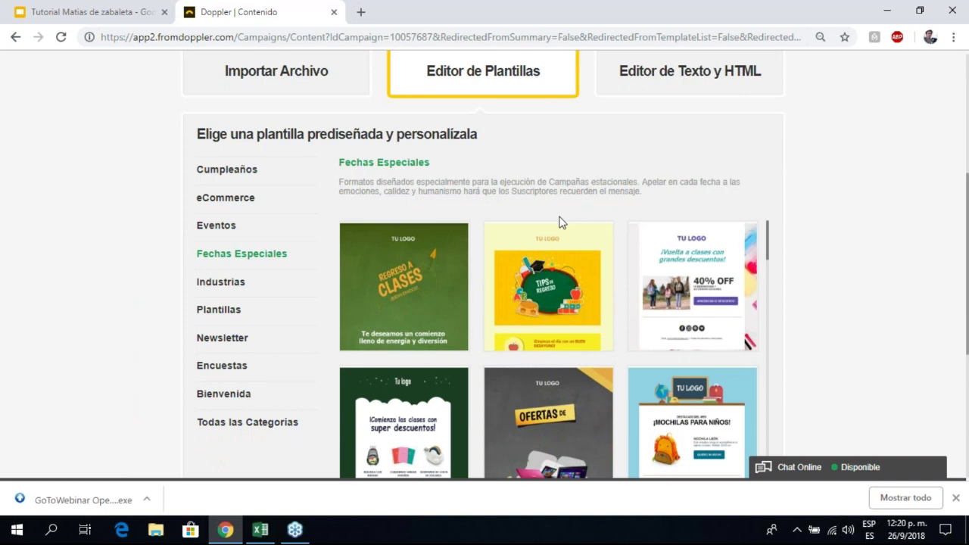
scroll(560, 221, down, 1)
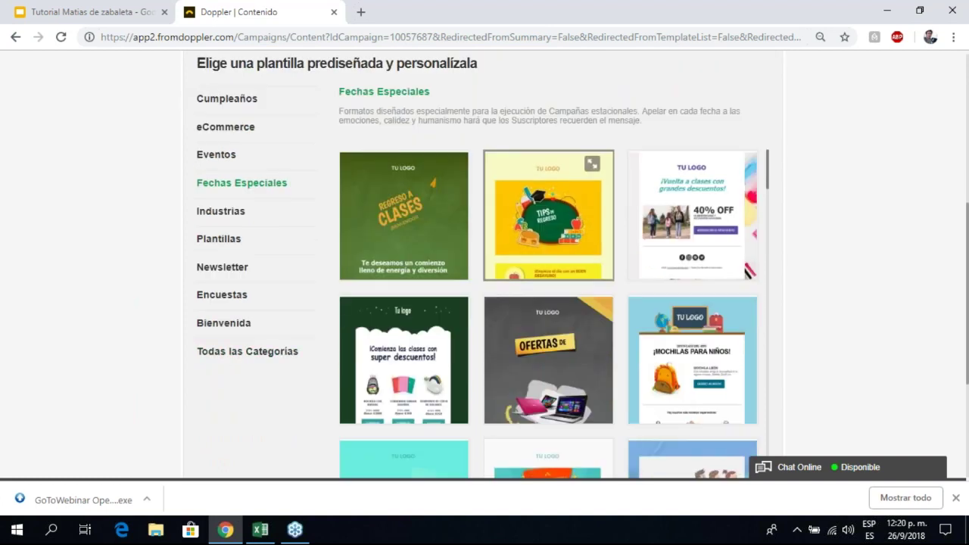
Step: Show Todas las Categorías, keep the green Regreso a clases template and proceed to editing
click(237, 361)
scroll(633, 216, down, 1)
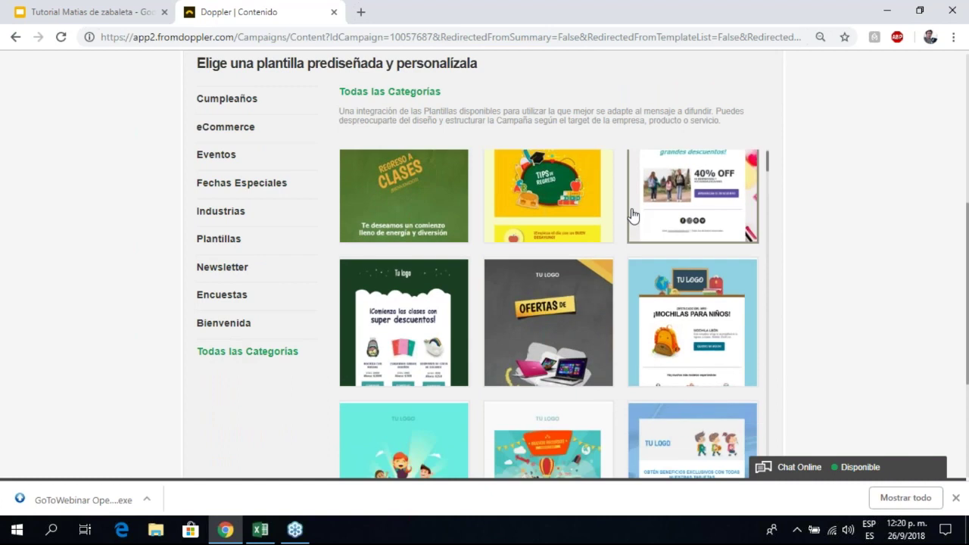
scroll(619, 213, down, 5)
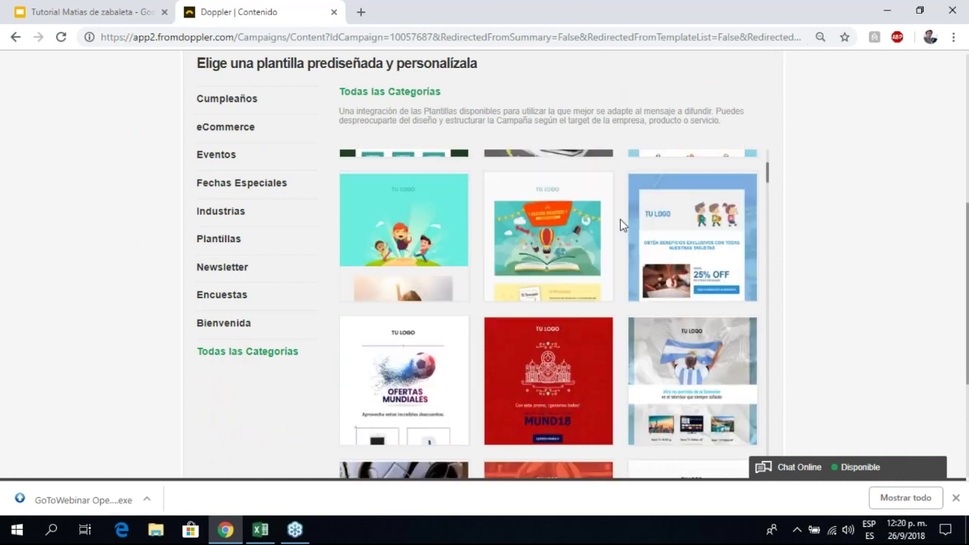
scroll(511, 331, down, 2)
scroll(511, 330, down, 2)
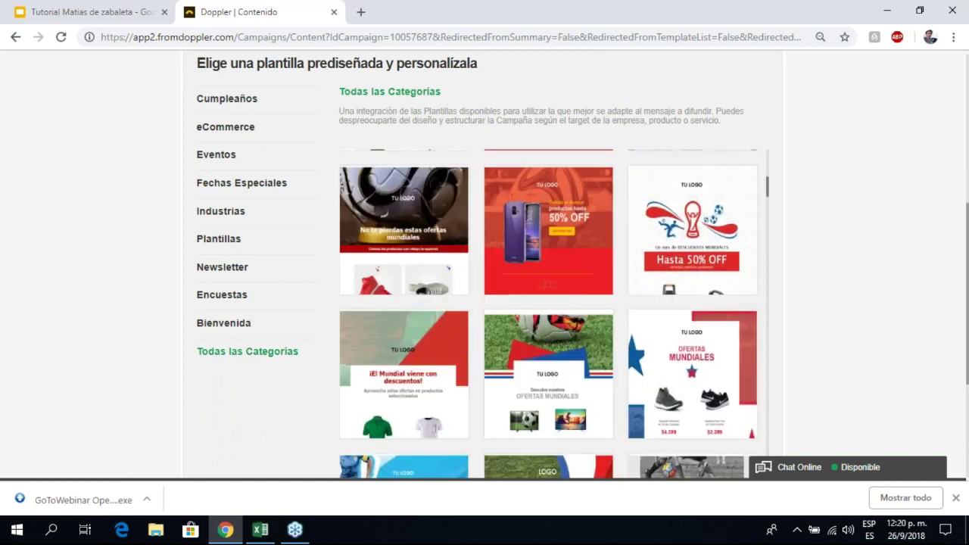
scroll(726, 343, down, 8)
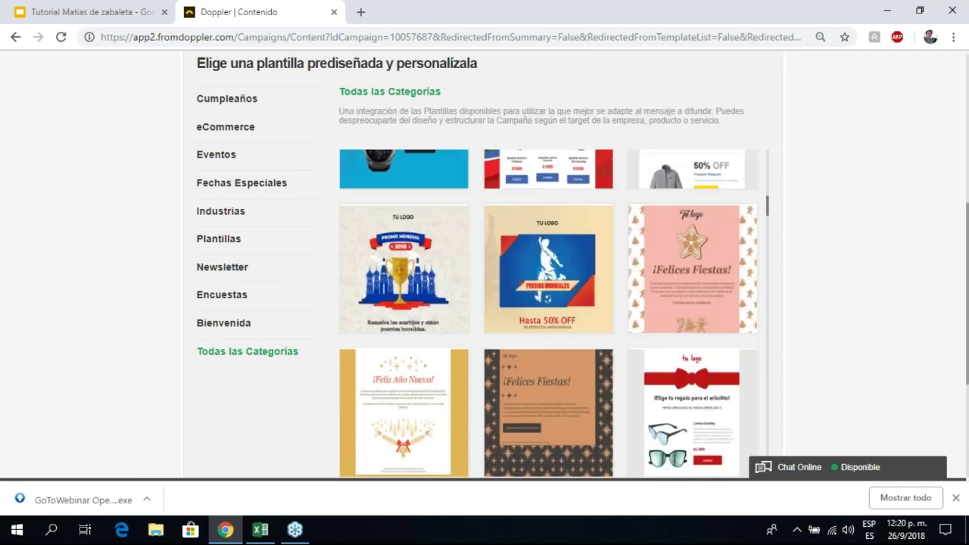
scroll(478, 361, down, 5)
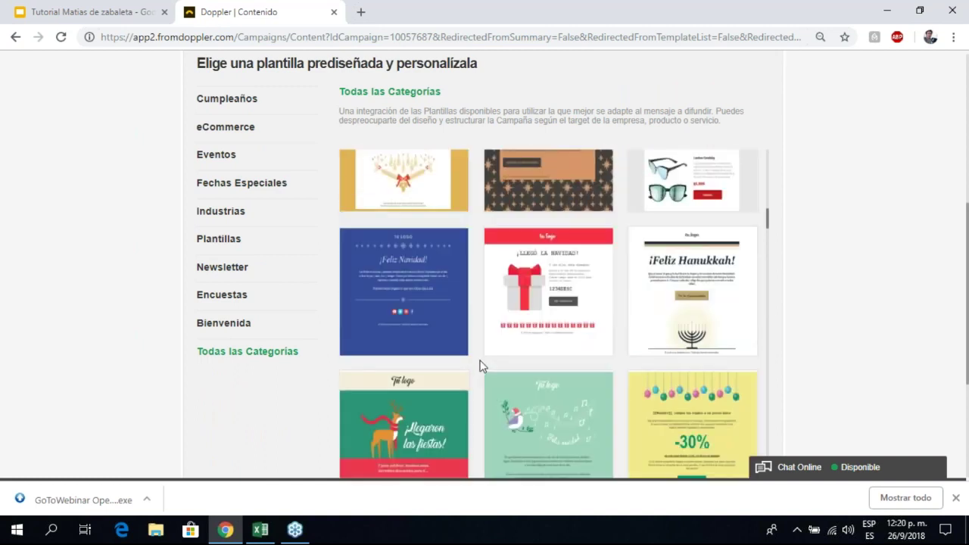
scroll(483, 366, up, 3)
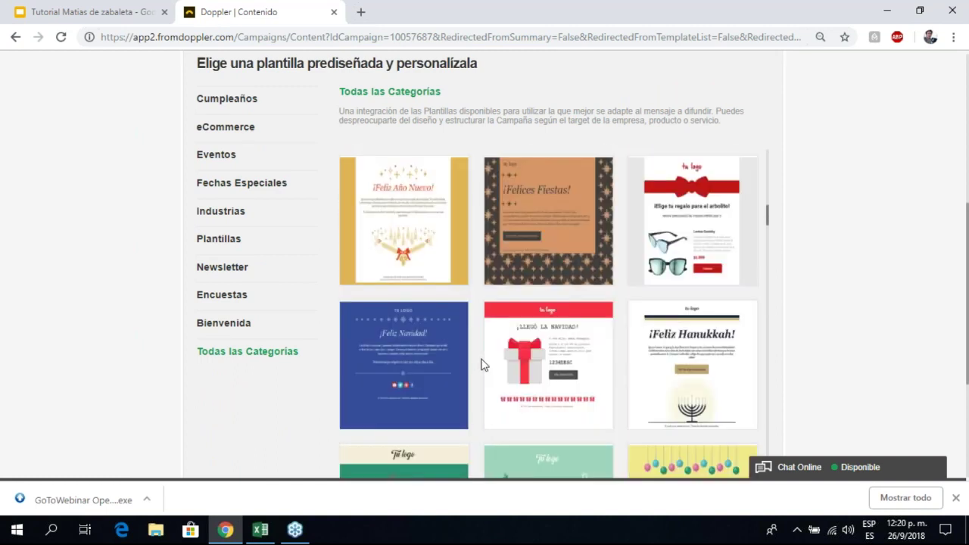
scroll(484, 365, up, 10)
scroll(476, 324, up, 2)
scroll(484, 304, up, 3)
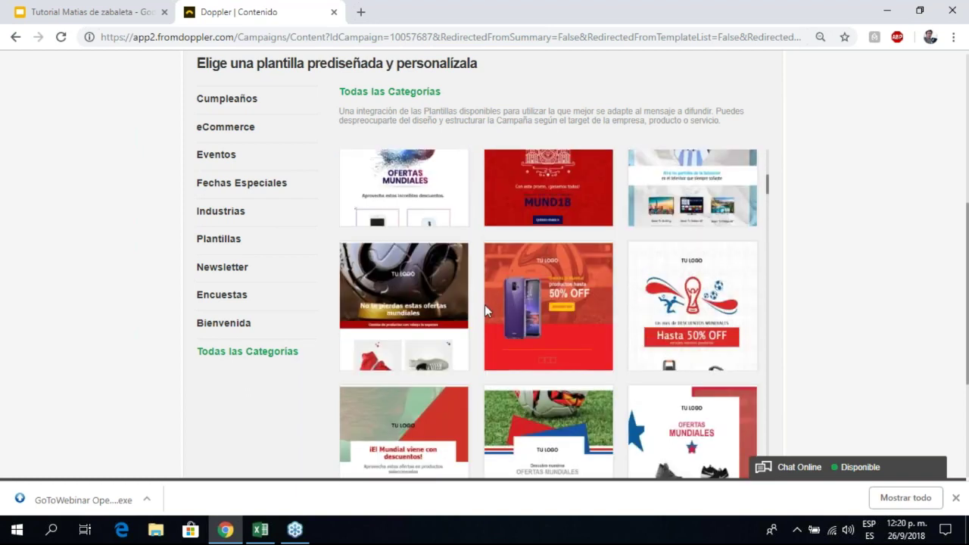
scroll(554, 295, up, 2)
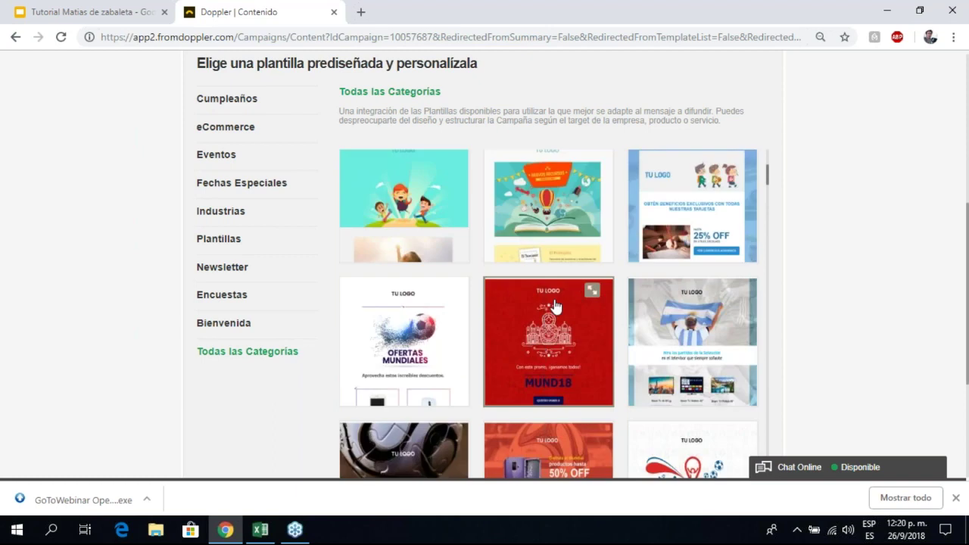
scroll(554, 305, up, 3)
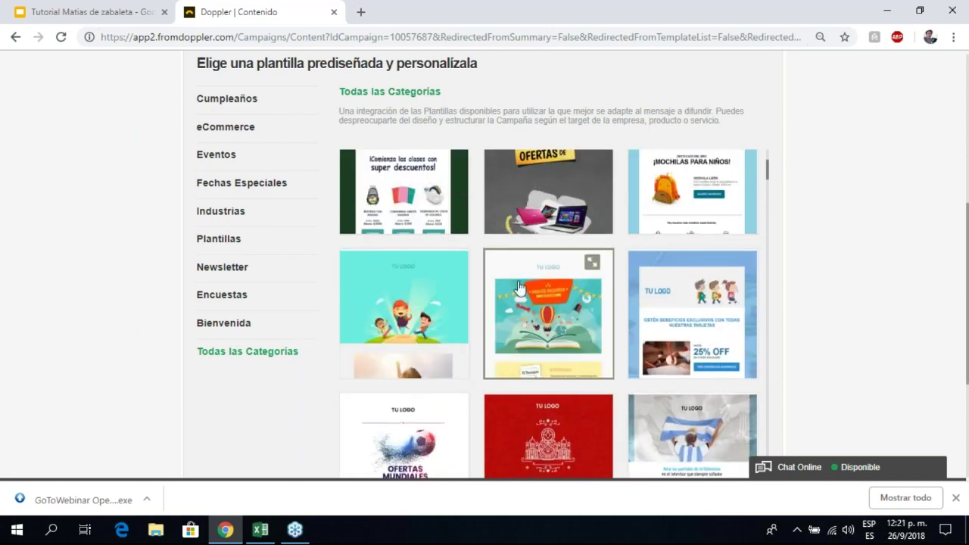
scroll(497, 298, up, 1)
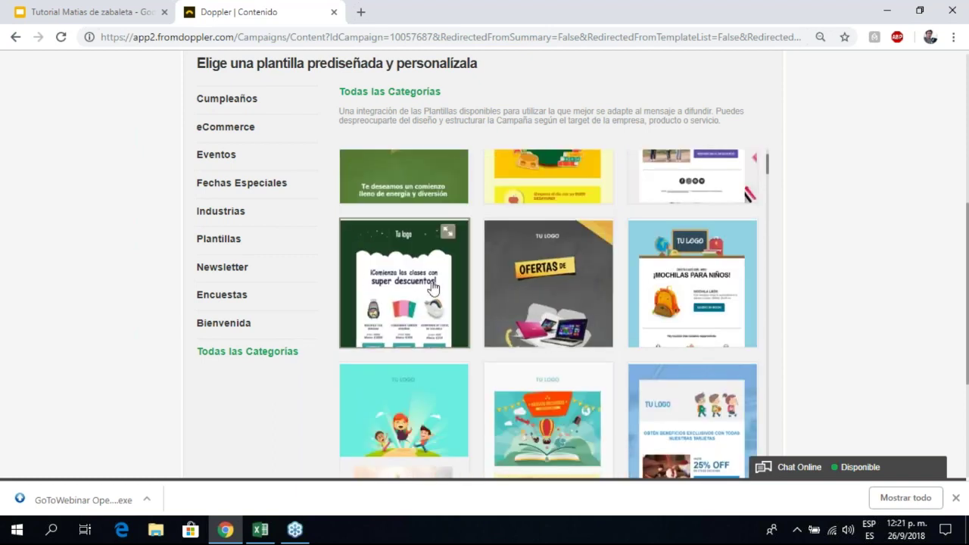
scroll(456, 305, up, 1)
scroll(456, 305, up, 1)
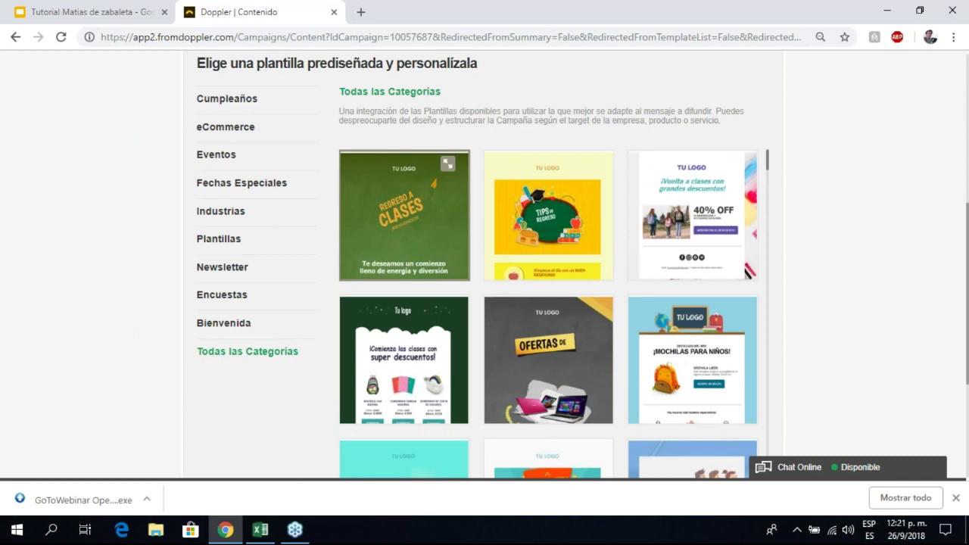
scroll(404, 227, down, 3)
click(734, 401)
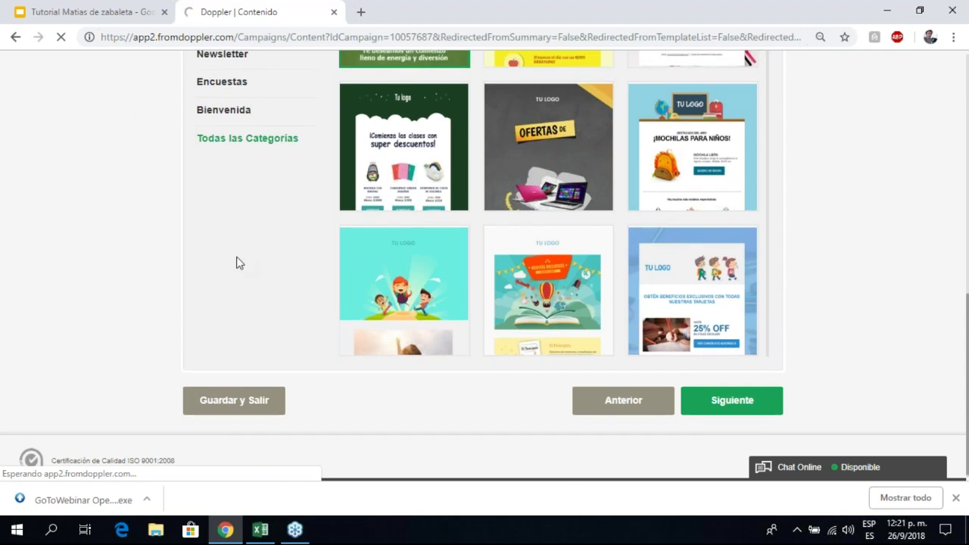
scroll(294, 271, up, 1)
Step: Add a Título block above TU LOGO in the email
scroll(497, 378, down, 1)
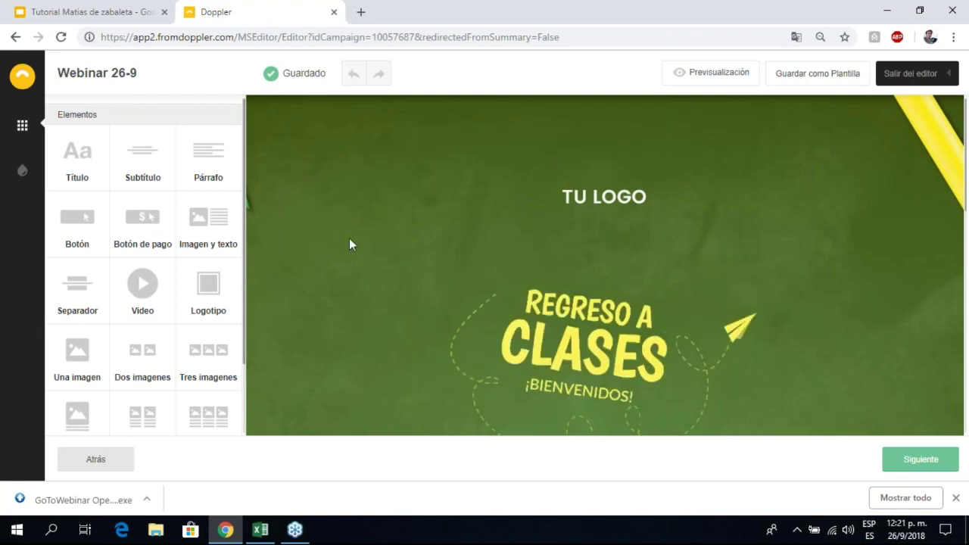
scroll(346, 245, down, 1)
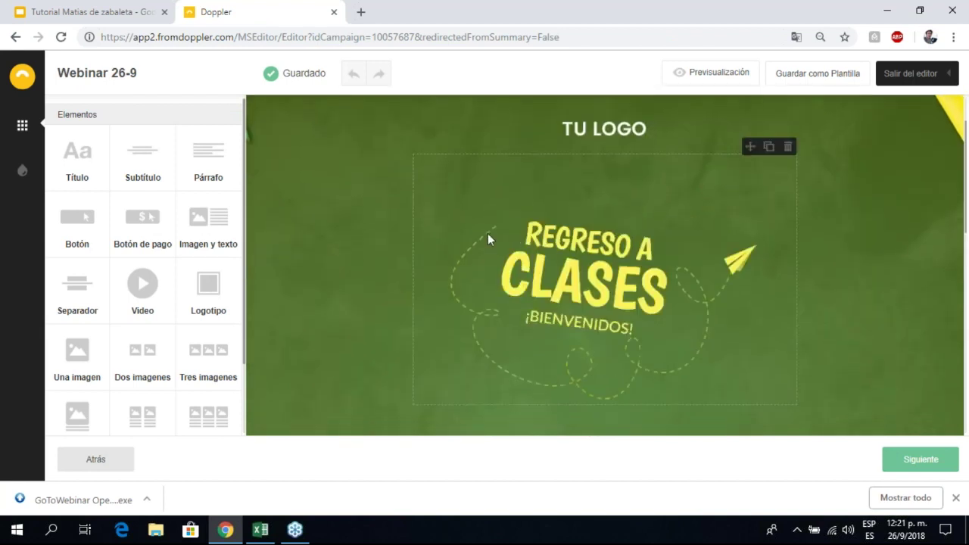
scroll(251, 248, up, 1)
drag(78, 163, 581, 162)
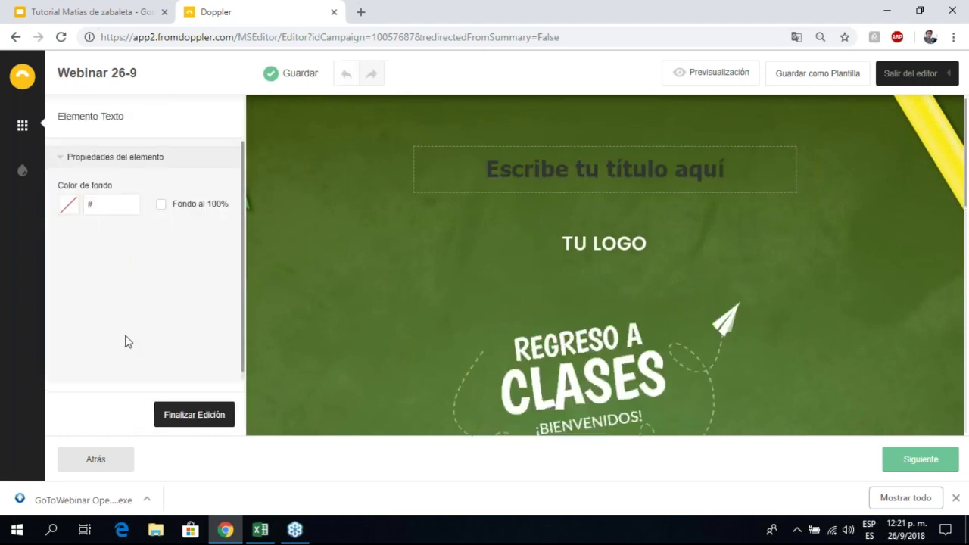
click(179, 421)
click(607, 158)
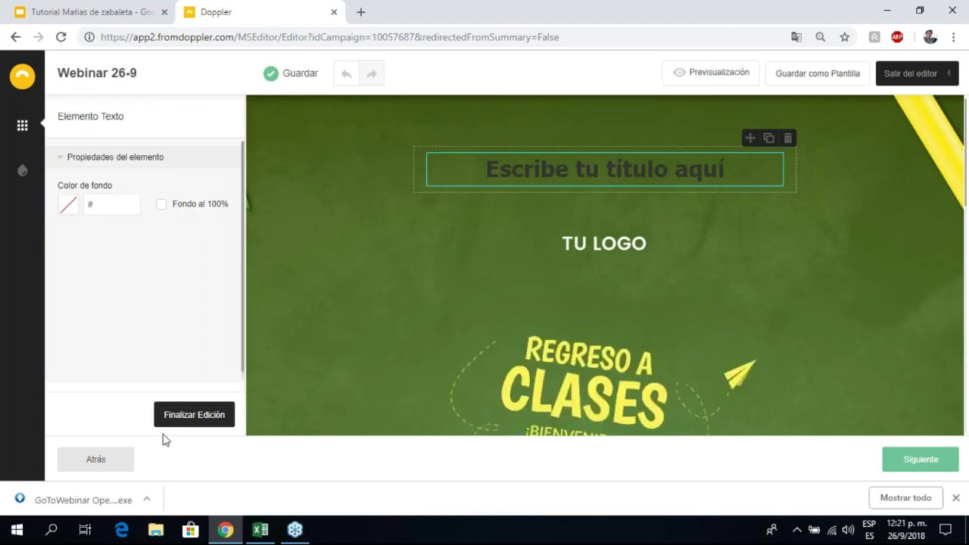
click(184, 413)
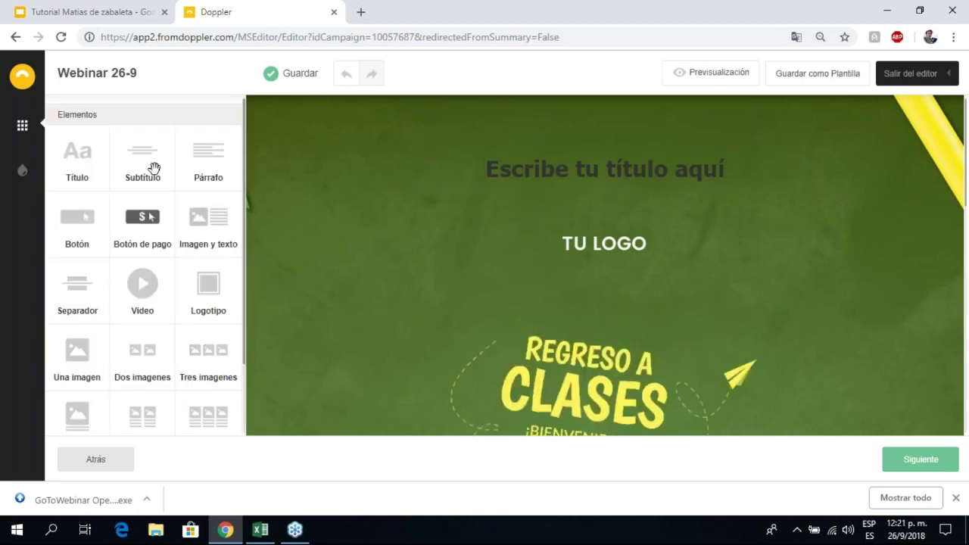
Step: Delete the animated Regreso a Clases banner image block
scroll(139, 252, down, 3)
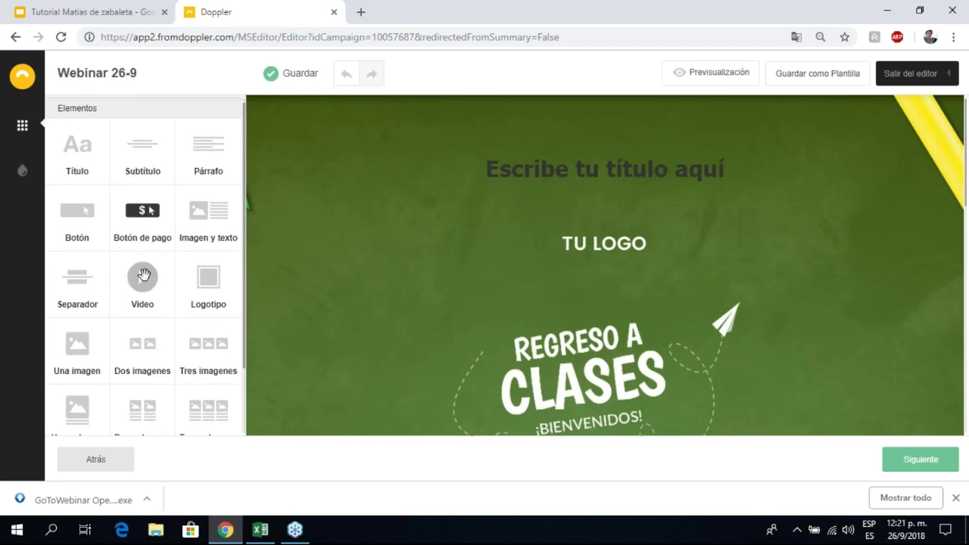
scroll(717, 301, down, 2)
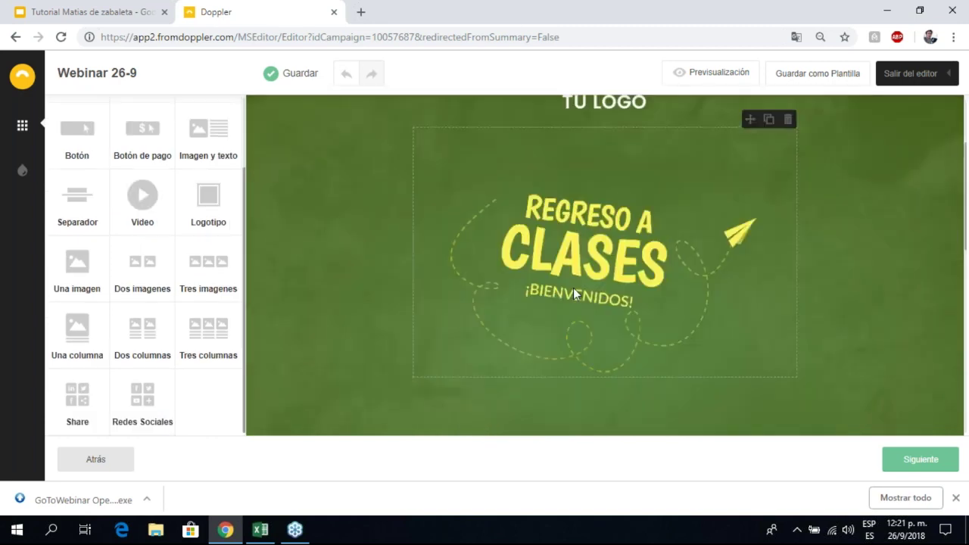
click(789, 121)
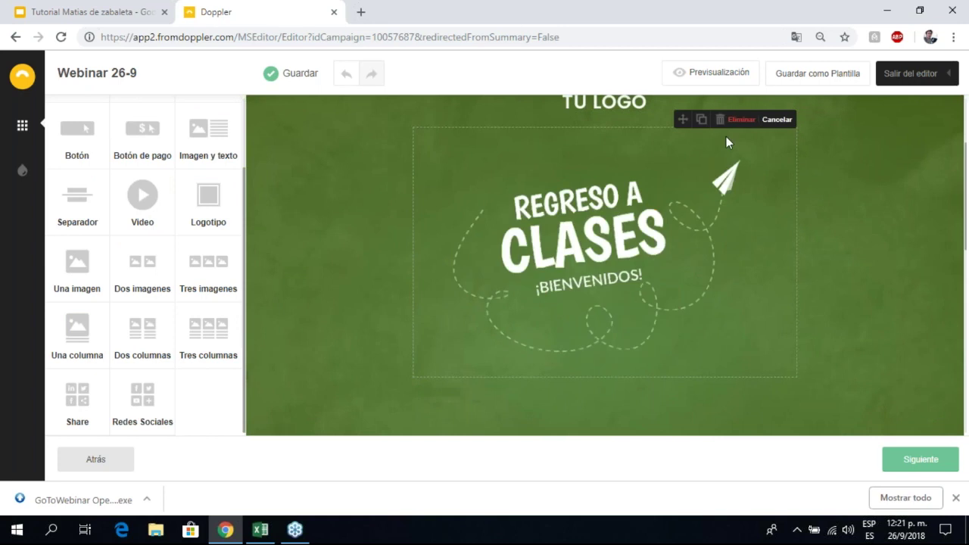
click(735, 122)
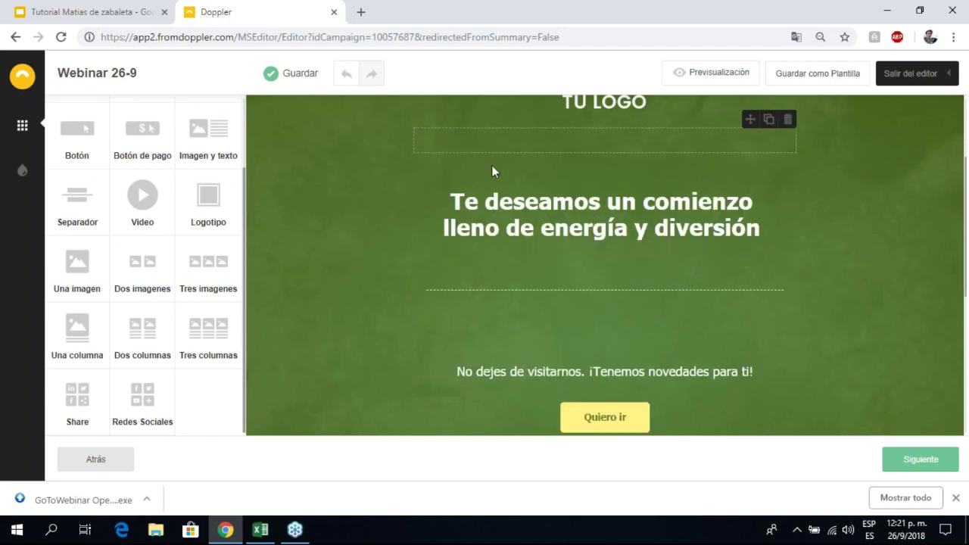
Step: Place a 600 x 290 px 'Una imagen' block below the 'Te deseamos un comienzo' greeting
scroll(156, 210, up, 1)
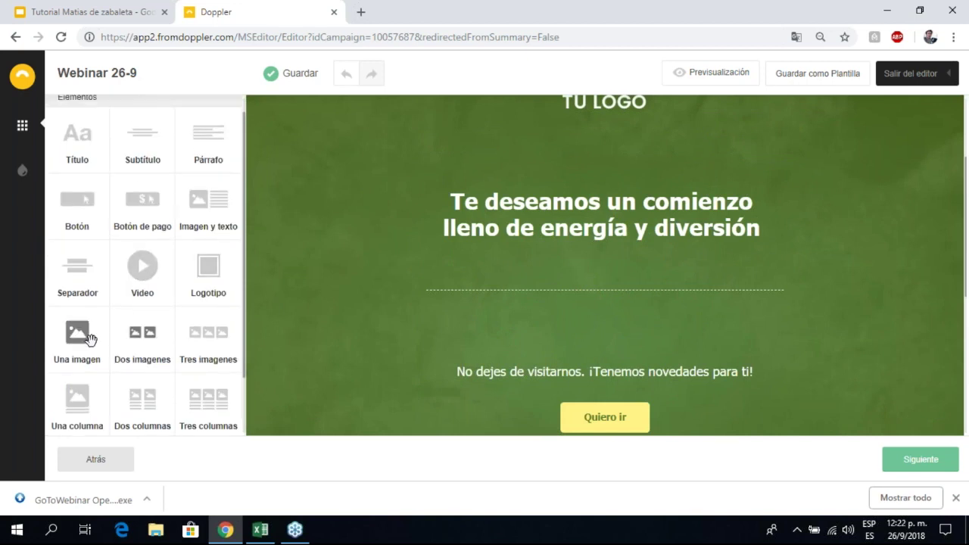
drag(89, 338, 553, 283)
scroll(342, 265, down, 3)
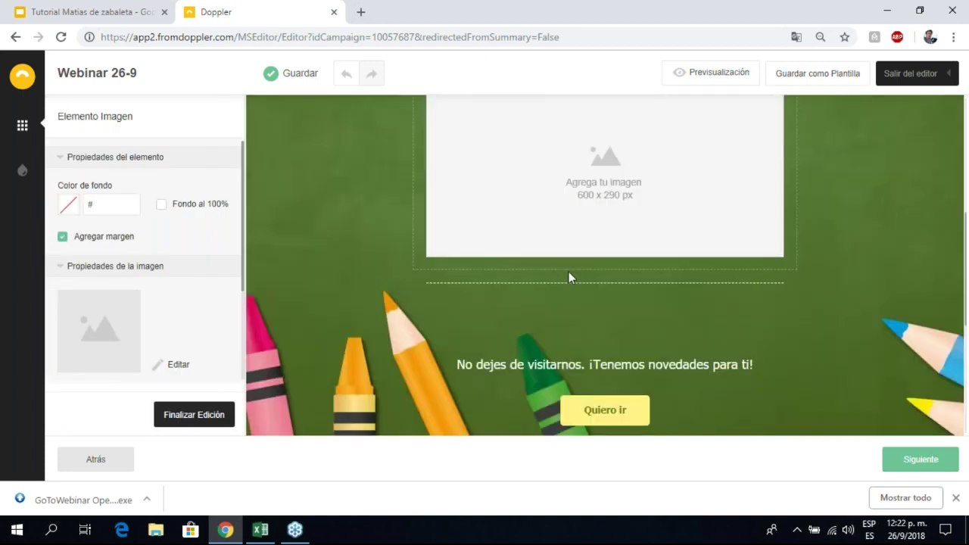
scroll(569, 272, up, 5)
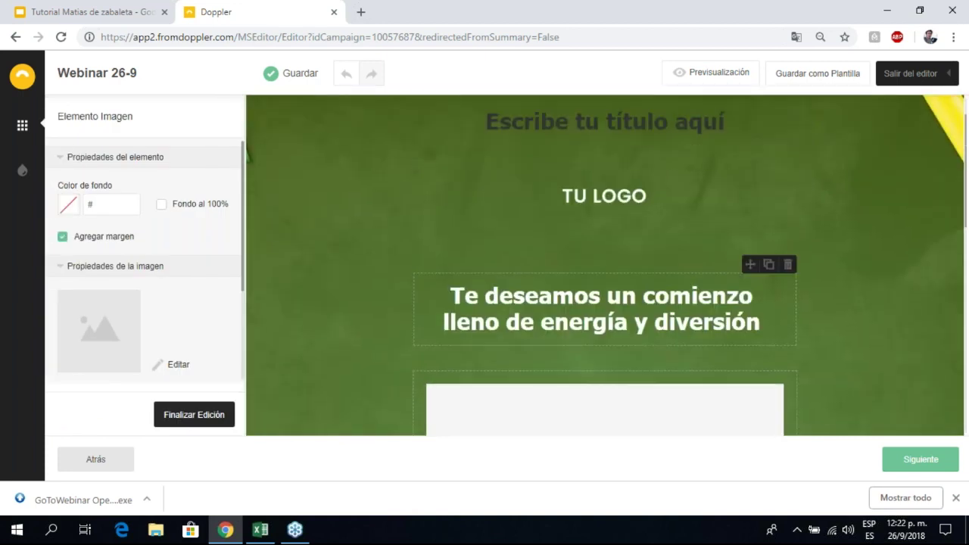
scroll(622, 268, down, 6)
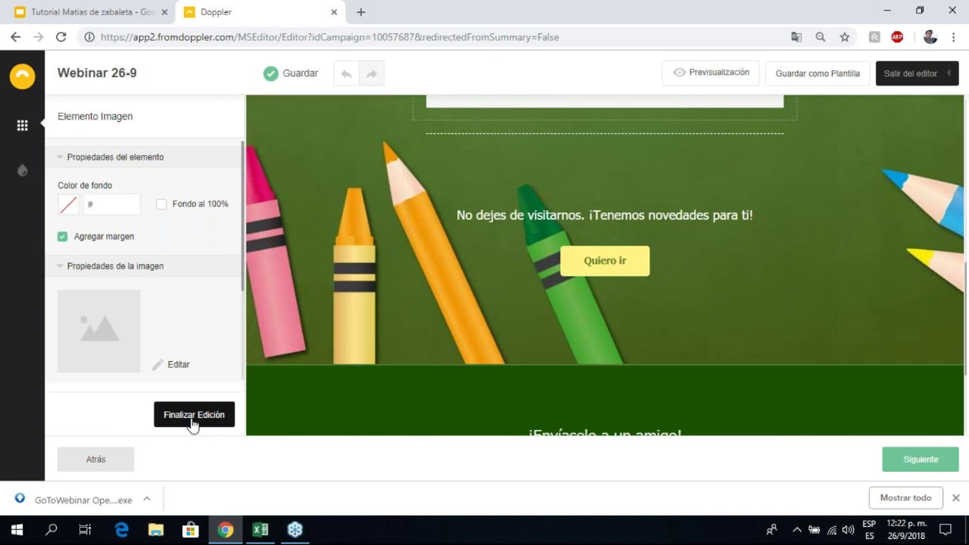
click(190, 421)
scroll(159, 303, down, 2)
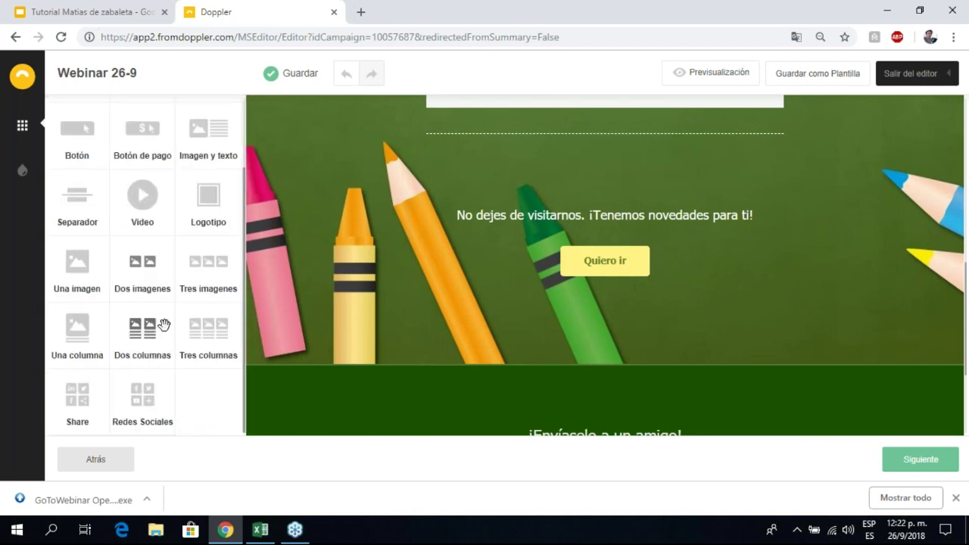
Step: Add a social networks block, removing Google Plus, Linkedin, Twitter and Vimeo icons
drag(143, 398, 448, 237)
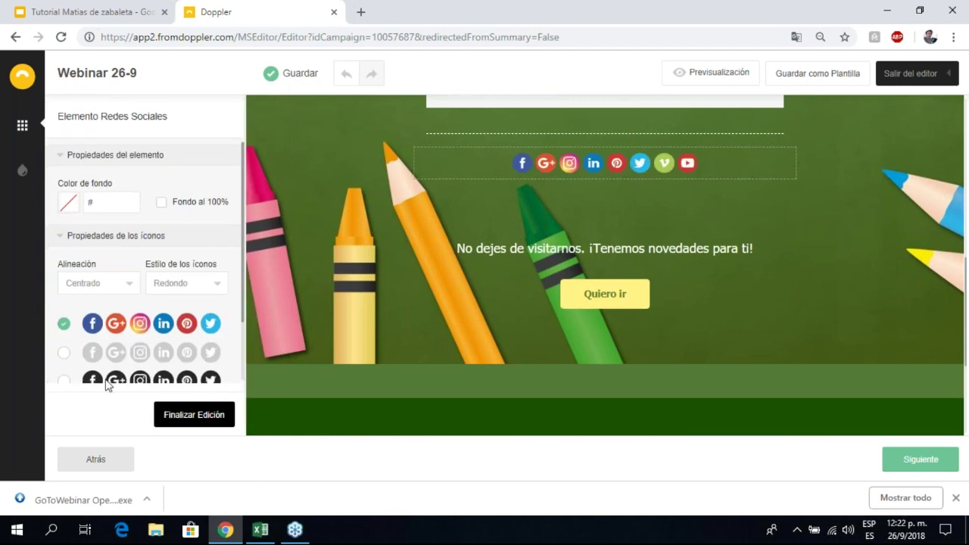
scroll(63, 383, down, 1)
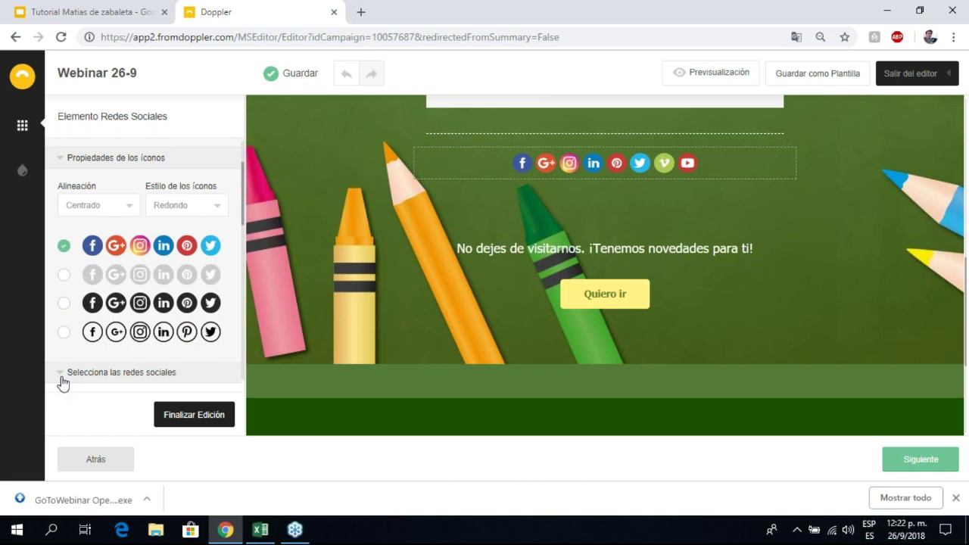
click(63, 381)
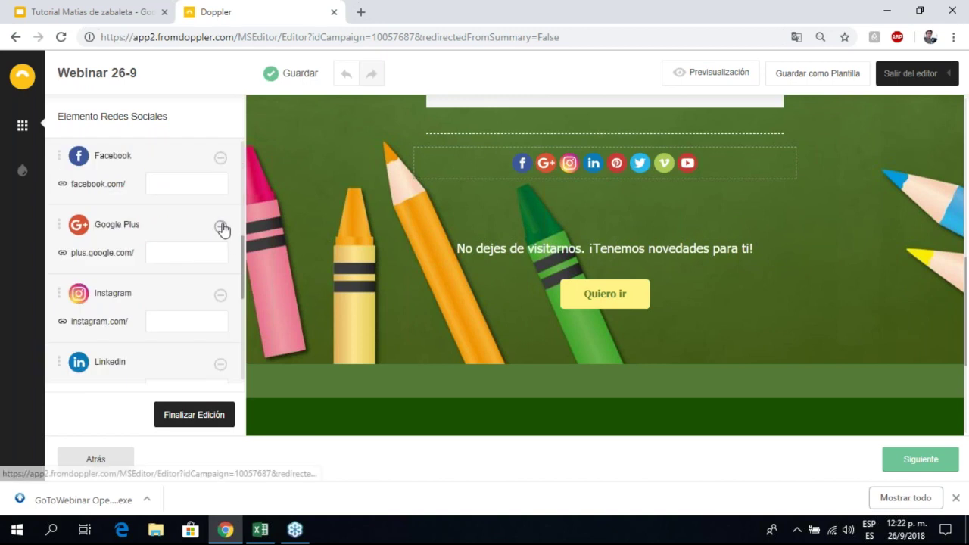
click(220, 227)
click(220, 297)
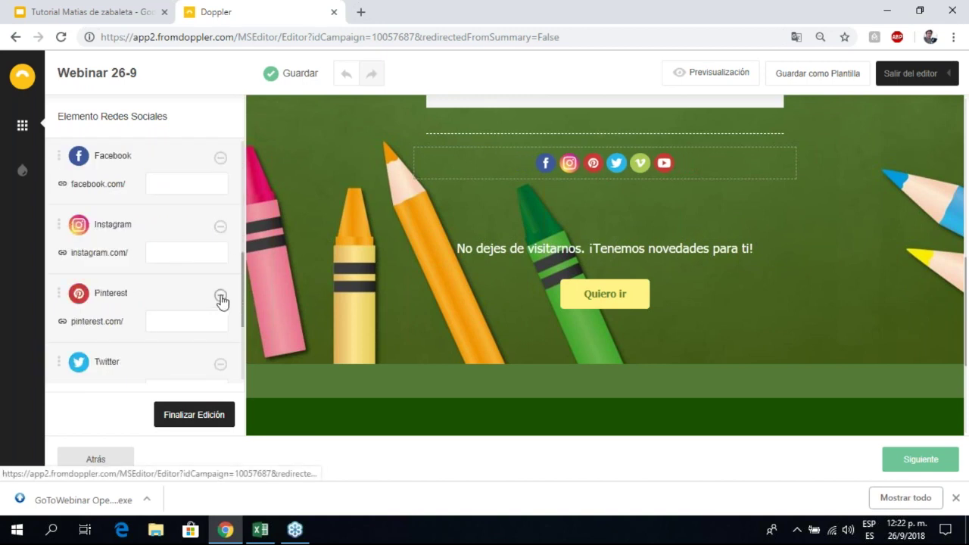
scroll(220, 300, down, 2)
click(220, 226)
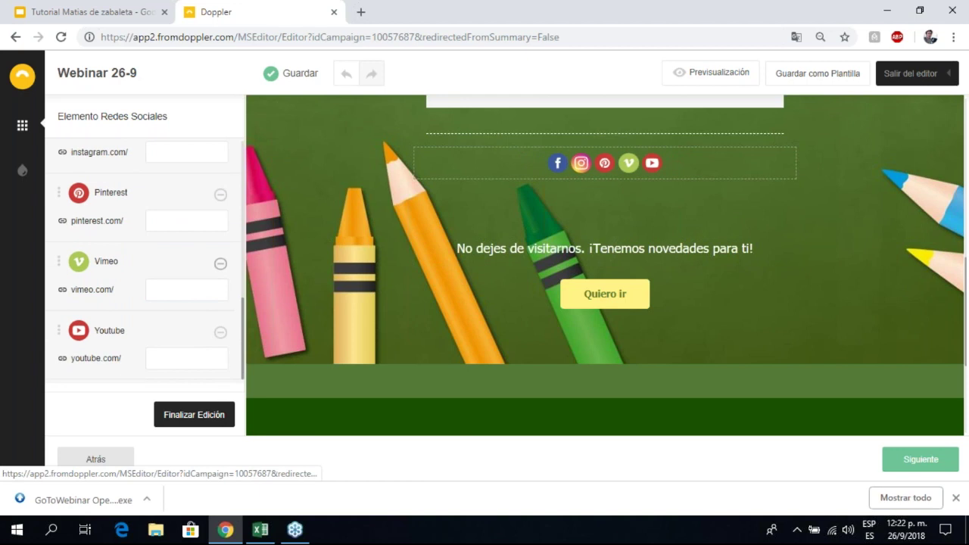
click(221, 264)
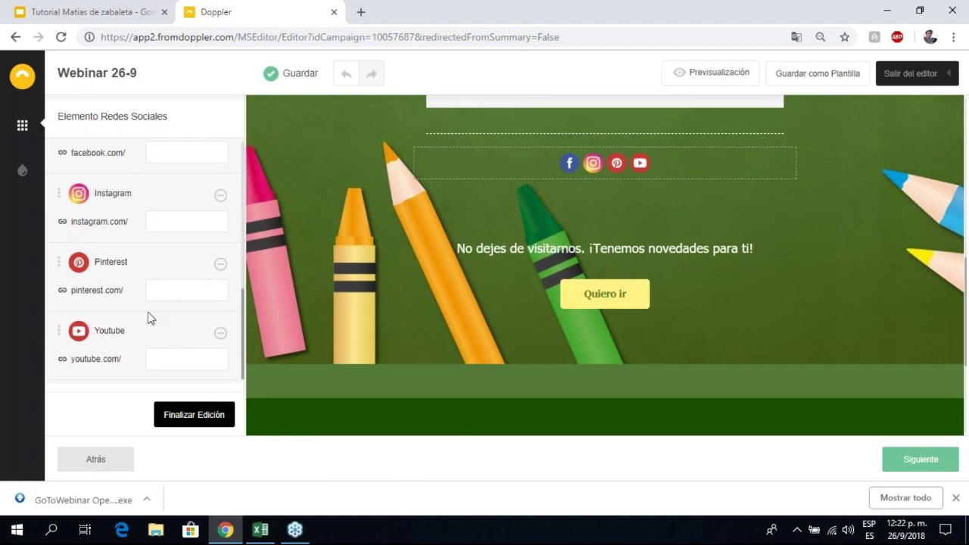
Step: Select the YouTube and Pinterest link fields, then close the social block's settings
click(154, 352)
click(163, 283)
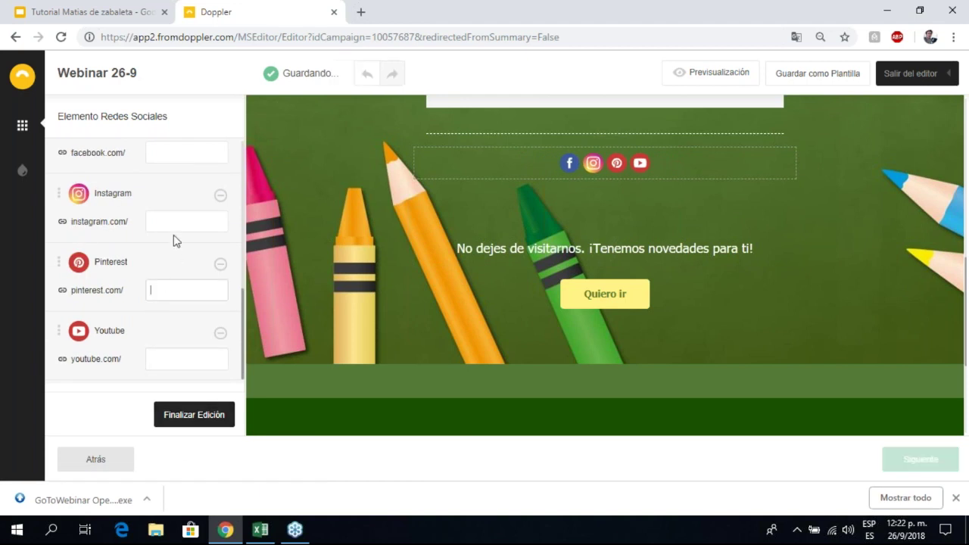
scroll(167, 155, up, 2)
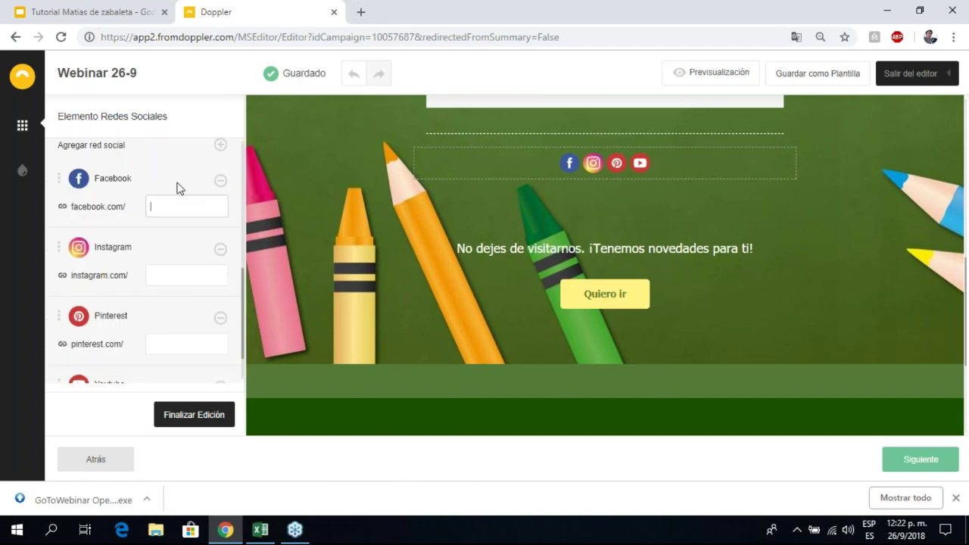
scroll(157, 272, down, 2)
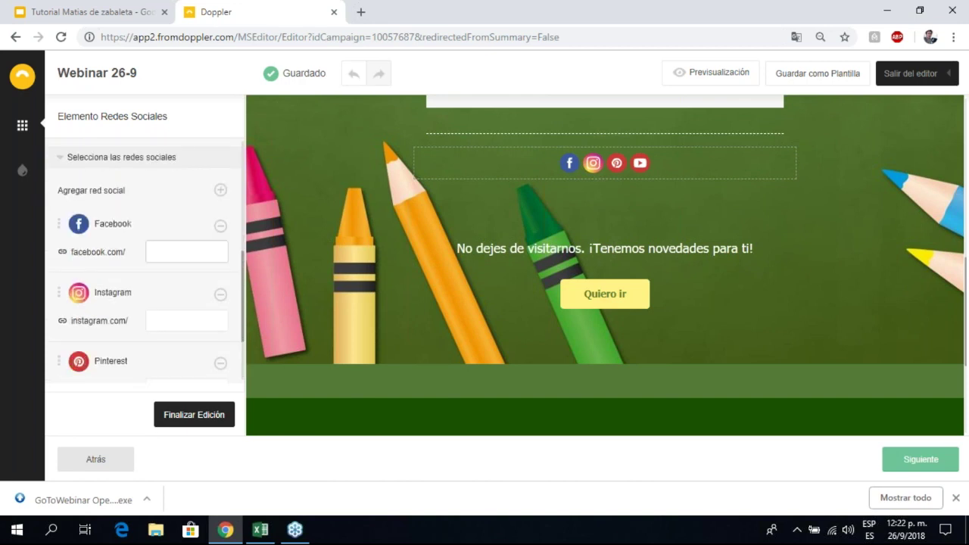
click(183, 418)
scroll(613, 341, up, 3)
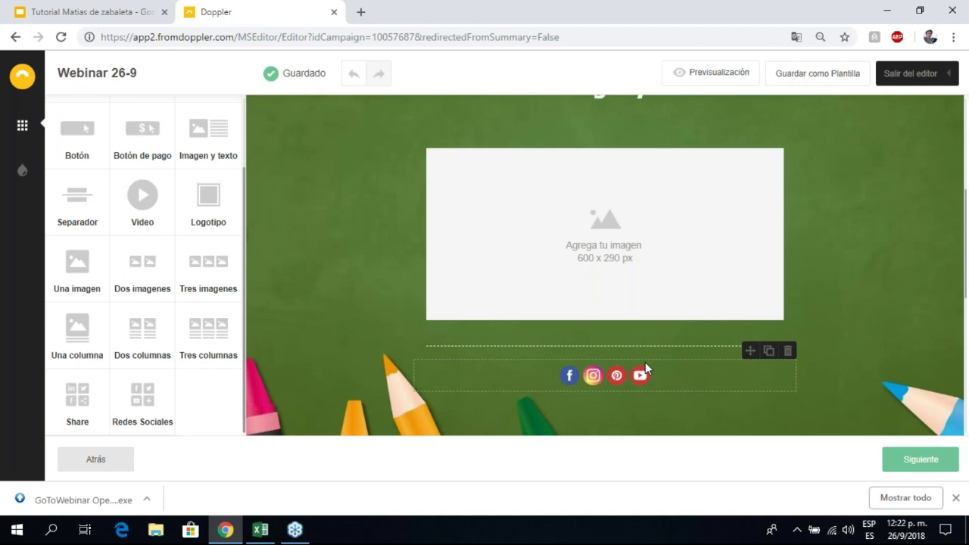
Step: Add a button below the image placeholder with the text 'Conoce mas'
scroll(645, 362, up, 3)
scroll(593, 285, down, 2)
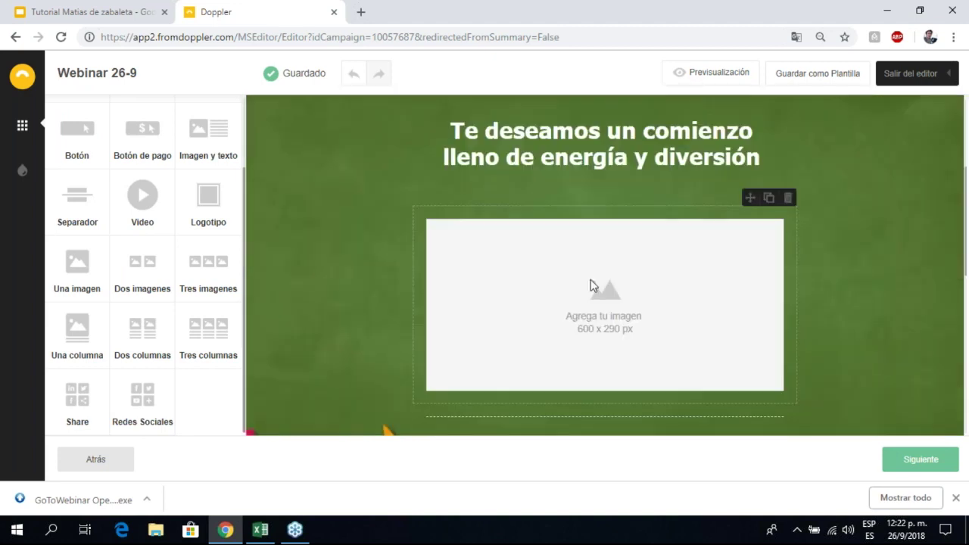
scroll(582, 227, up, 2)
scroll(577, 194, down, 2)
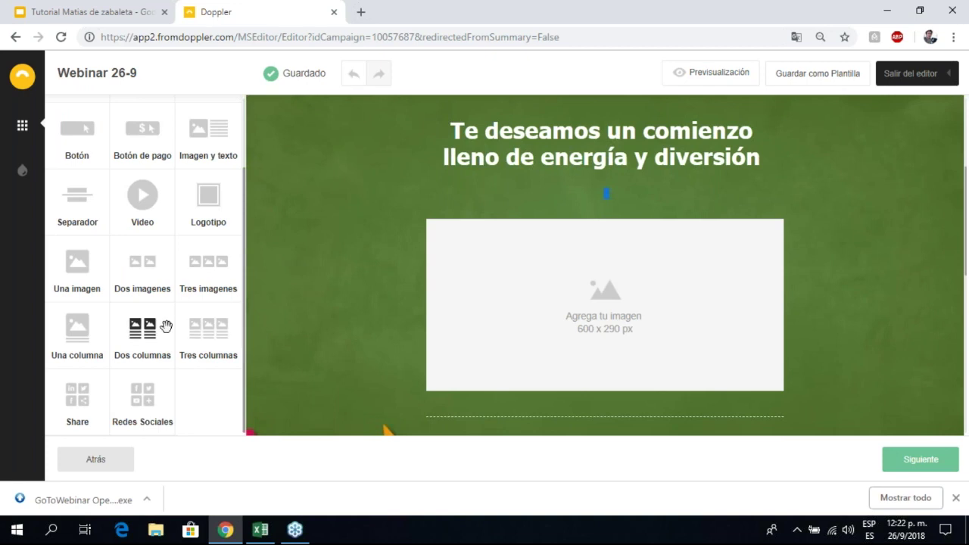
scroll(159, 265, up, 2)
scroll(186, 186, down, 2)
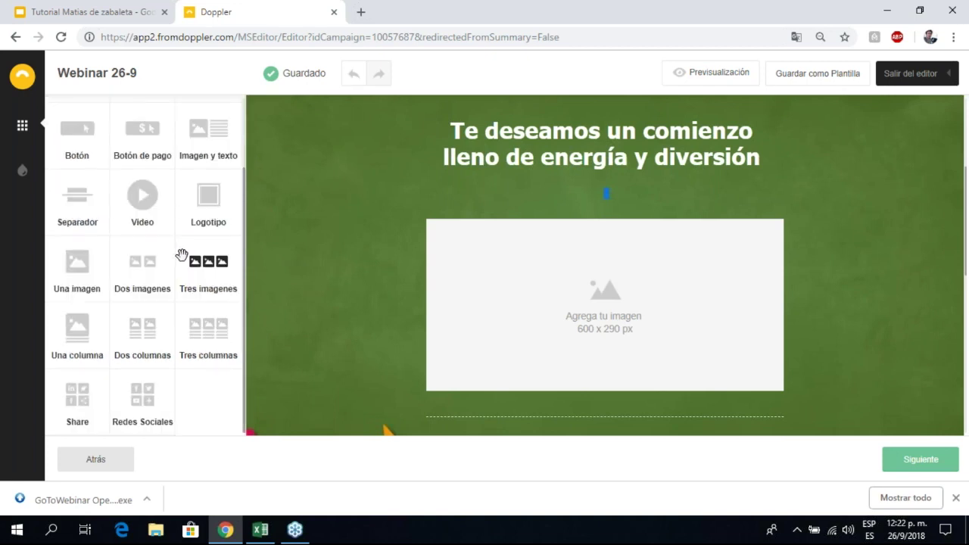
scroll(182, 254, up, 3)
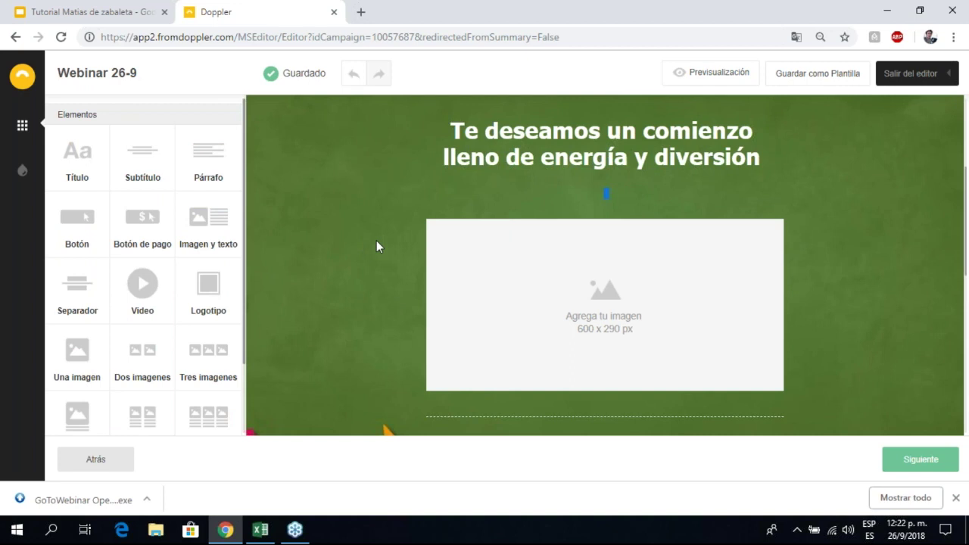
scroll(117, 242, down, 3)
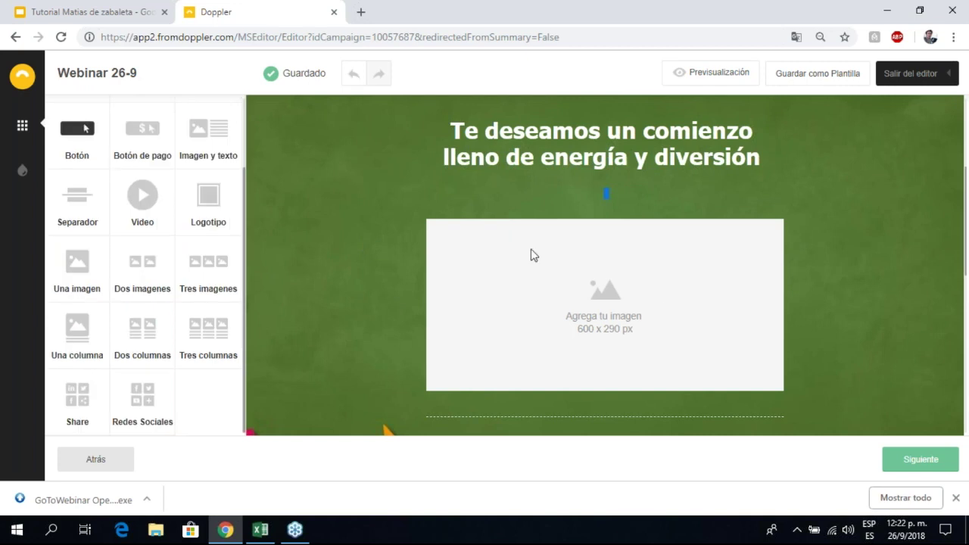
scroll(653, 294, down, 3)
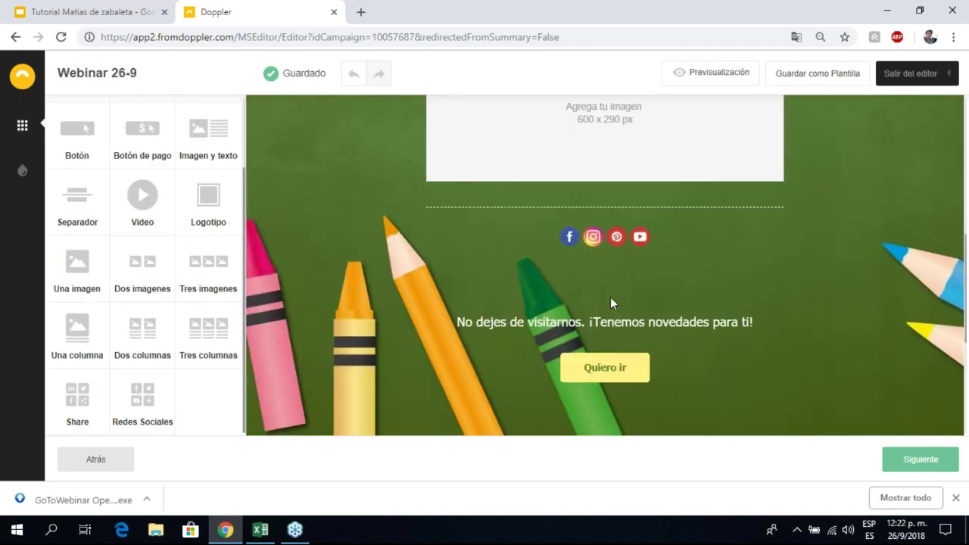
scroll(610, 303, up, 1)
drag(77, 136, 629, 301)
double_click(148, 283)
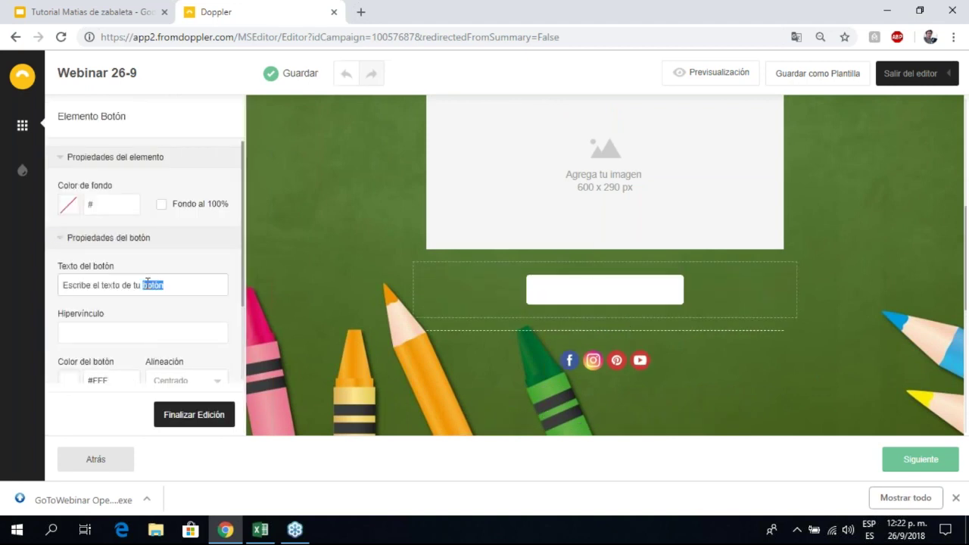
drag(191, 286, 61, 306)
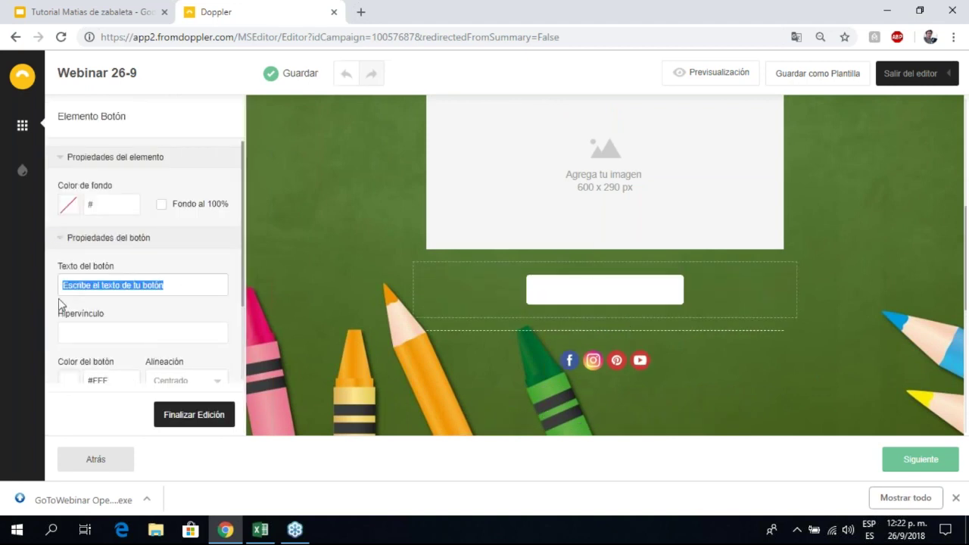
text(Conoce mas)
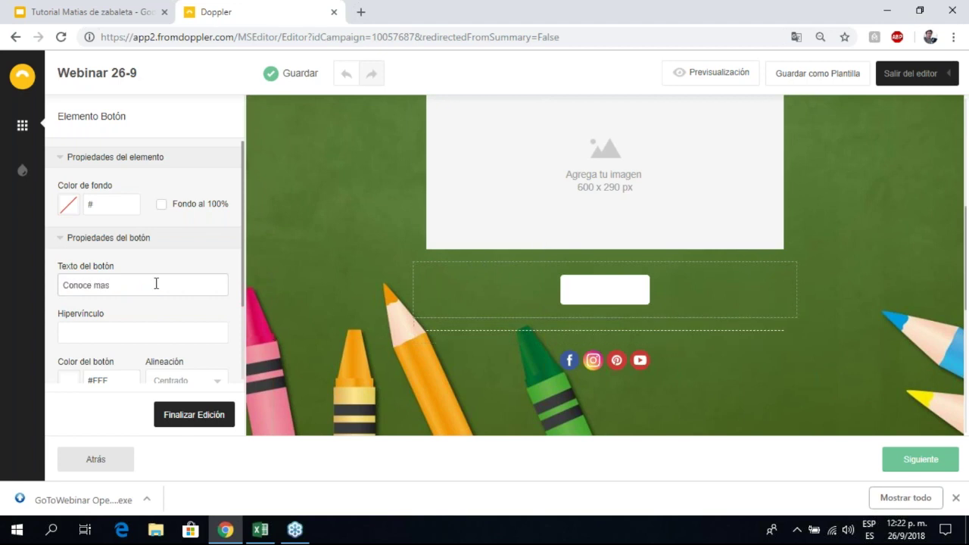
scroll(156, 287, down, 3)
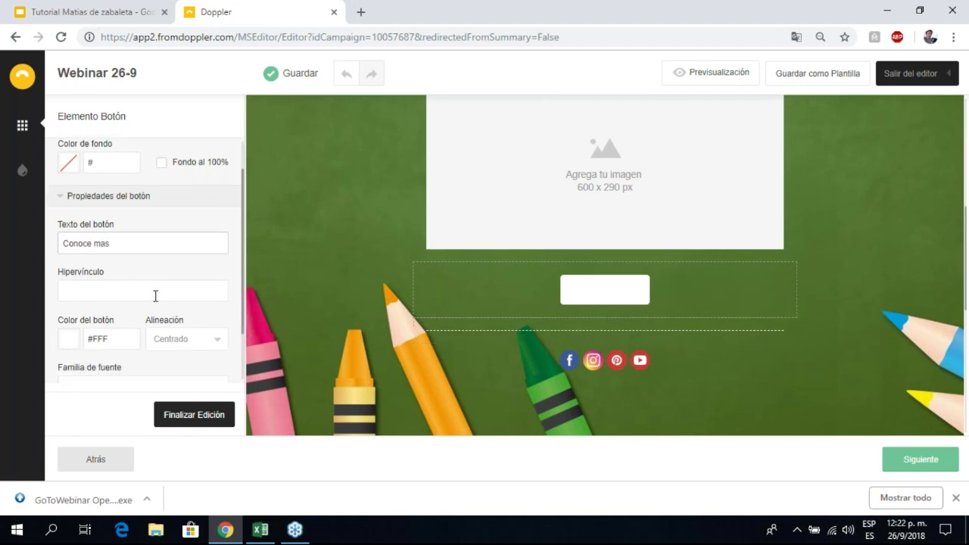
click(183, 416)
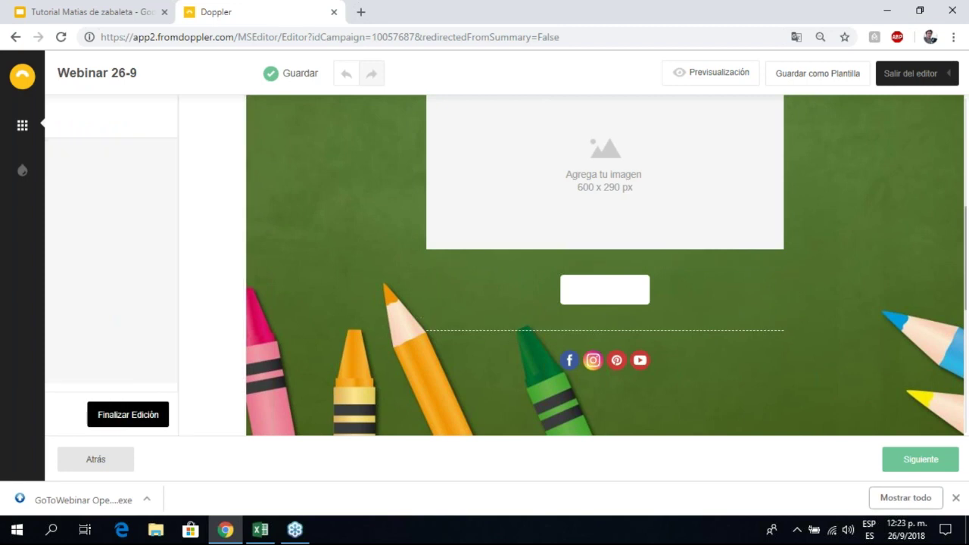
Step: Change the Conoce mas button colour to black
click(551, 316)
click(96, 291)
click(68, 299)
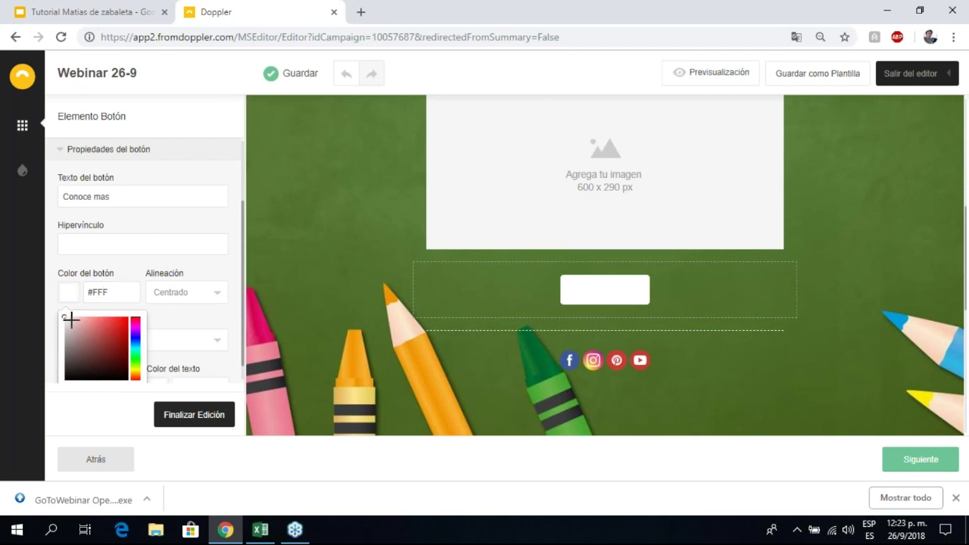
drag(66, 319, 171, 395)
click(167, 406)
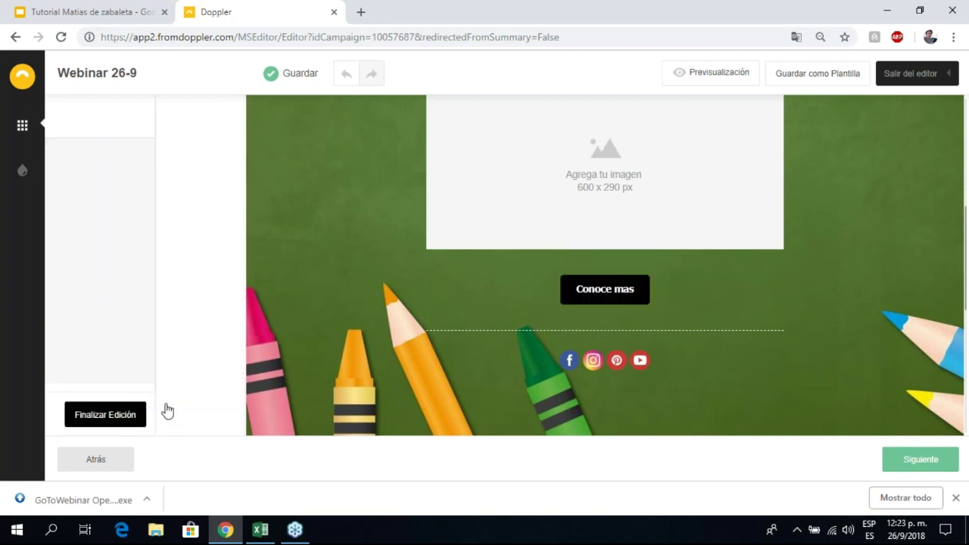
scroll(373, 254, up, 2)
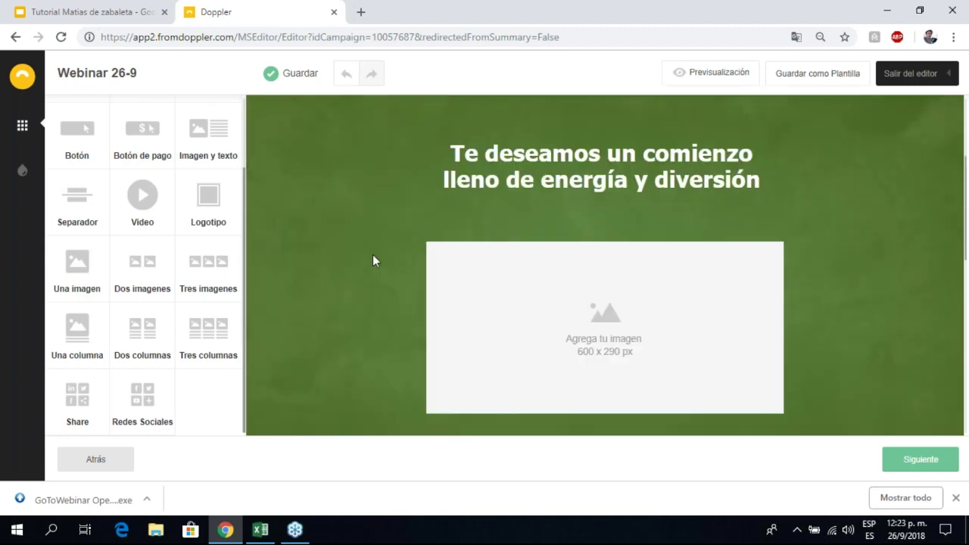
scroll(360, 185, down, 1)
scroll(360, 182, down, 3)
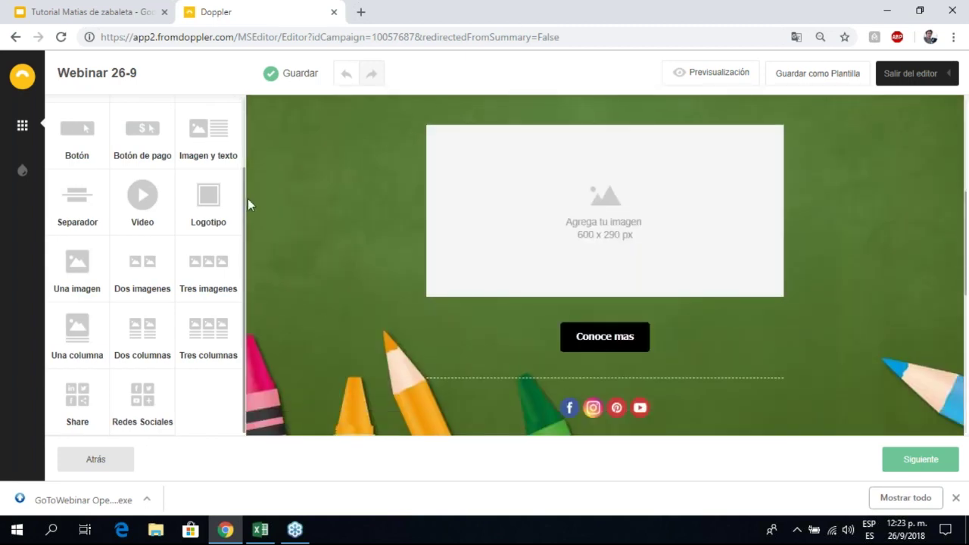
scroll(140, 353, up, 2)
Step: Save the Webinar 26-9 email design until it shows Guardado, then review the email
scroll(414, 286, up, 1)
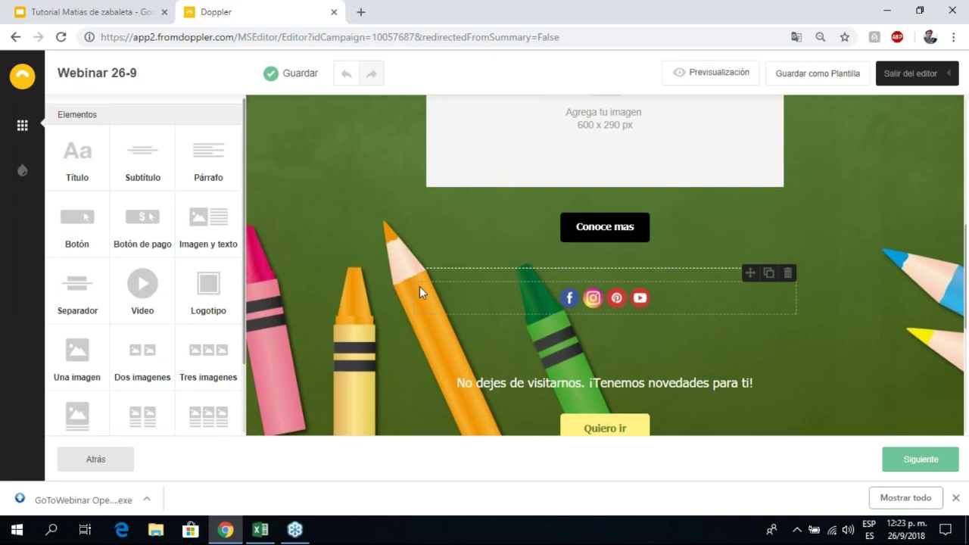
scroll(419, 286, up, 6)
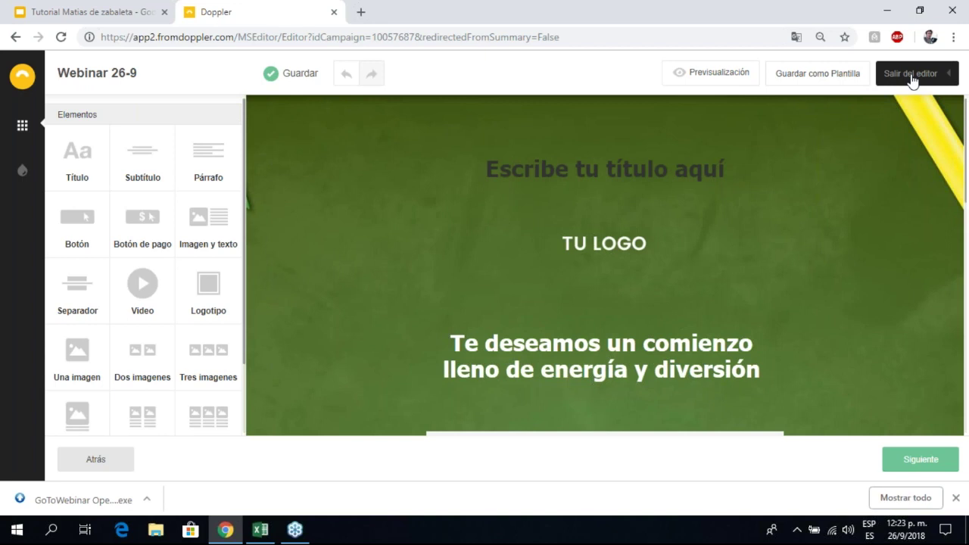
click(912, 81)
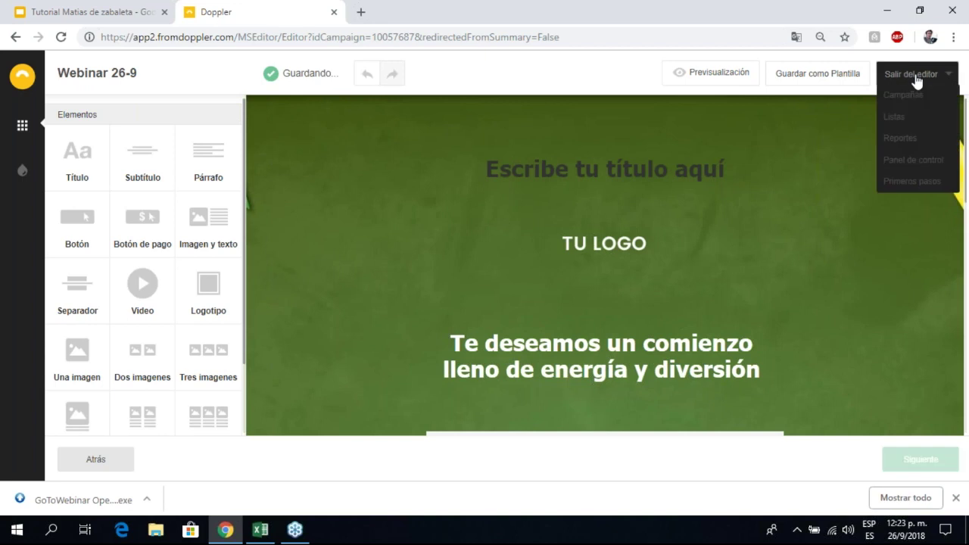
scroll(674, 252, down, 1)
scroll(674, 251, down, 5)
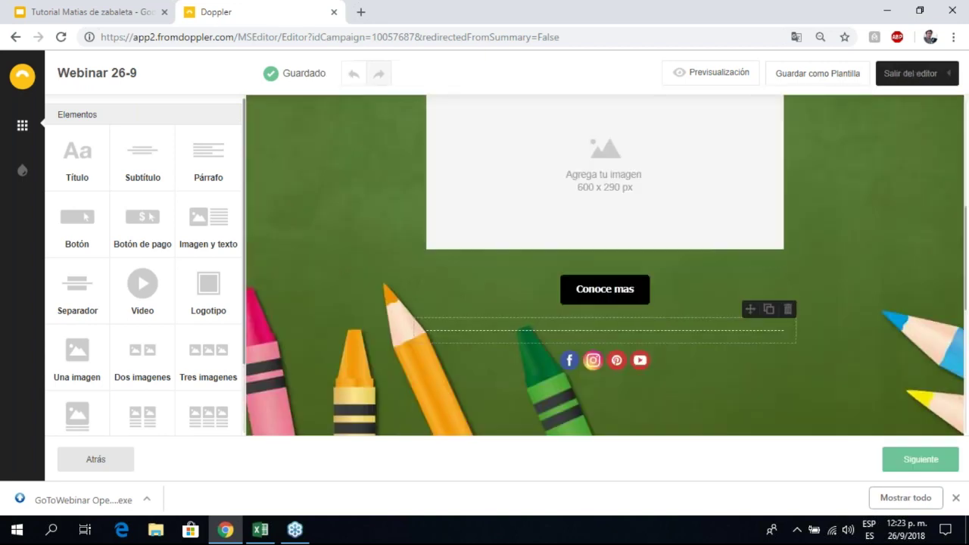
scroll(674, 251, up, 3)
scroll(605, 265, up, 3)
scroll(605, 265, down, 10)
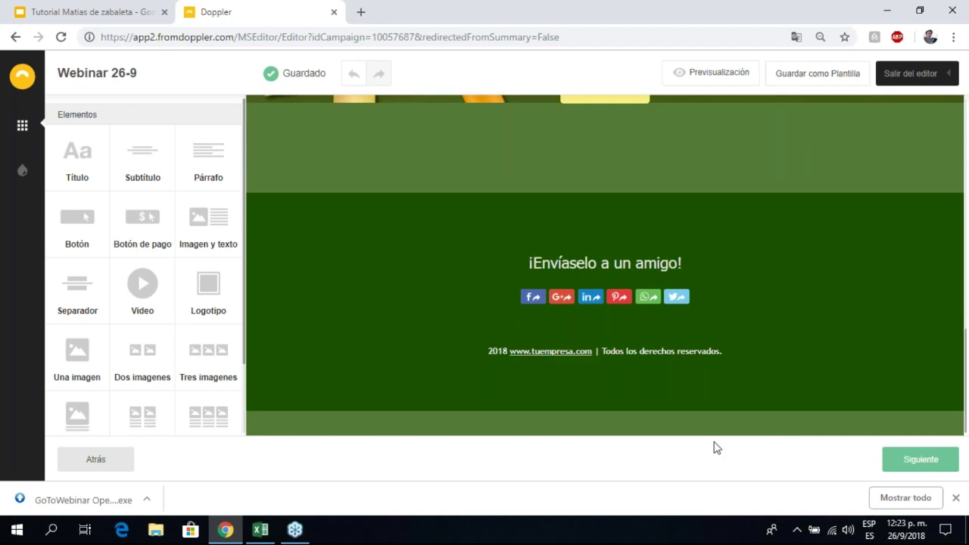
Step: Move to the recipients step and tick the Tutorial list
click(909, 462)
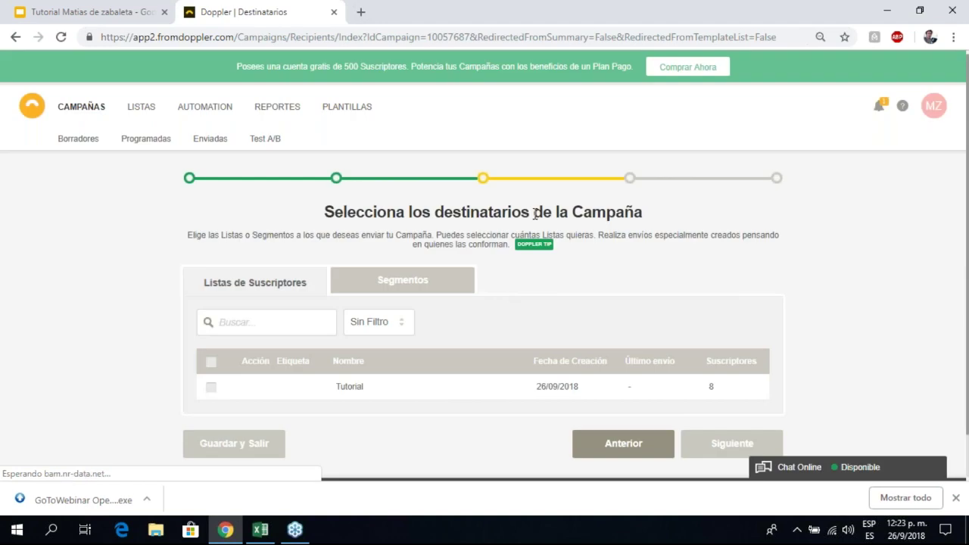
scroll(338, 134, down, 1)
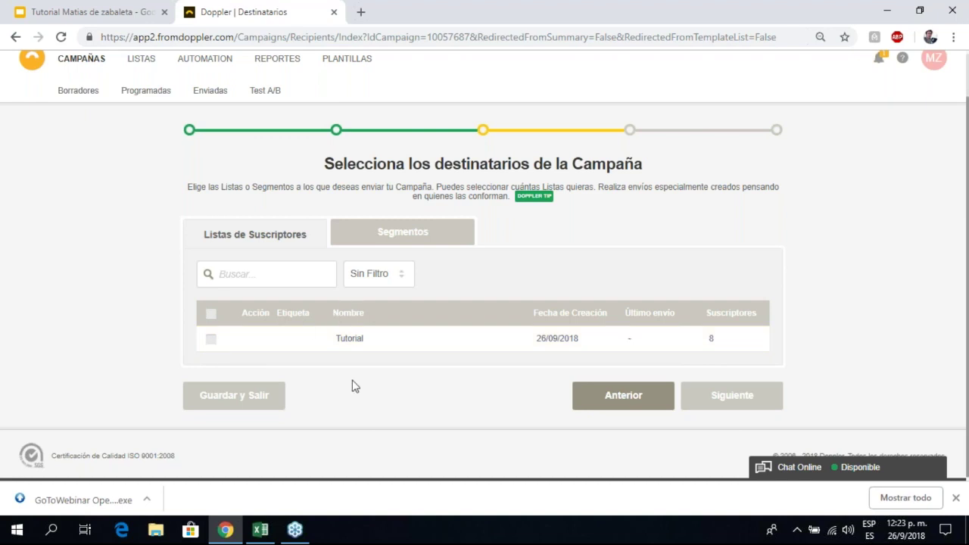
click(212, 339)
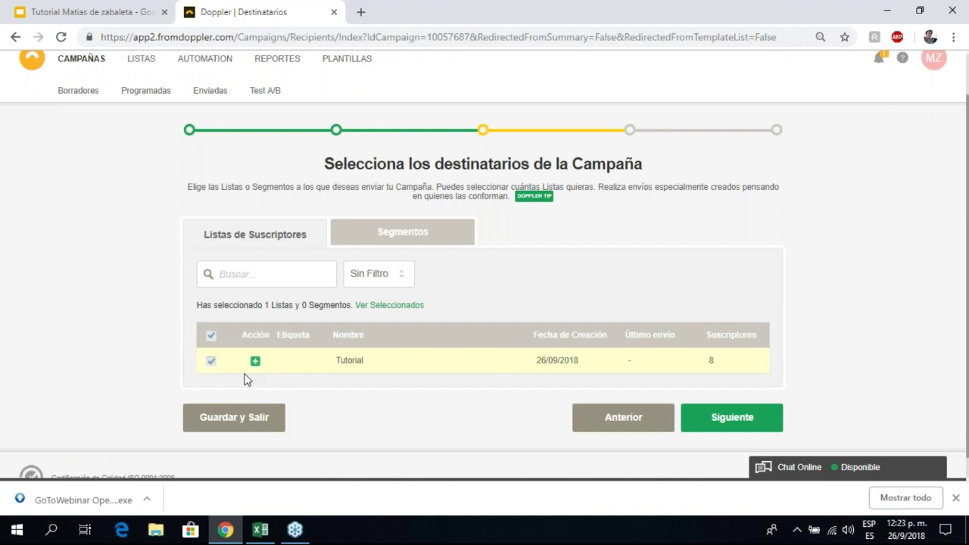
scroll(243, 380, down, 1)
drag(206, 283, 276, 284)
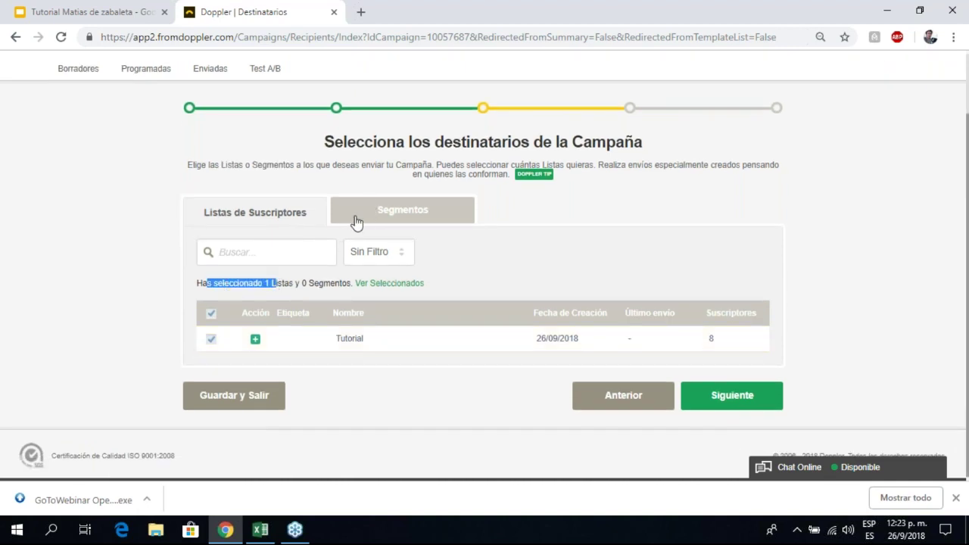
Step: Select the Prueba Webinar segment and deselect the Tutorial list, leaving one segment chosen
click(398, 218)
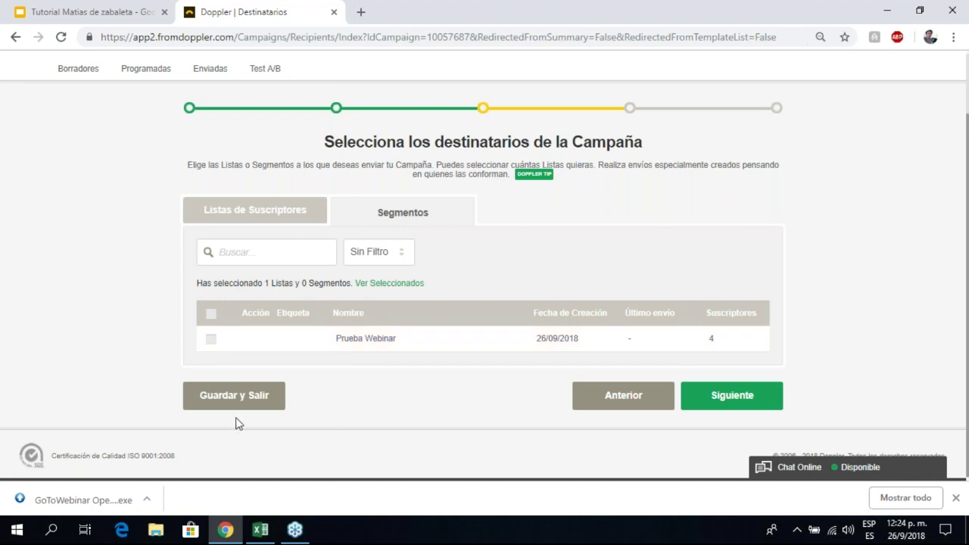
click(211, 339)
drag(201, 283, 337, 281)
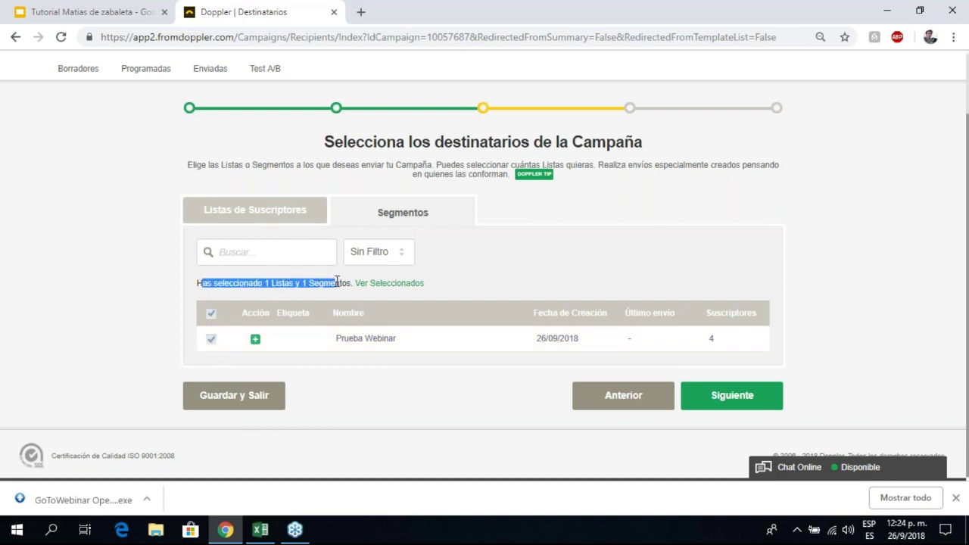
click(274, 216)
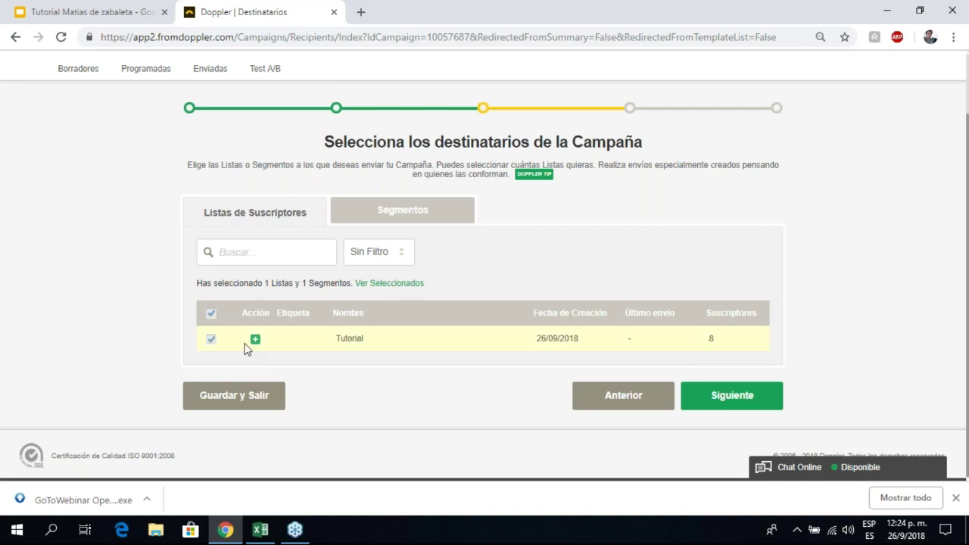
click(211, 341)
drag(202, 283, 330, 284)
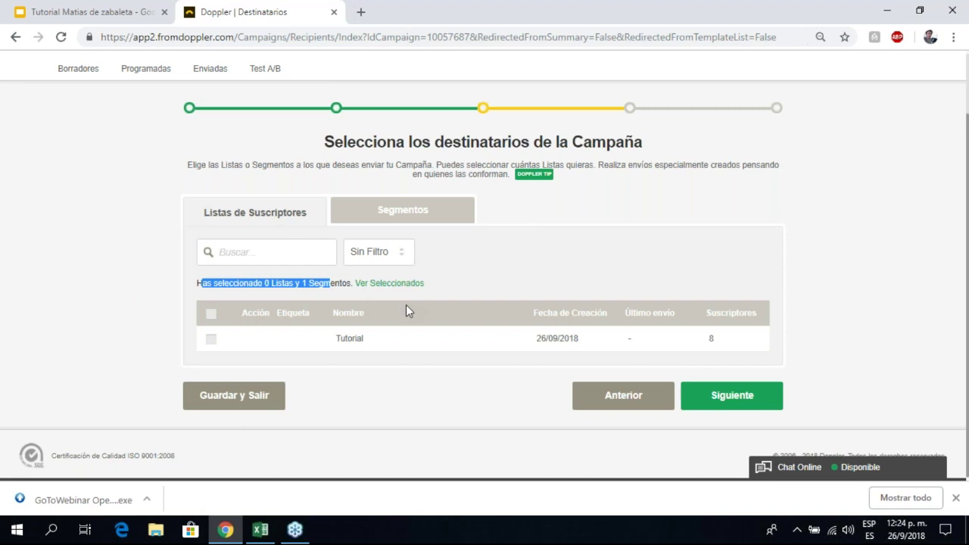
Step: Check the selected lists and segments count, then continue to the sending step
scroll(406, 305, up, 1)
scroll(424, 287, down, 1)
click(440, 274)
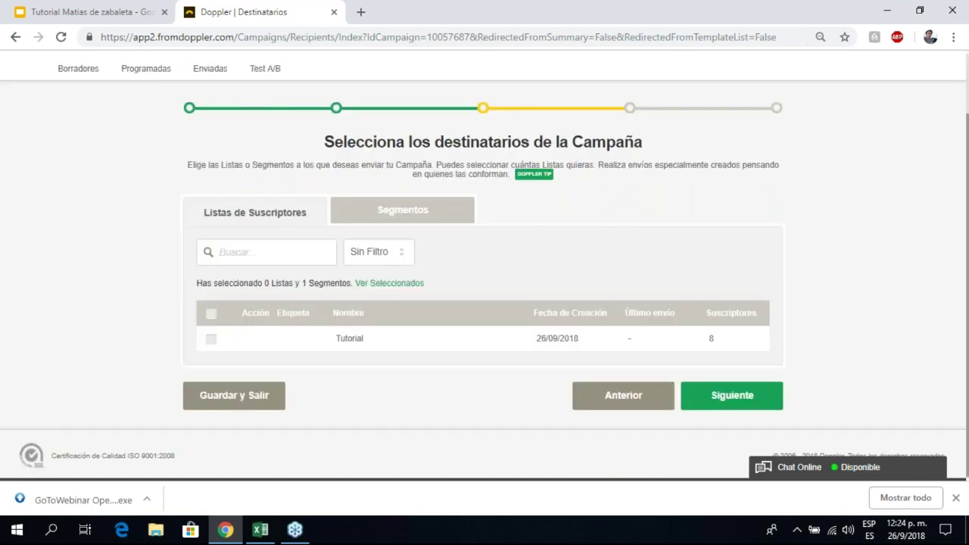
scroll(349, 301, up, 1)
scroll(349, 301, down, 1)
drag(201, 283, 392, 288)
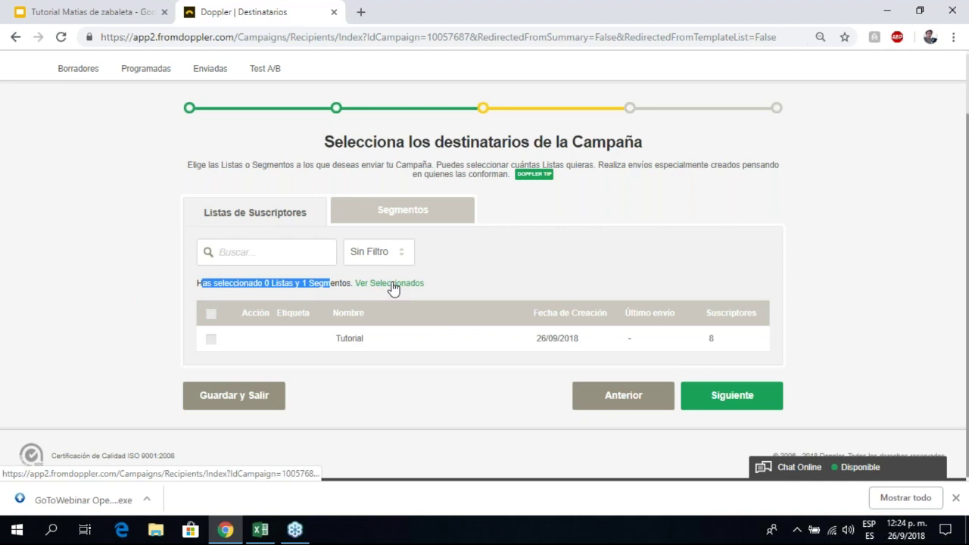
click(534, 282)
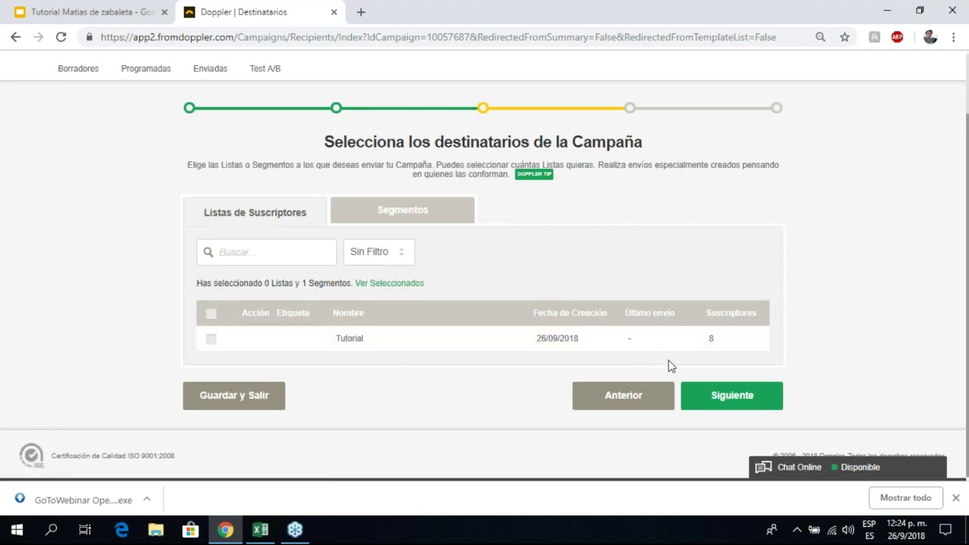
click(729, 403)
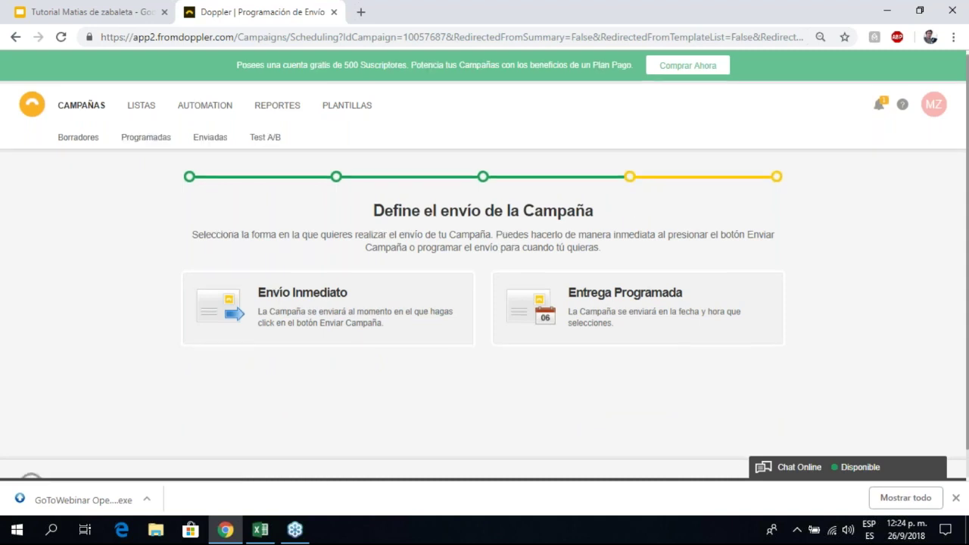
Step: Choose Envío Inmediato as the campaign's sending mode
scroll(386, 328, down, 1)
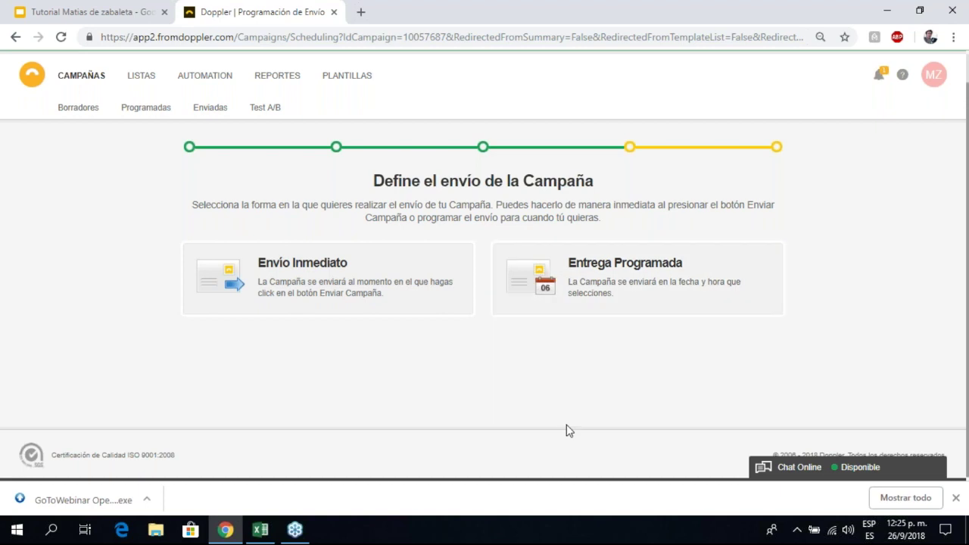
click(623, 299)
click(335, 279)
Step: Review the confirmation e-mail options, including the up-to-5-emails note, down to the resend option
scroll(162, 114, down, 3)
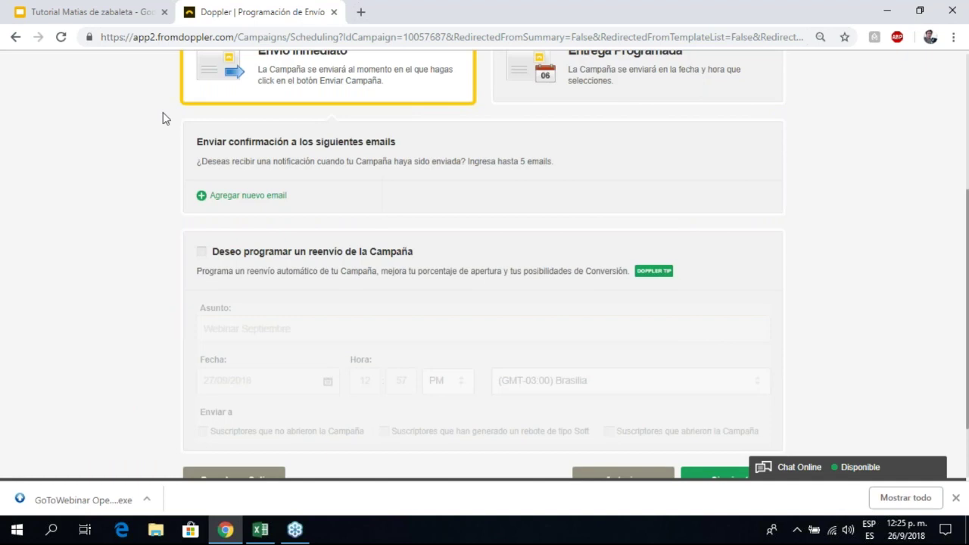
drag(250, 148, 346, 161)
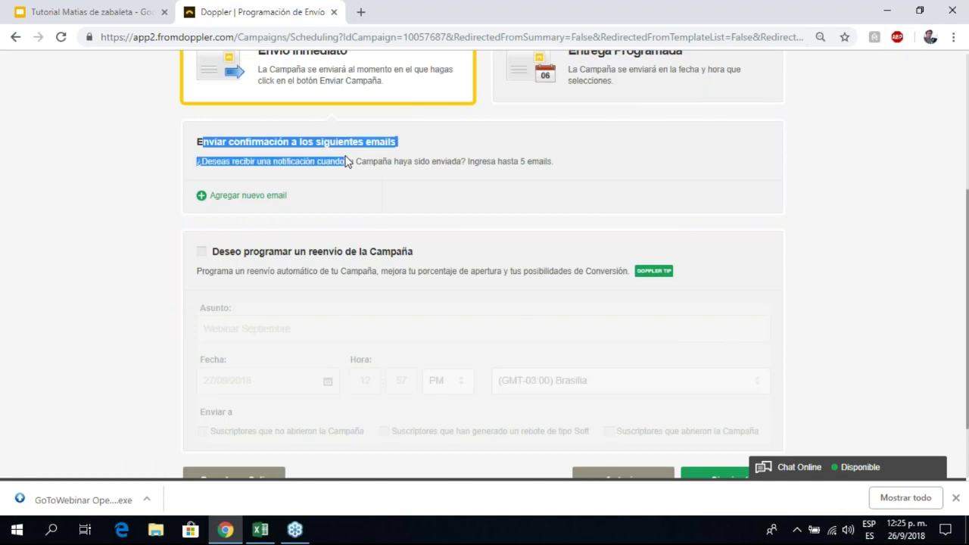
click(346, 161)
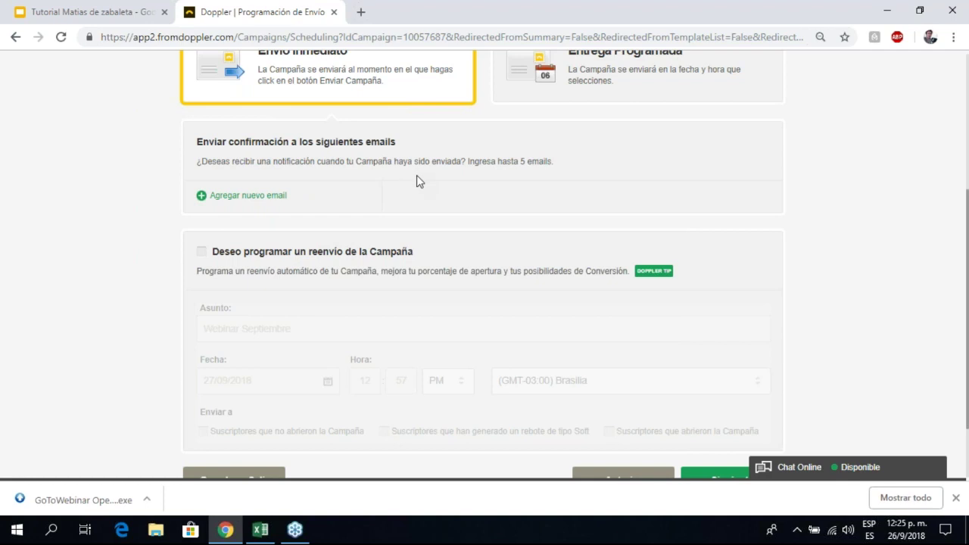
scroll(416, 182, down, 2)
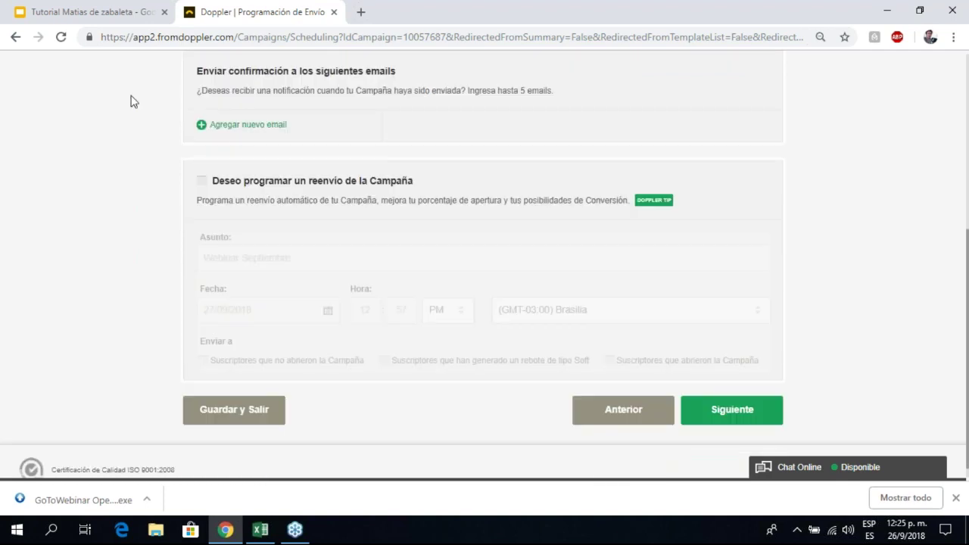
scroll(349, 121, down, 1)
drag(468, 76, 569, 86)
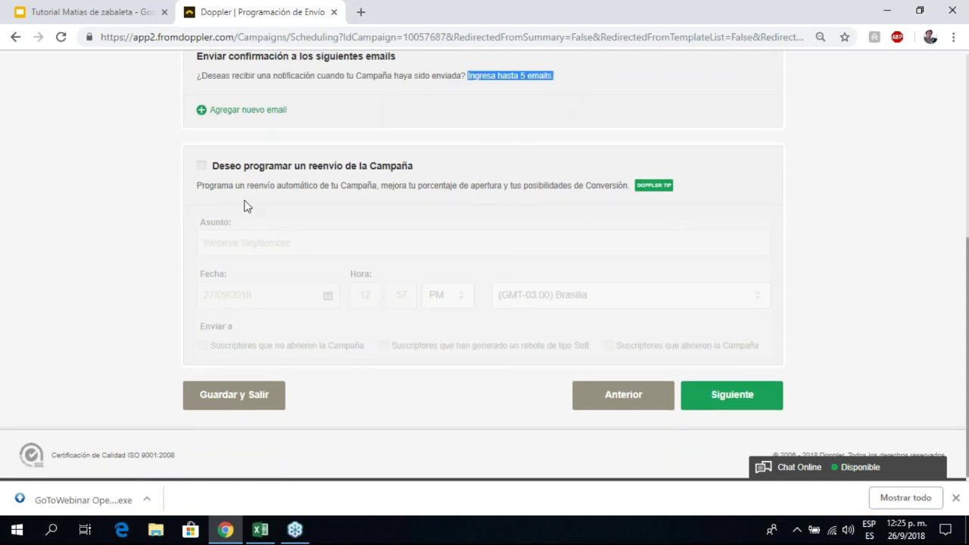
scroll(246, 206, up, 1)
scroll(238, 219, up, 3)
scroll(218, 239, down, 2)
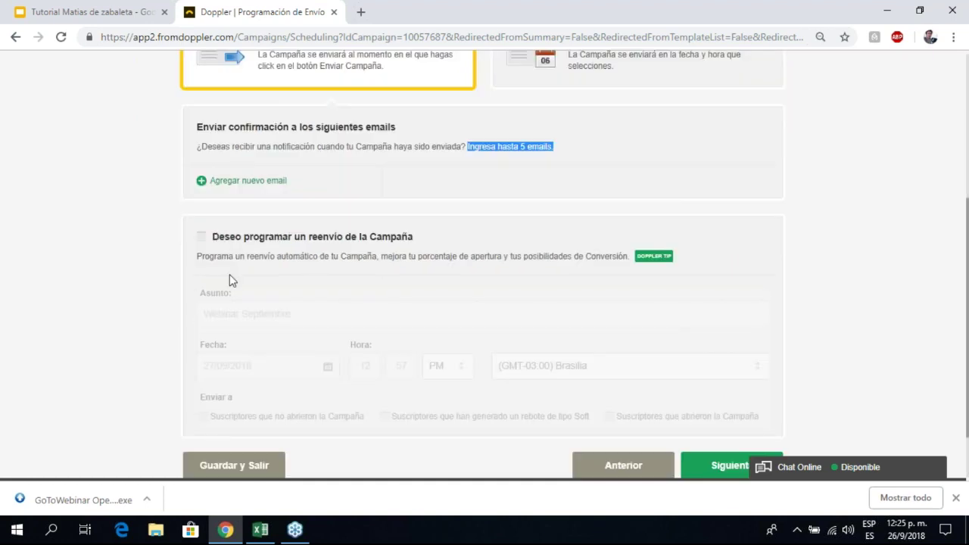
scroll(176, 265, down, 1)
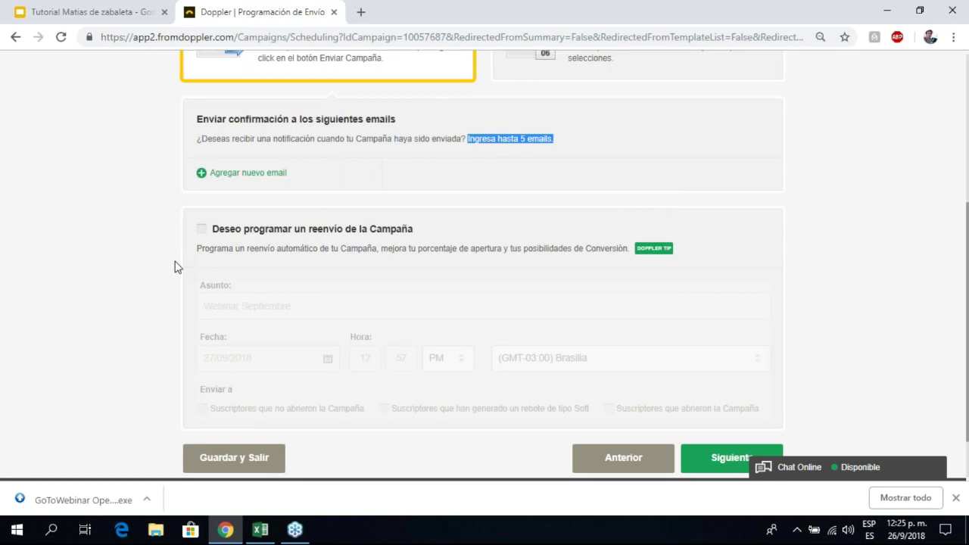
scroll(174, 265, down, 1)
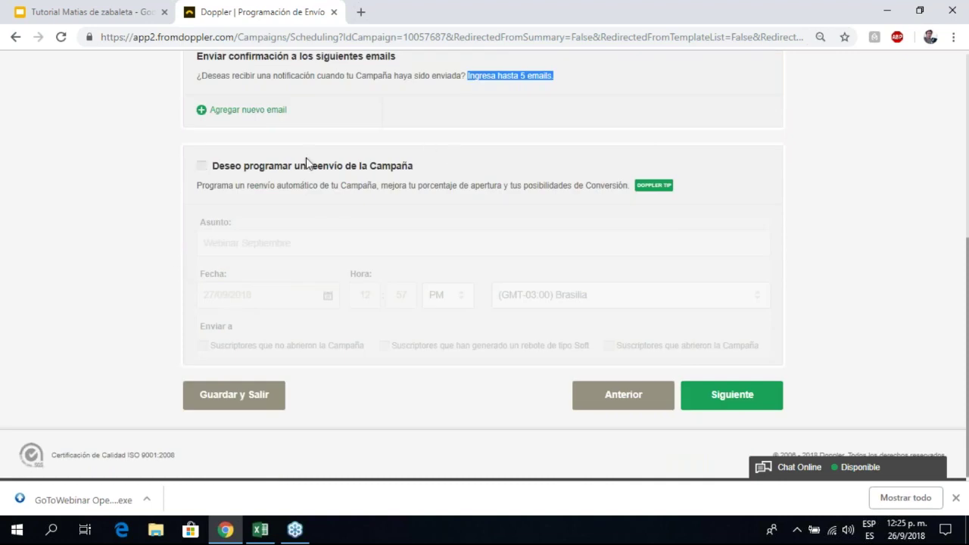
Step: Enable a scheduled resend targeting non-openers and soft-bounced subscribers
click(202, 167)
drag(249, 185, 457, 186)
drag(460, 180, 440, 188)
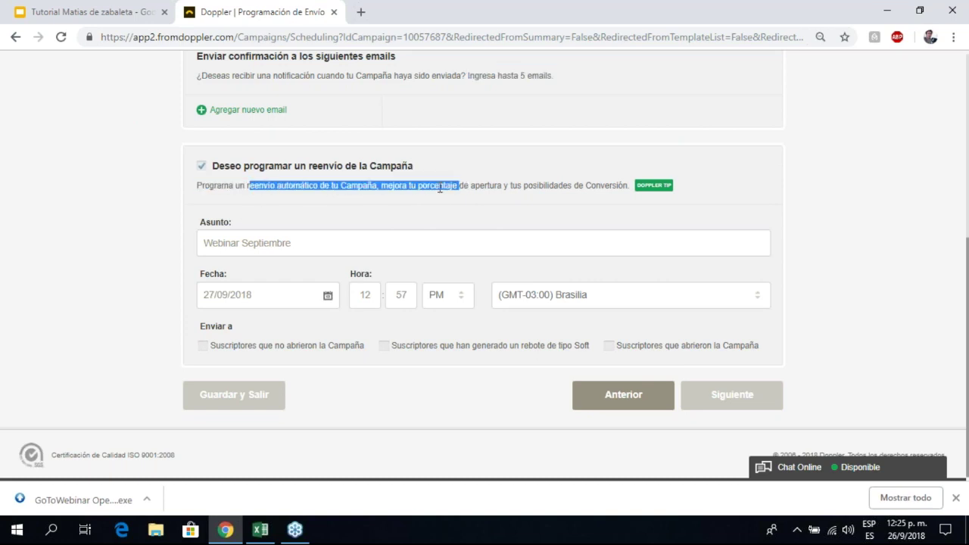
drag(292, 243, 195, 262)
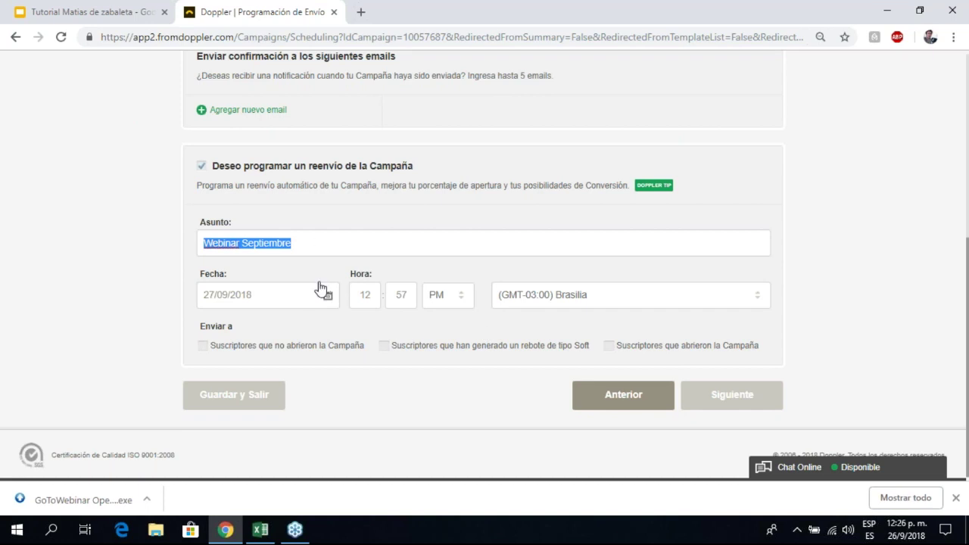
click(205, 348)
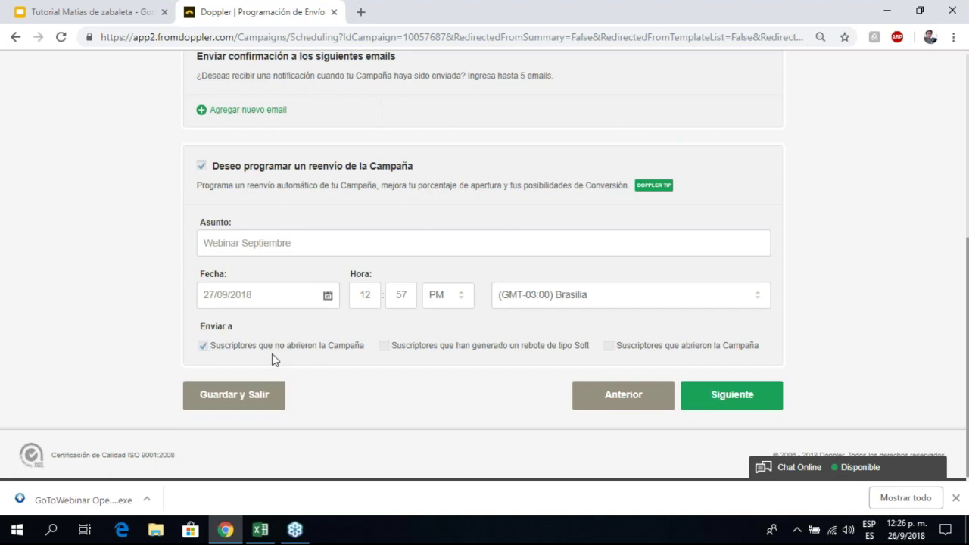
click(383, 349)
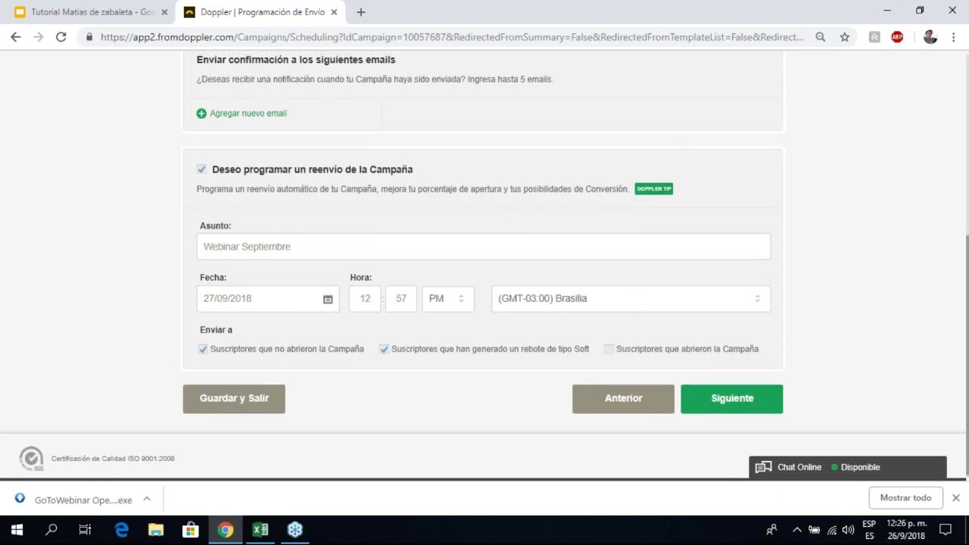
Step: Replace the resend subject with 'Convertite en un experto en mail mkt'
scroll(307, 320, up, 1)
triple_click(350, 315)
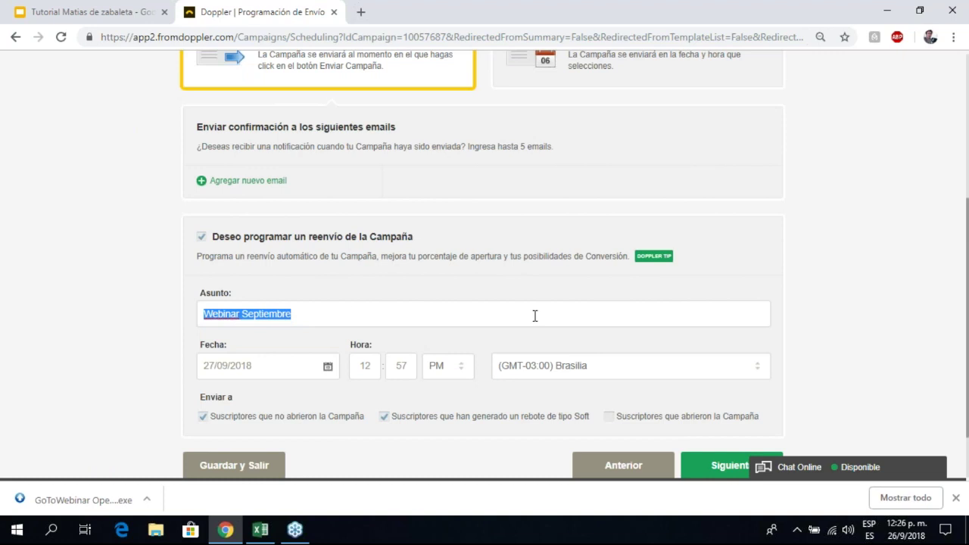
scroll(413, 422, down, 1)
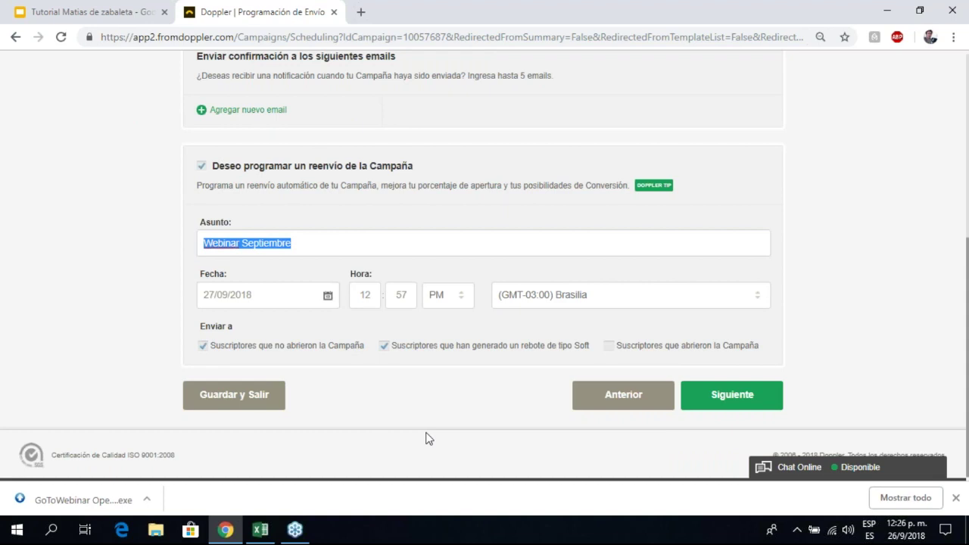
text(Convertite e)
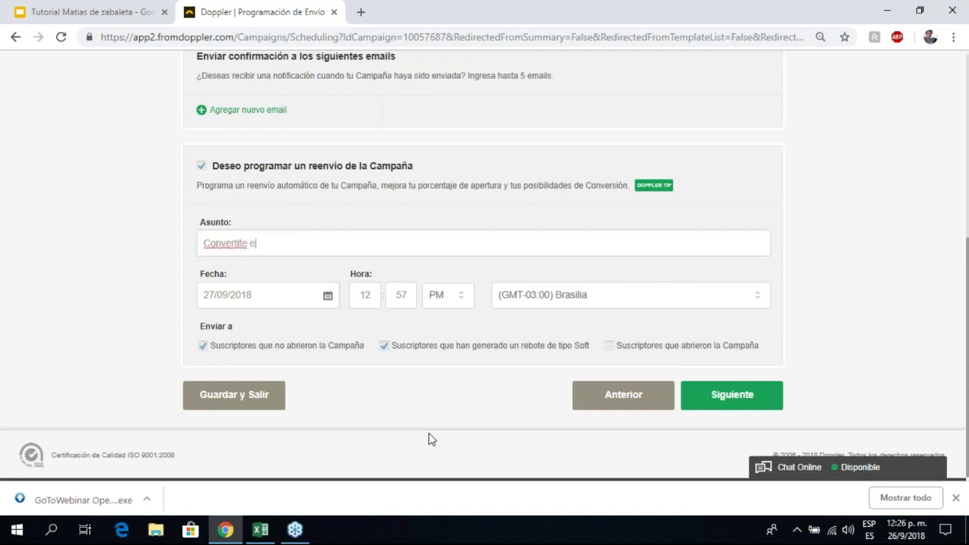
text(n un experto en )
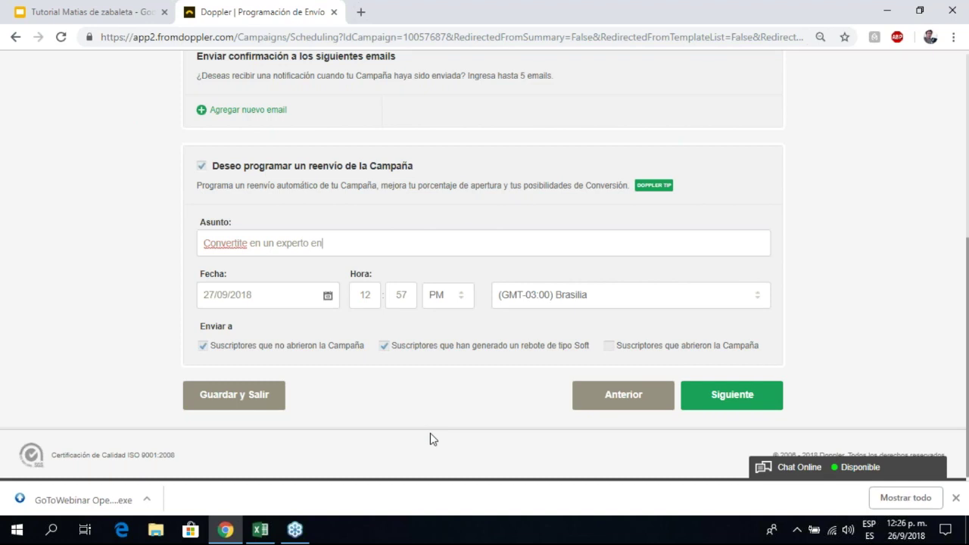
key(BackSpace)
key(BackSpace)
key(BackSpace)
text(de mail mkt)
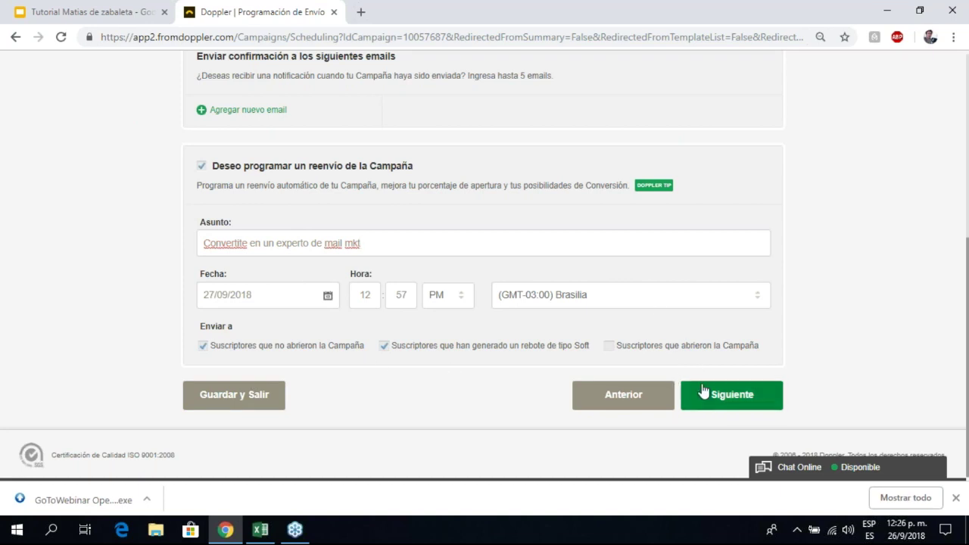
mouse_move(660, 195)
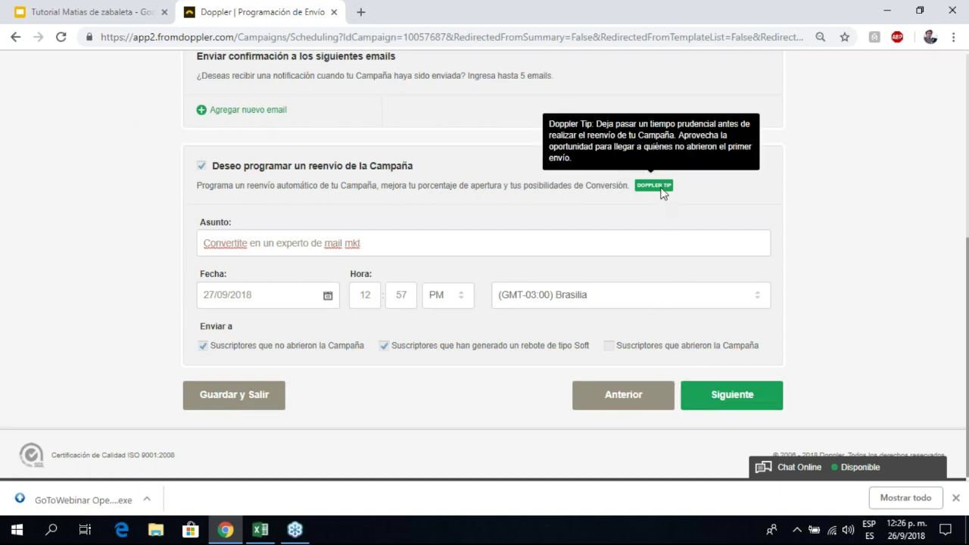
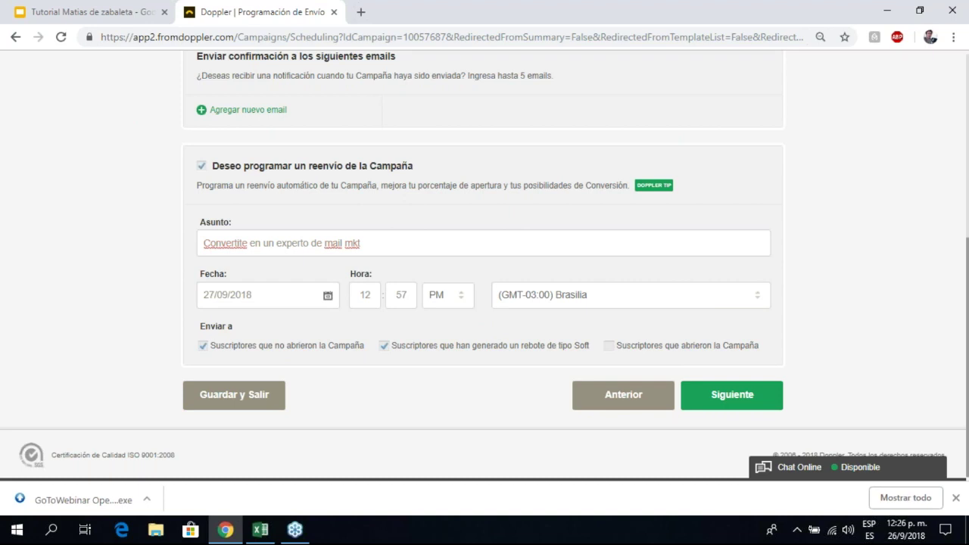
Step: Save the scheduling step, with its resend on 27/09/2018 12:57 PM, and continue to the campaign summary
click(731, 401)
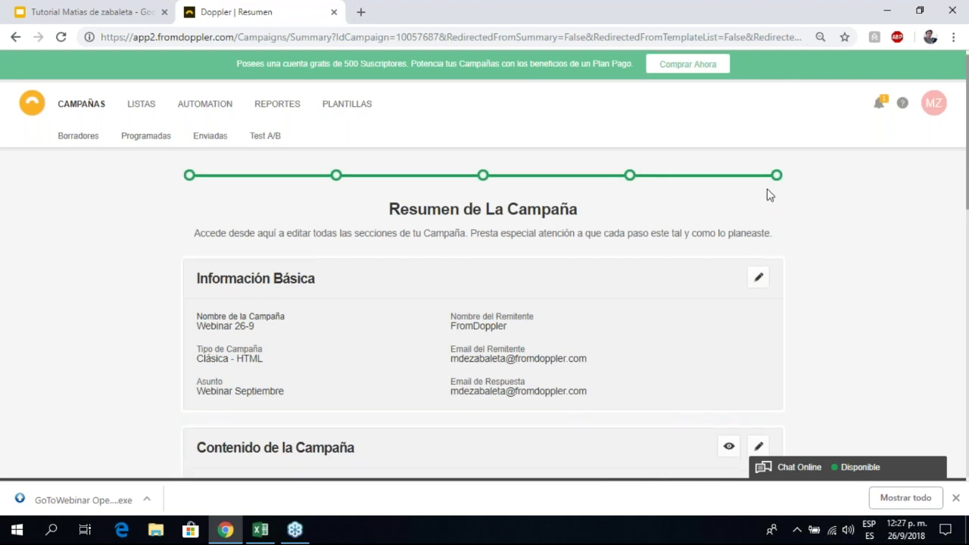
scroll(767, 188, down, 3)
scroll(575, 202, up, 1)
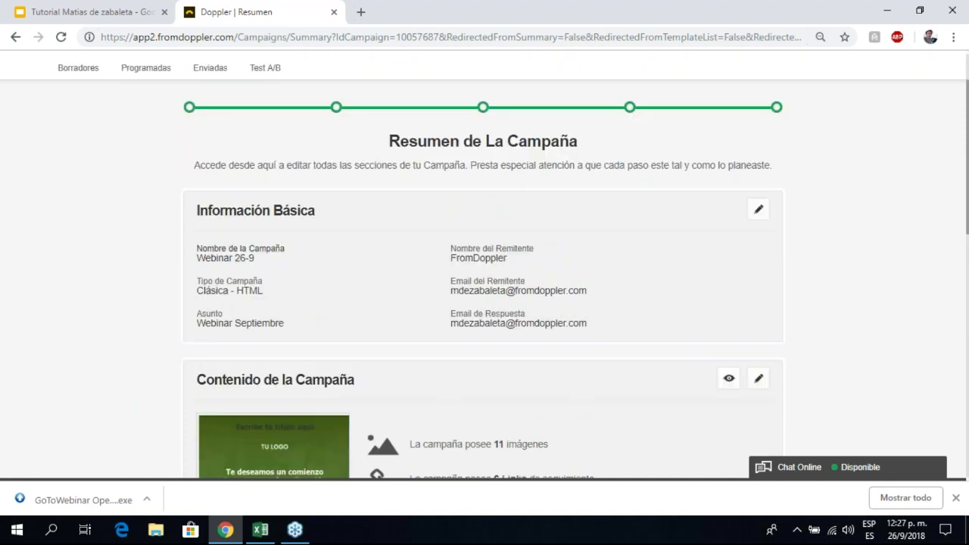
scroll(719, 182, down, 2)
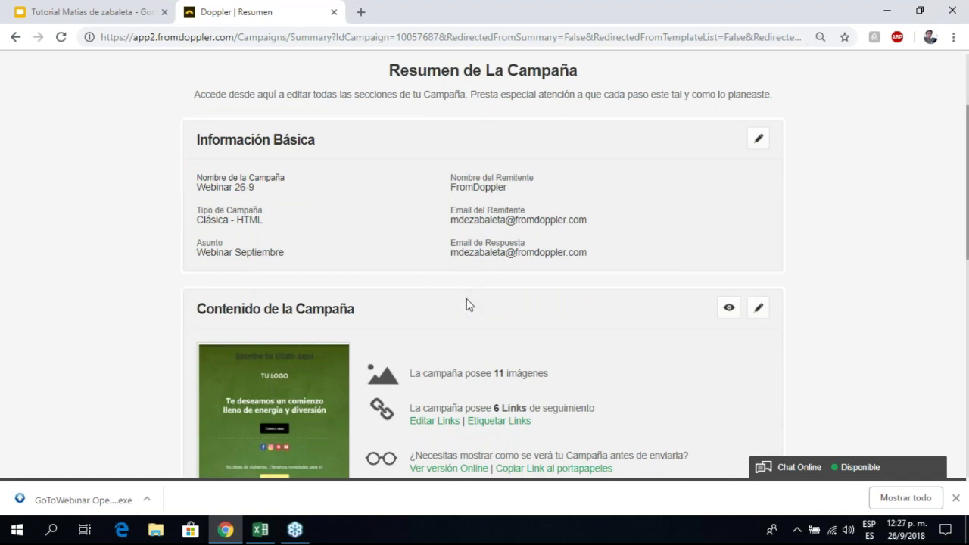
scroll(463, 299, down, 5)
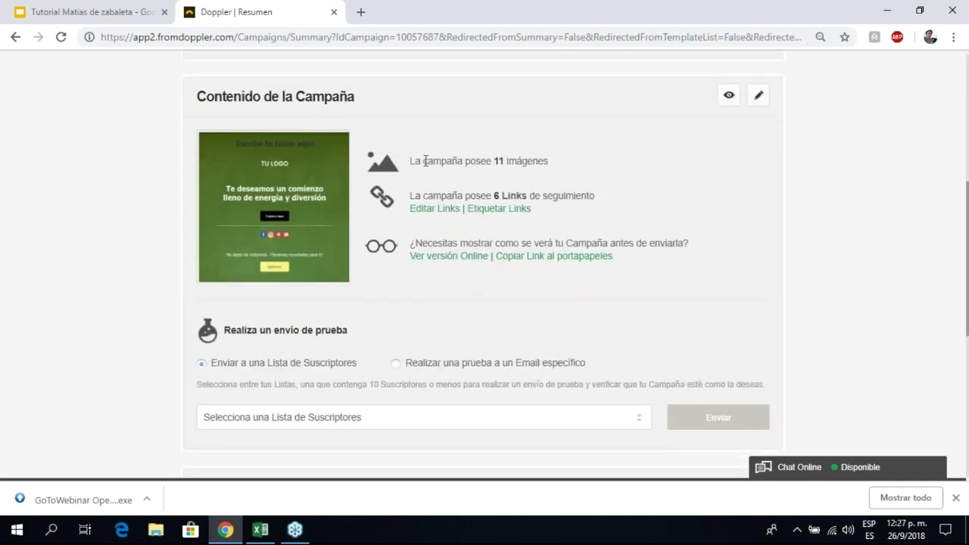
drag(429, 160, 517, 179)
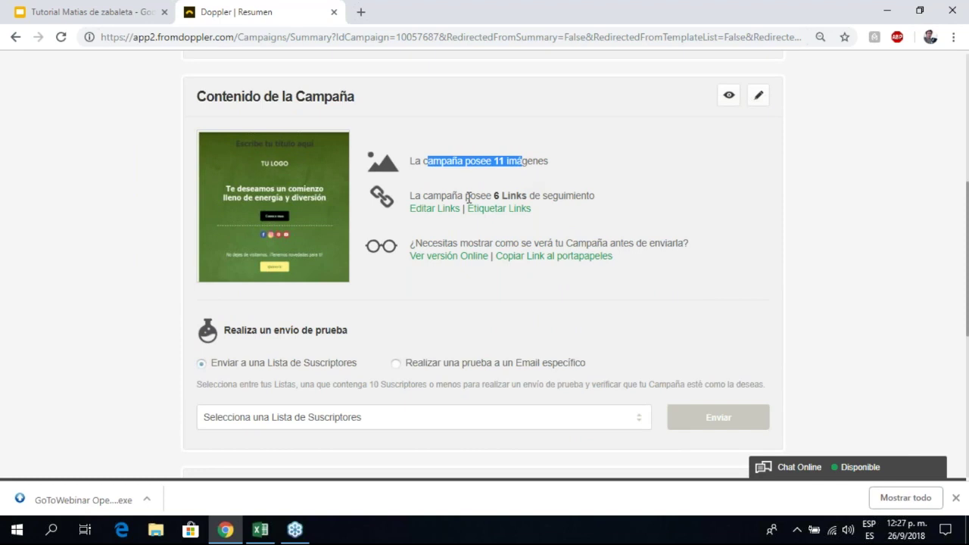
drag(456, 195, 586, 206)
click(736, 219)
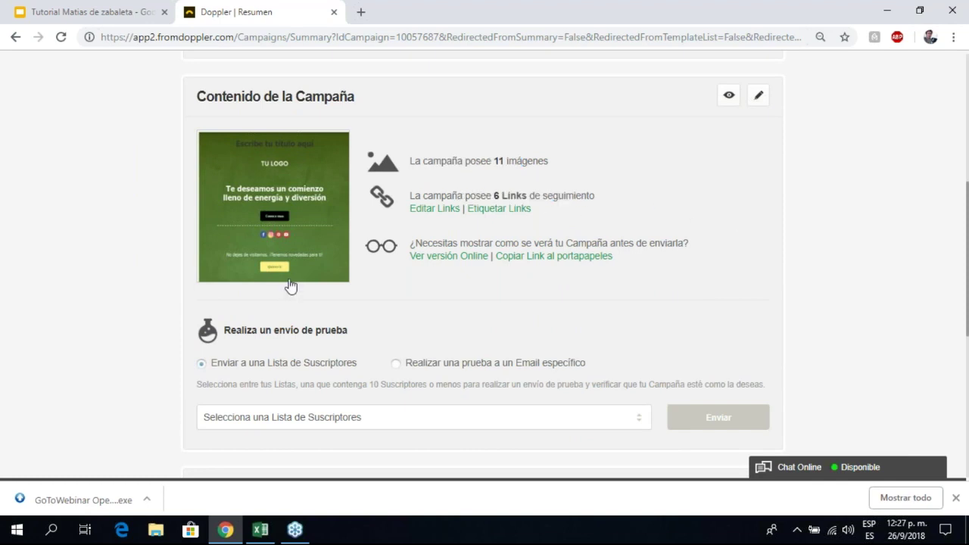
mouse_move(277, 210)
scroll(504, 219, up, 5)
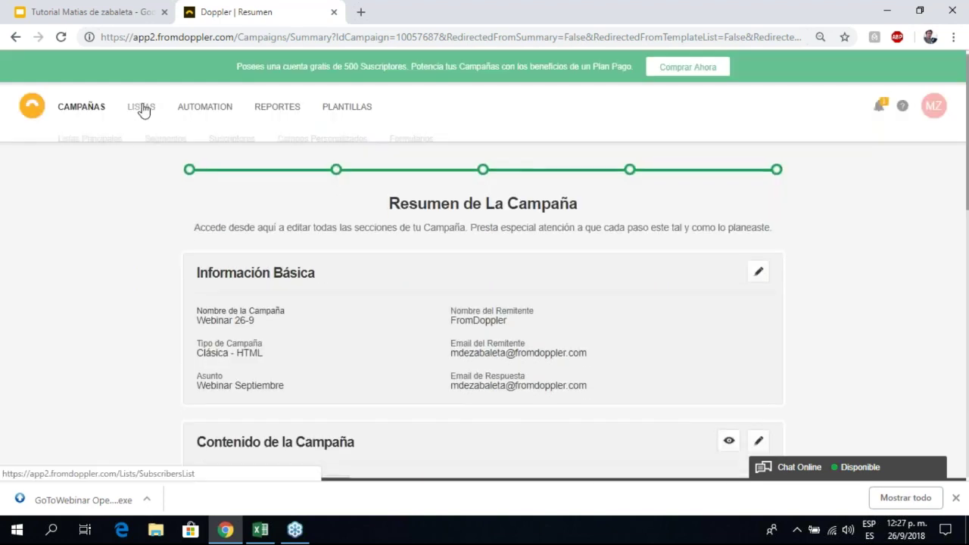
Step: Open Segmentos in a new tab and start Crear Segmento, then return to the summary's Contenido section
mouse_move(152, 111)
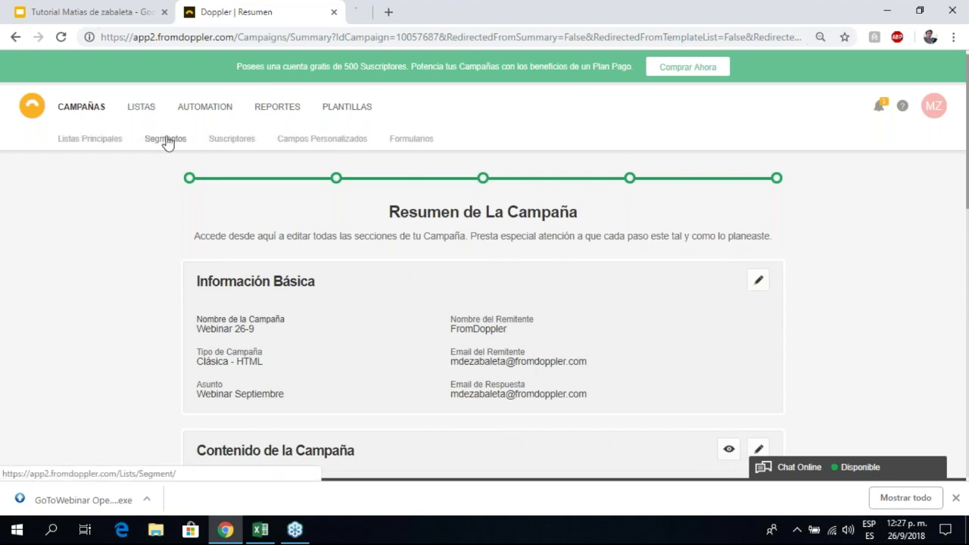
click(436, 11)
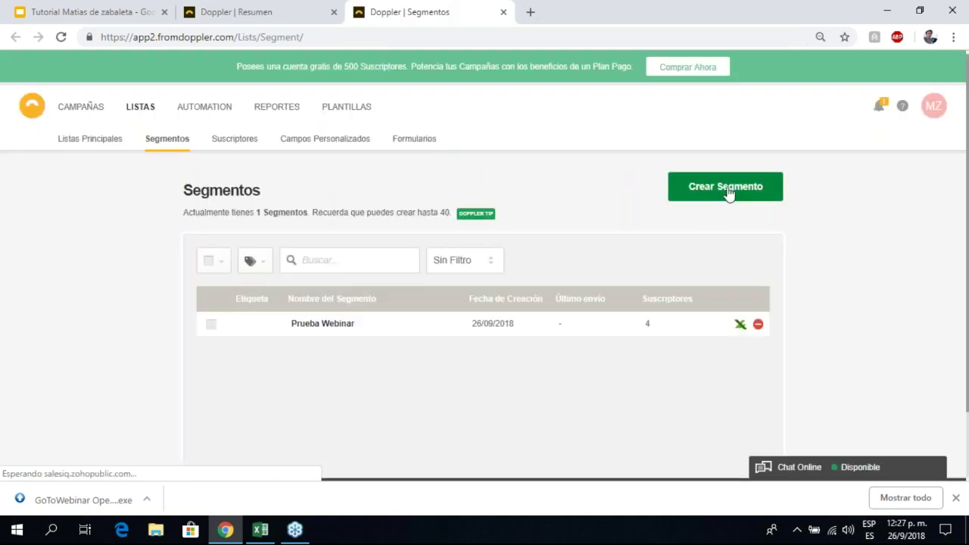
click(729, 189)
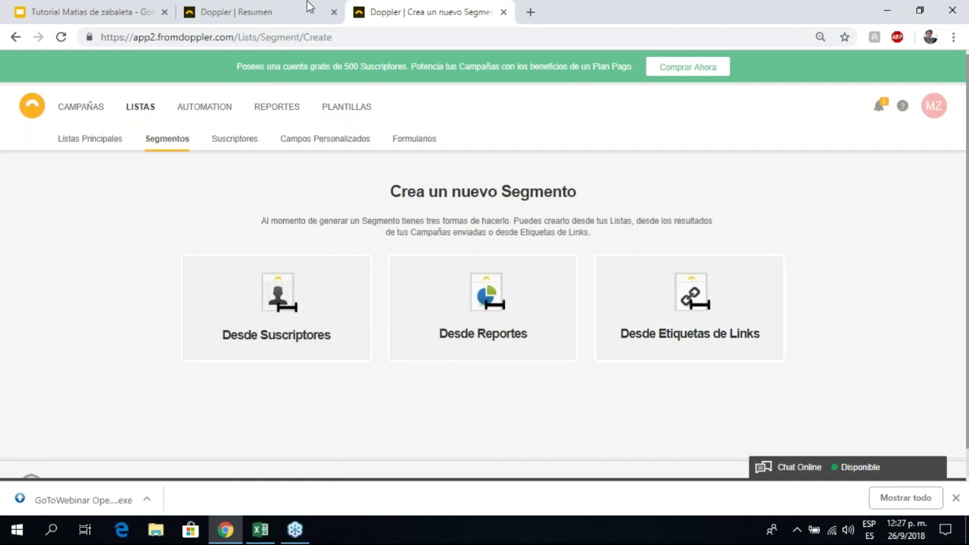
click(281, 9)
scroll(725, 335, down, 5)
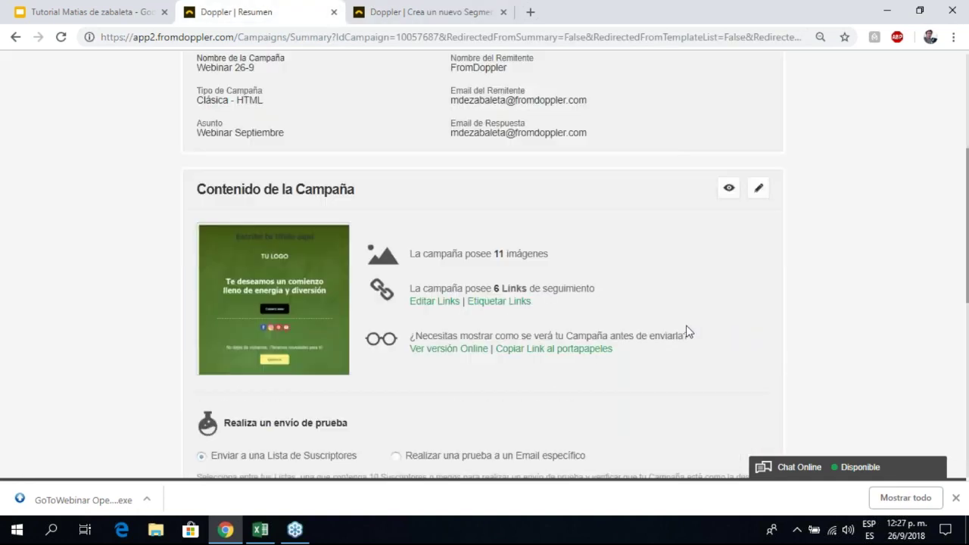
Step: Create a Facebook tag and apply it to the facebook.com link in Etiquetar Links
click(512, 208)
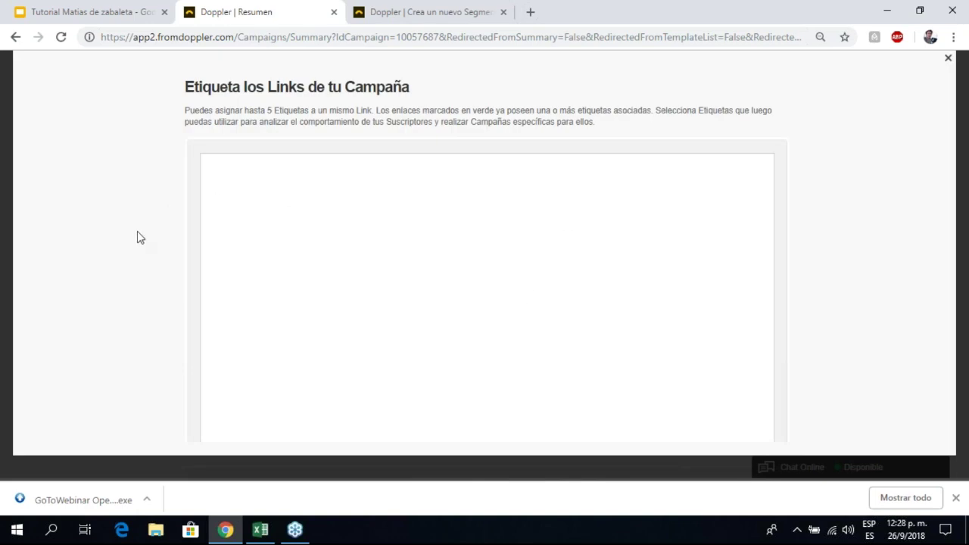
scroll(270, 258, down, 3)
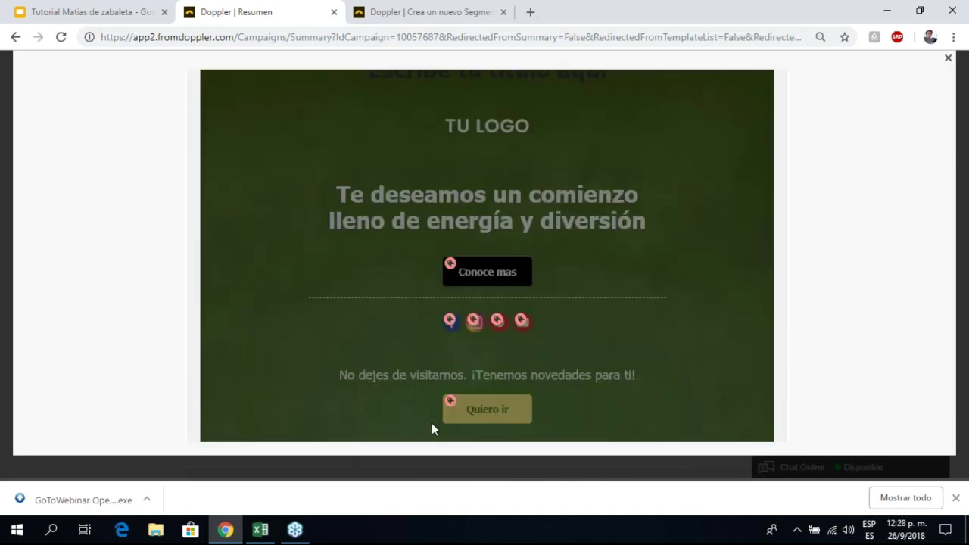
click(449, 321)
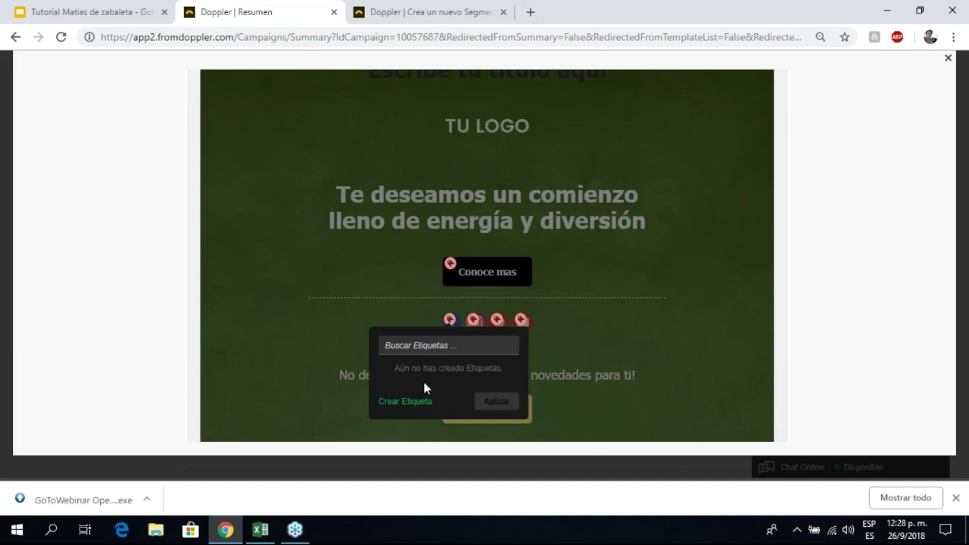
click(403, 401)
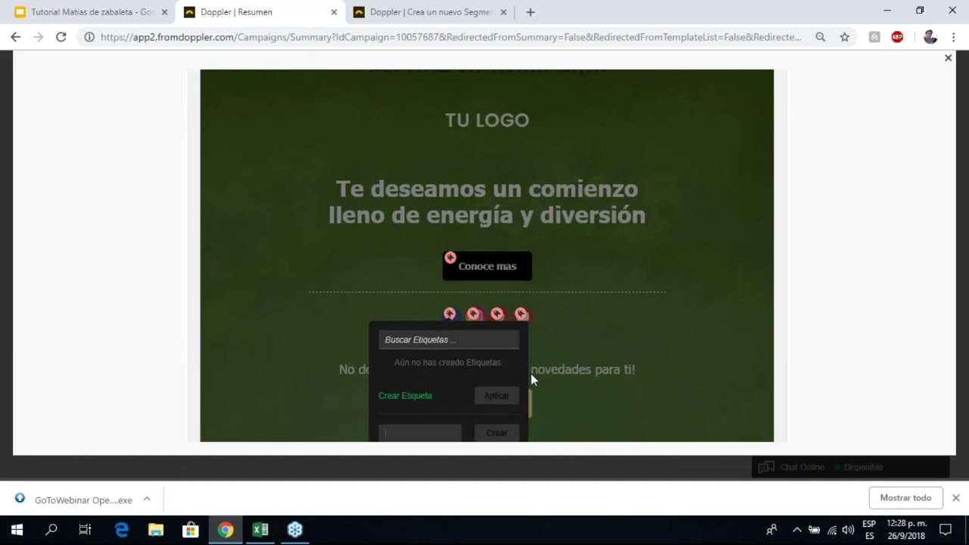
text(Faci)
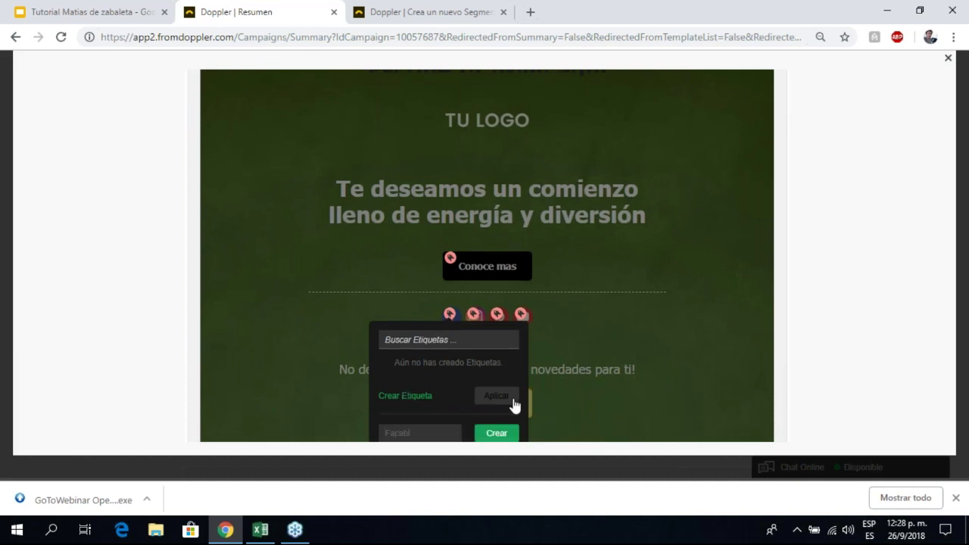
text(book)
click(493, 433)
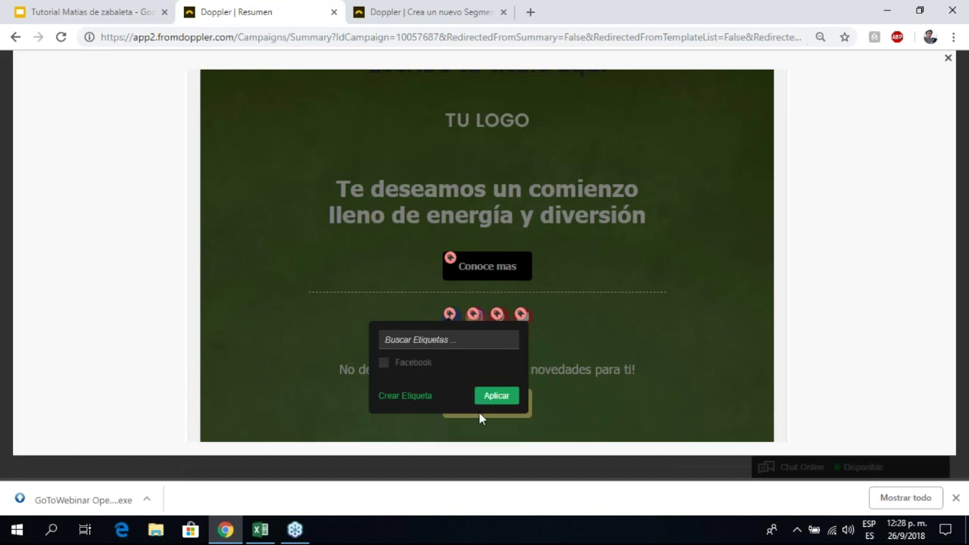
click(386, 365)
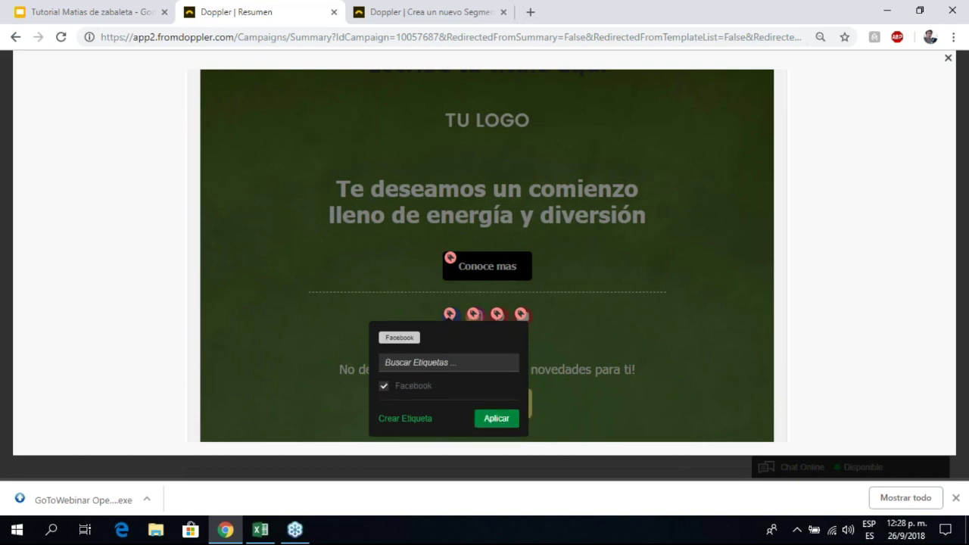
click(495, 418)
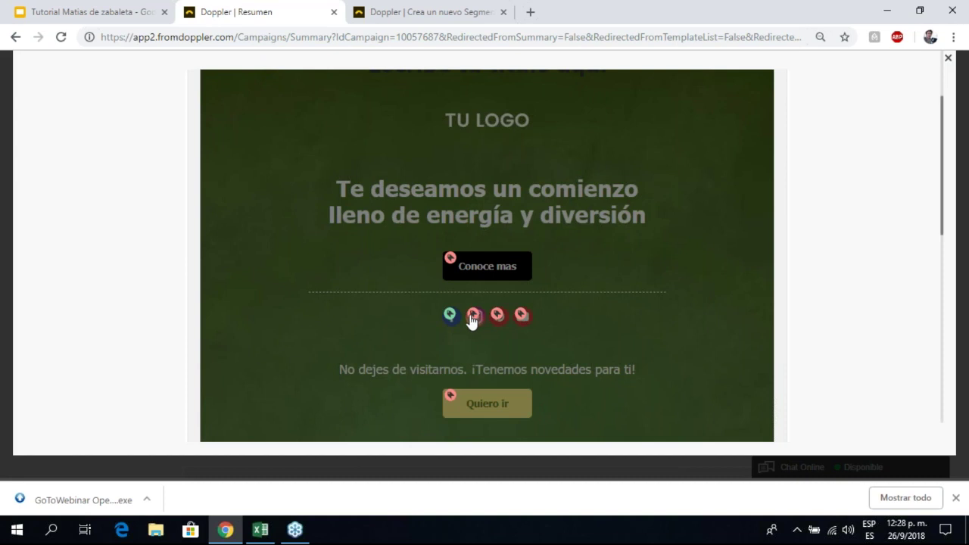
Step: Create an 'Instagram' tag for the instagram.com link and save the link tags
click(472, 317)
click(412, 394)
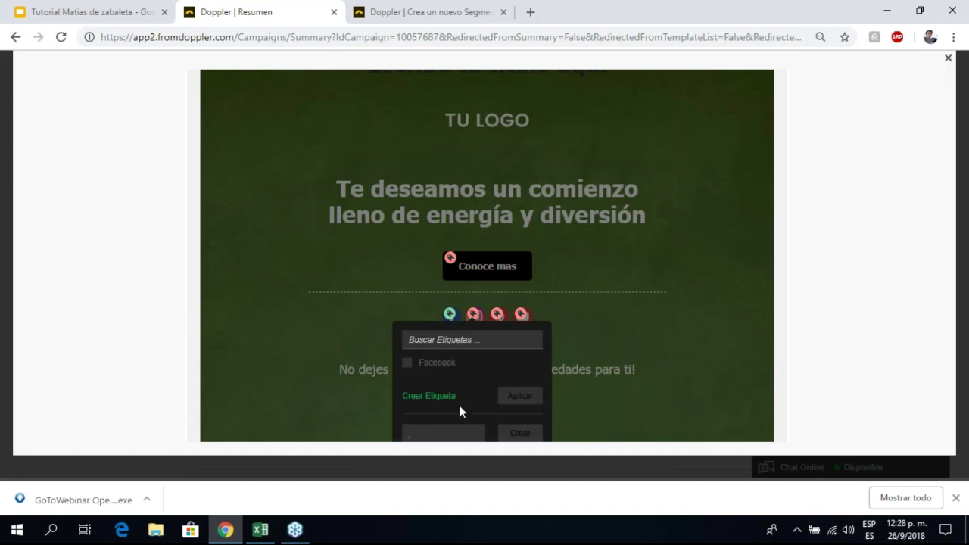
text(Inst)
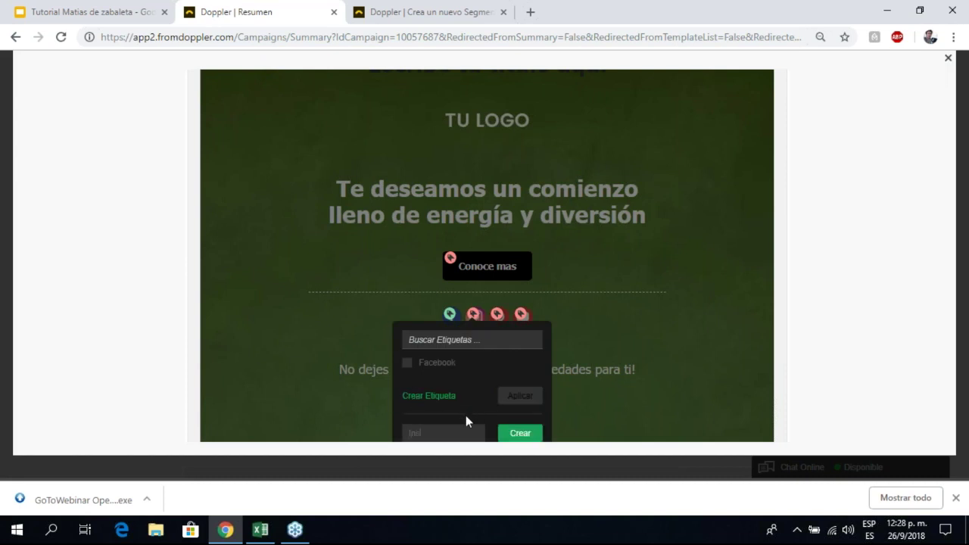
text(agram)
click(514, 434)
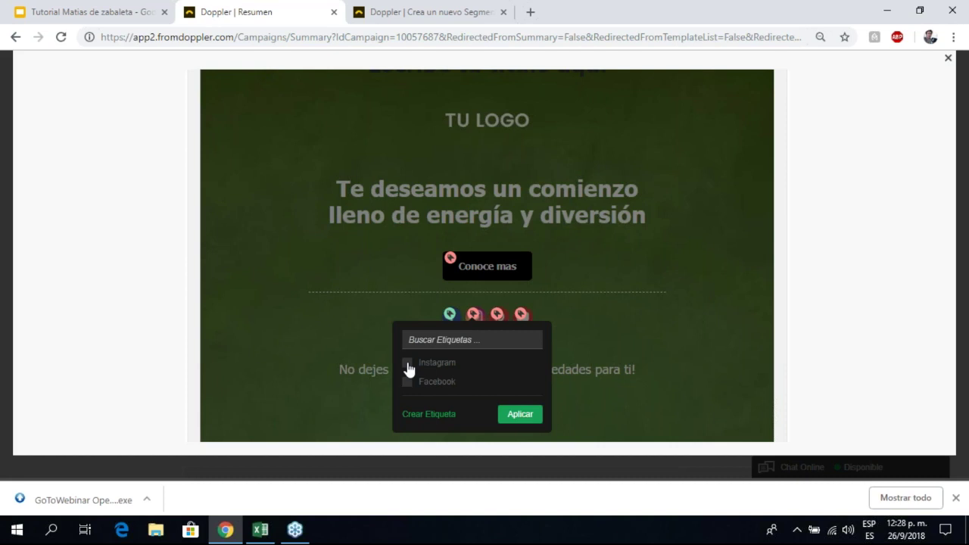
click(407, 364)
click(520, 438)
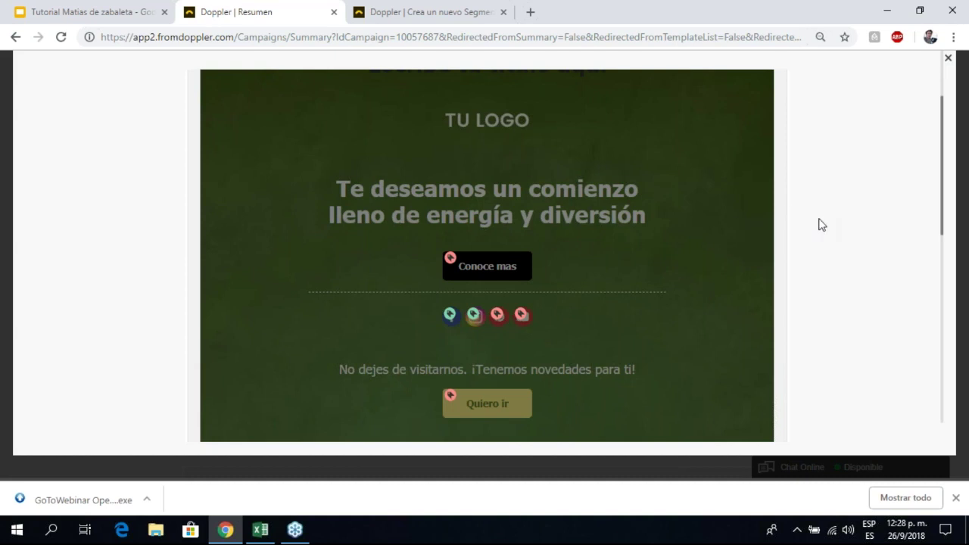
scroll(821, 225, down, 7)
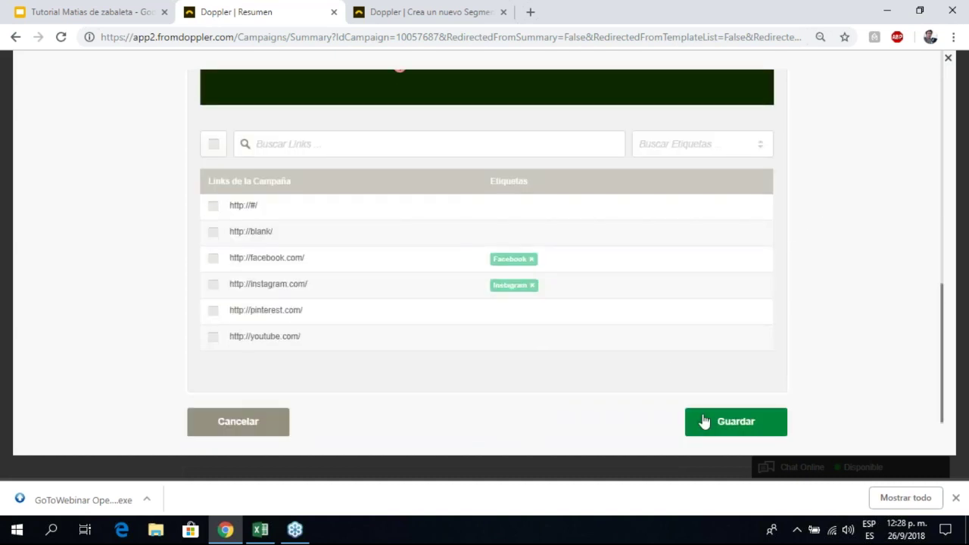
click(707, 419)
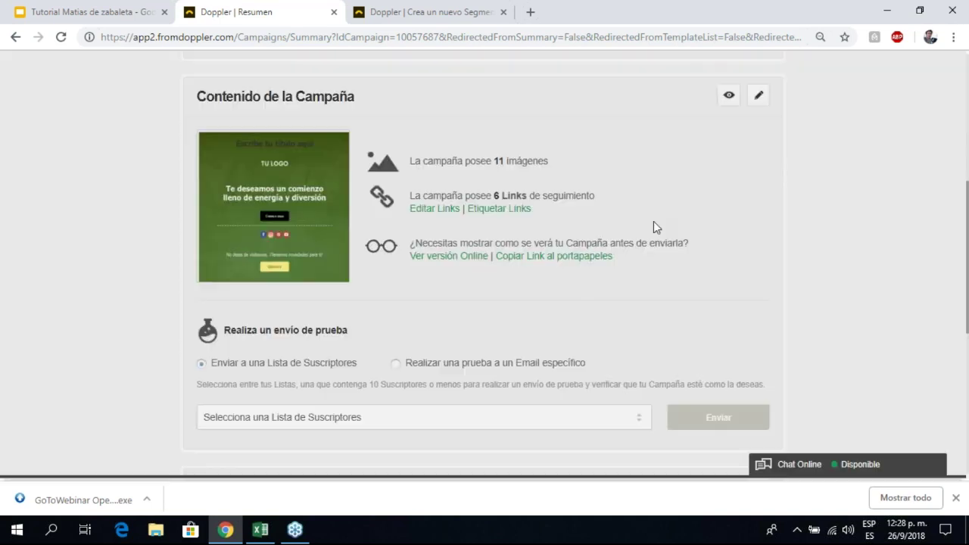
Step: Highlight the 6 tracked-links count, check the new-segment tab, and return to the summary
drag(492, 196, 559, 195)
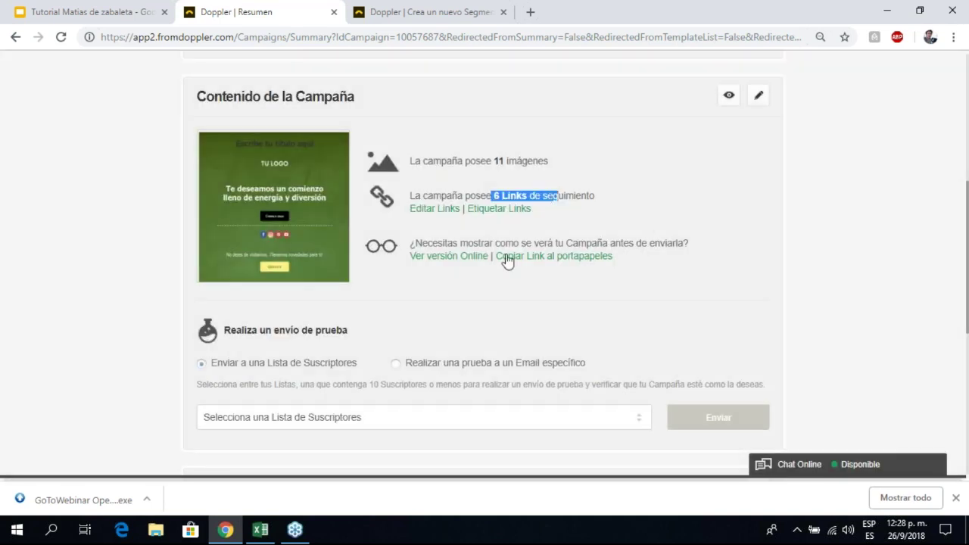
click(464, 9)
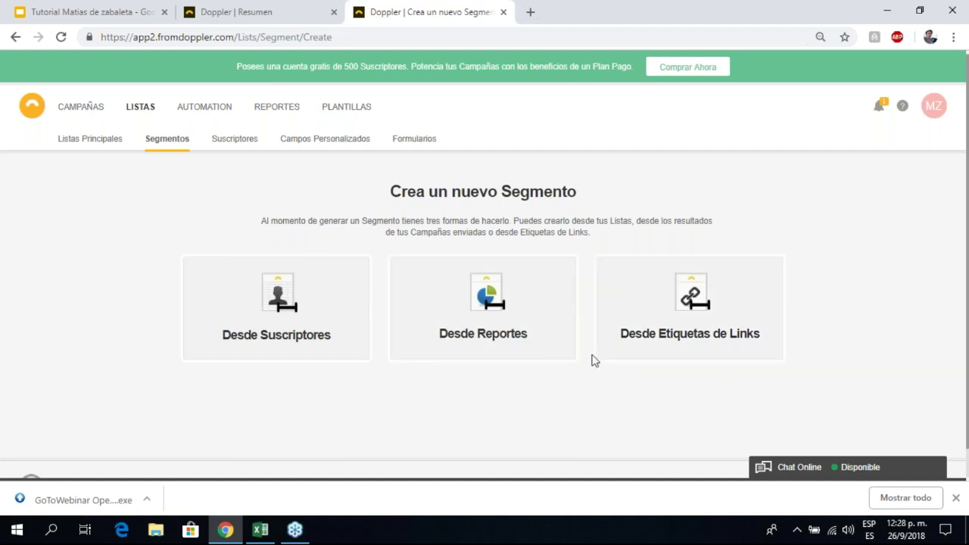
click(295, 8)
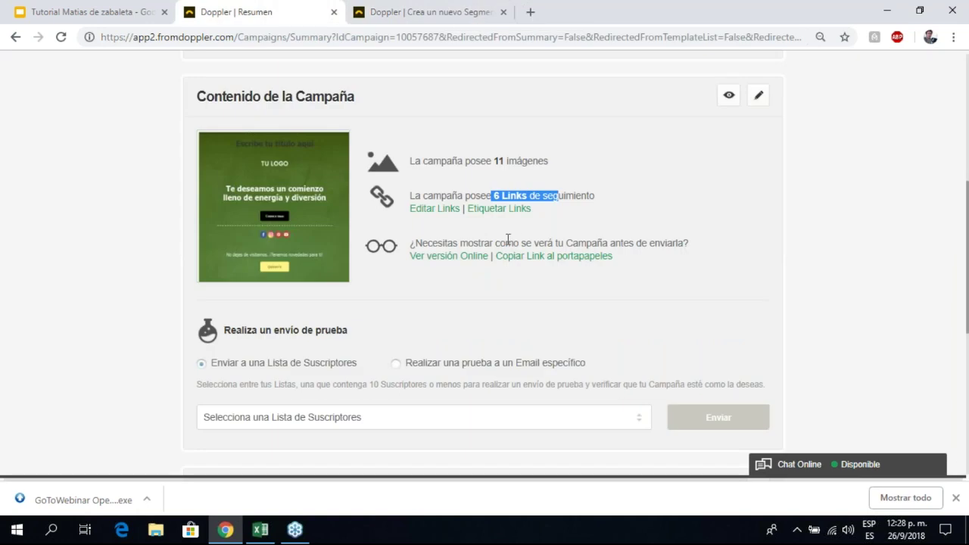
Step: Switch the test send from a subscriber list to 'Realizar una prueba a un Email específico'
scroll(484, 234, down, 3)
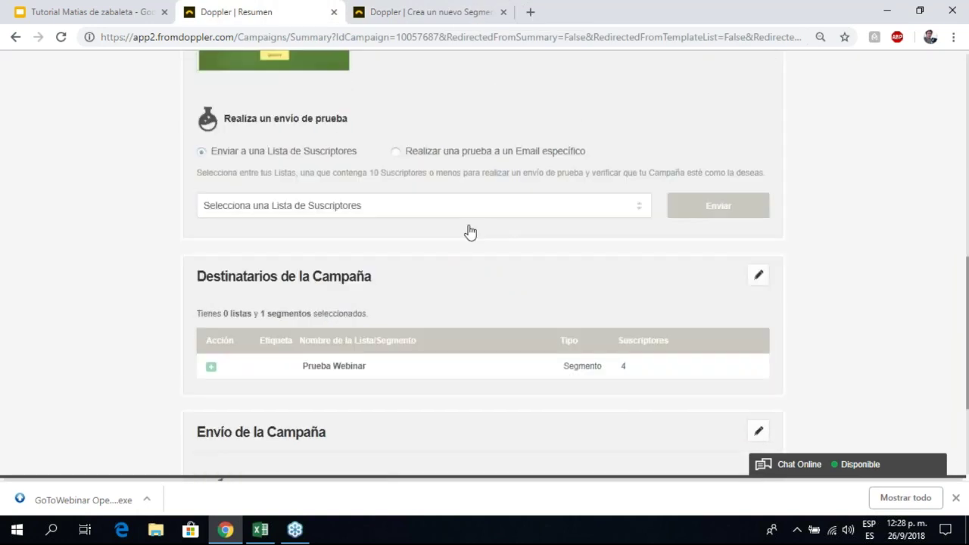
scroll(469, 231, up, 3)
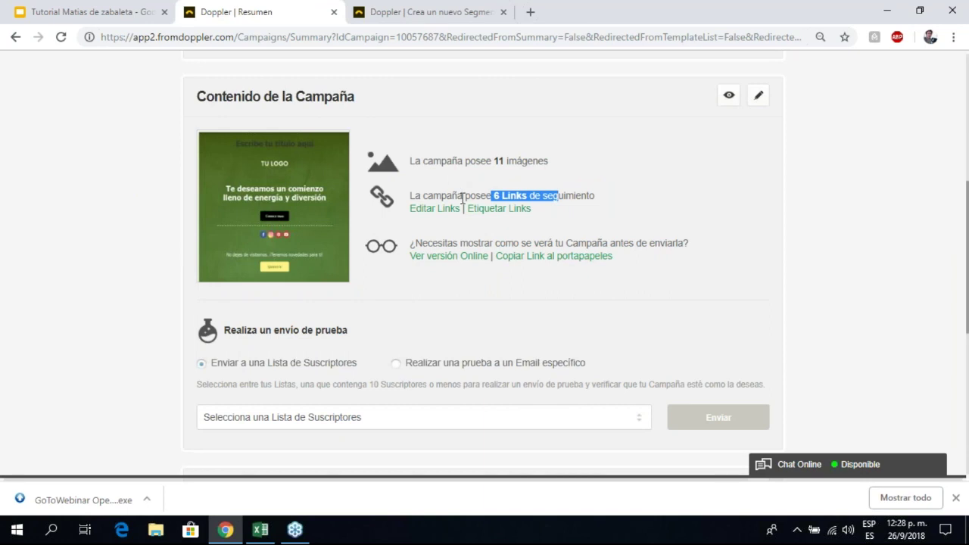
scroll(458, 210, down, 3)
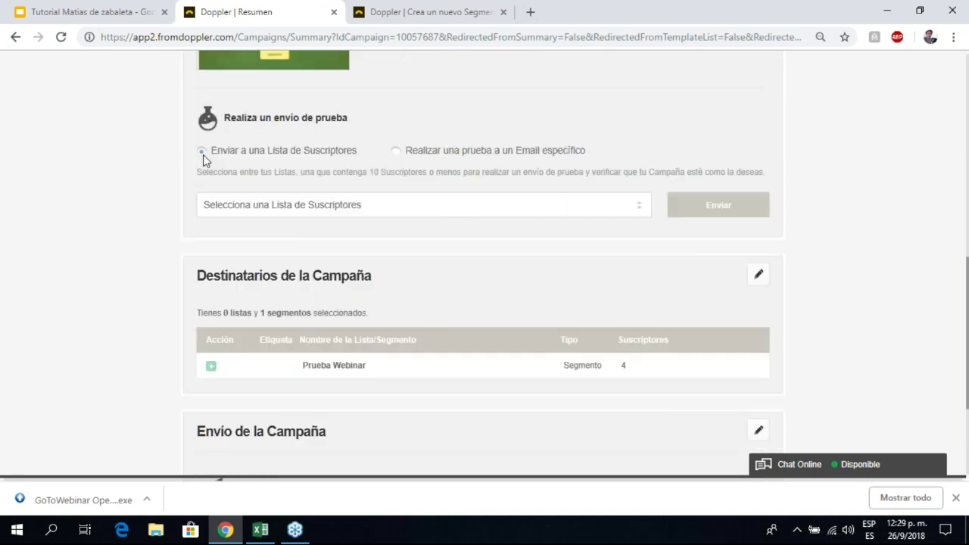
click(270, 207)
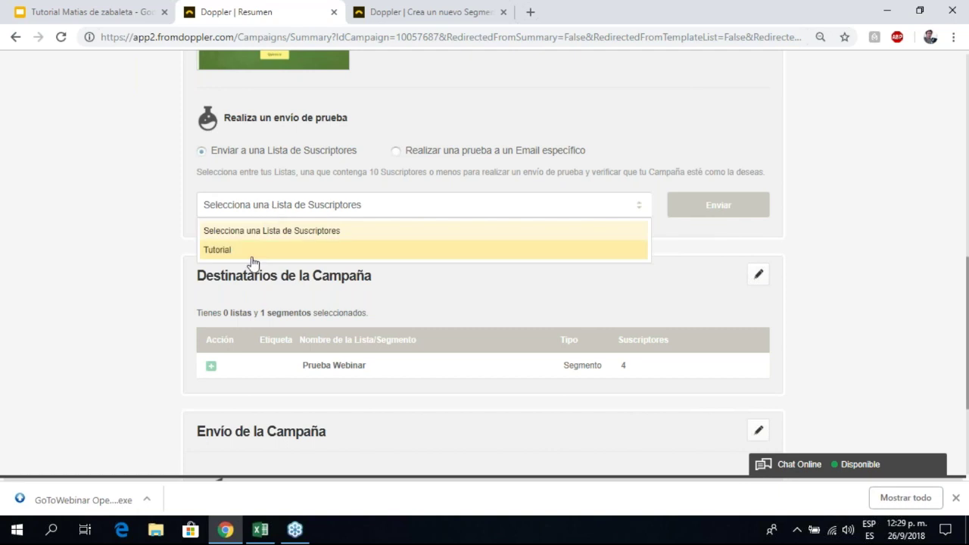
click(393, 147)
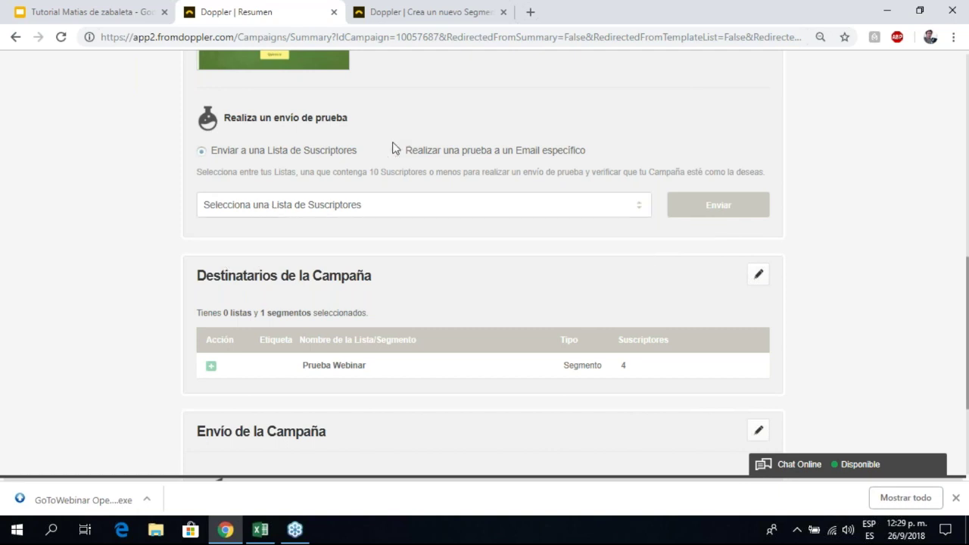
click(395, 151)
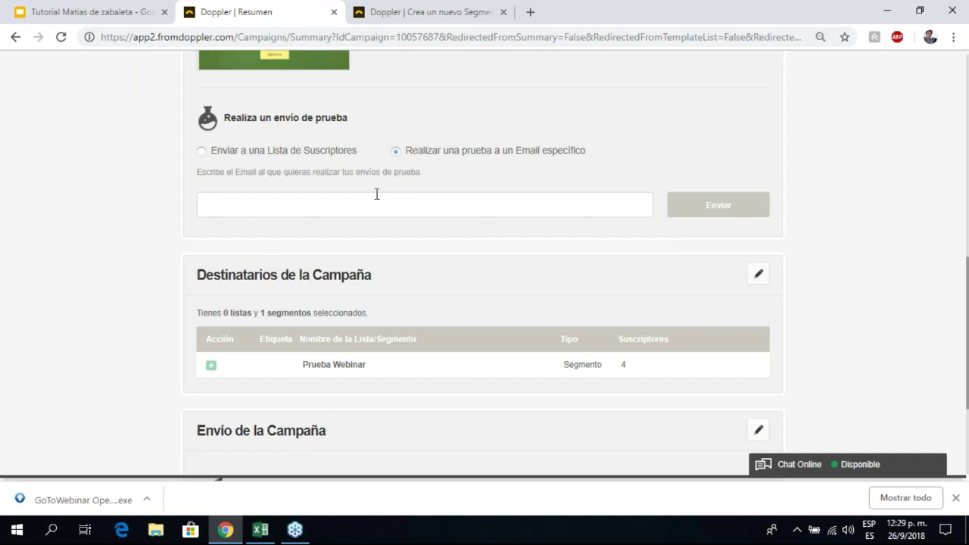
click(356, 199)
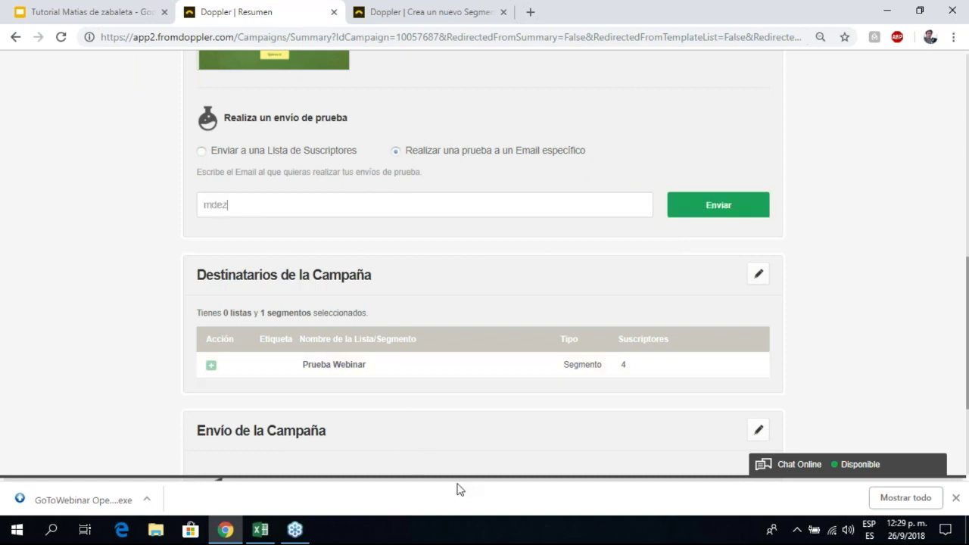
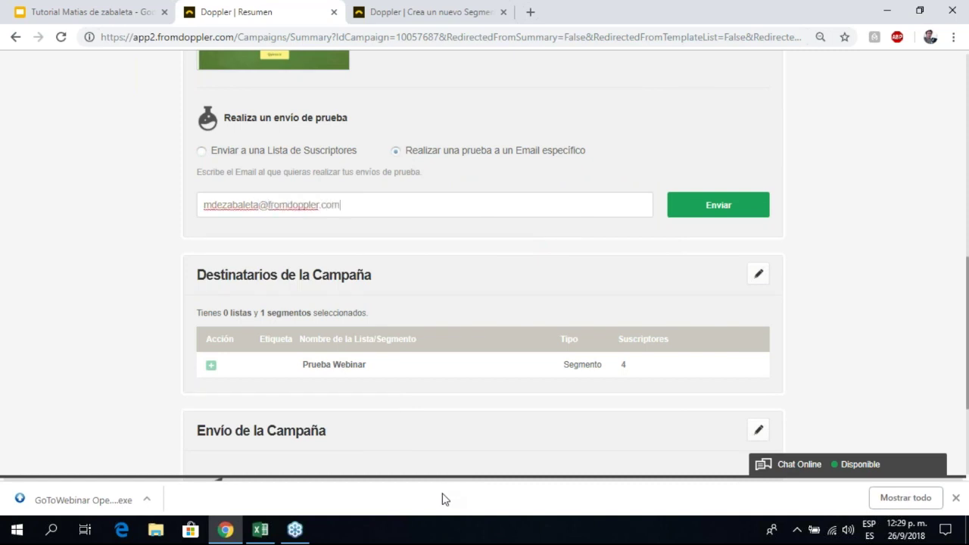
click(700, 215)
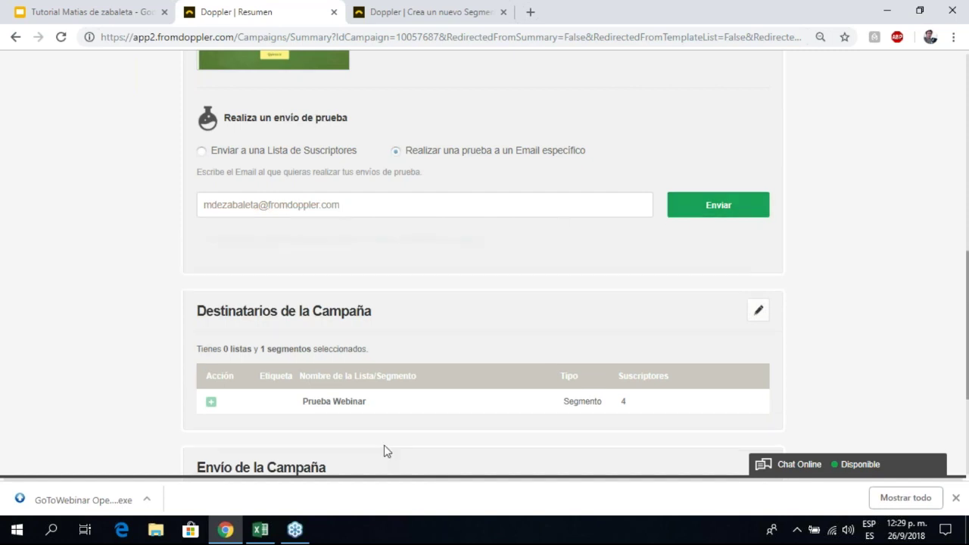
scroll(316, 276, down, 3)
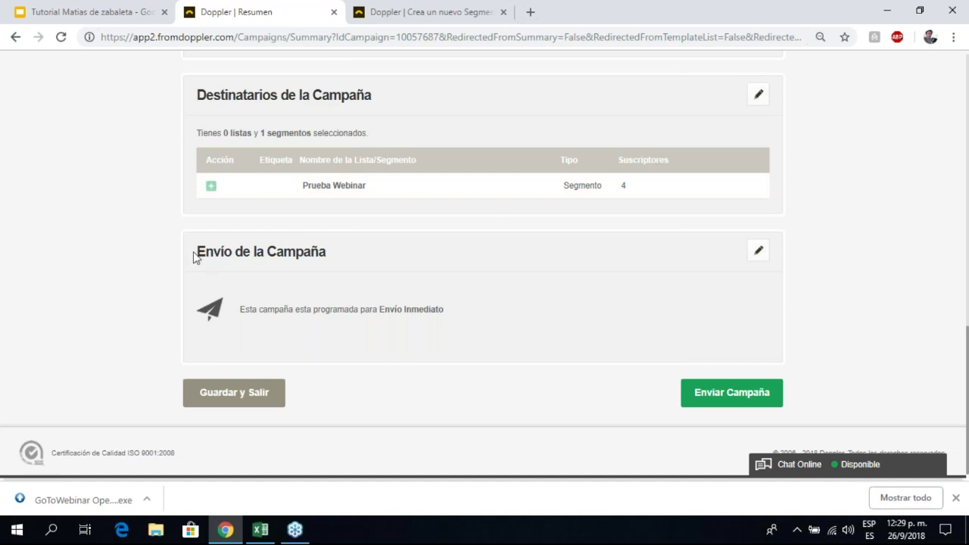
drag(379, 318, 416, 296)
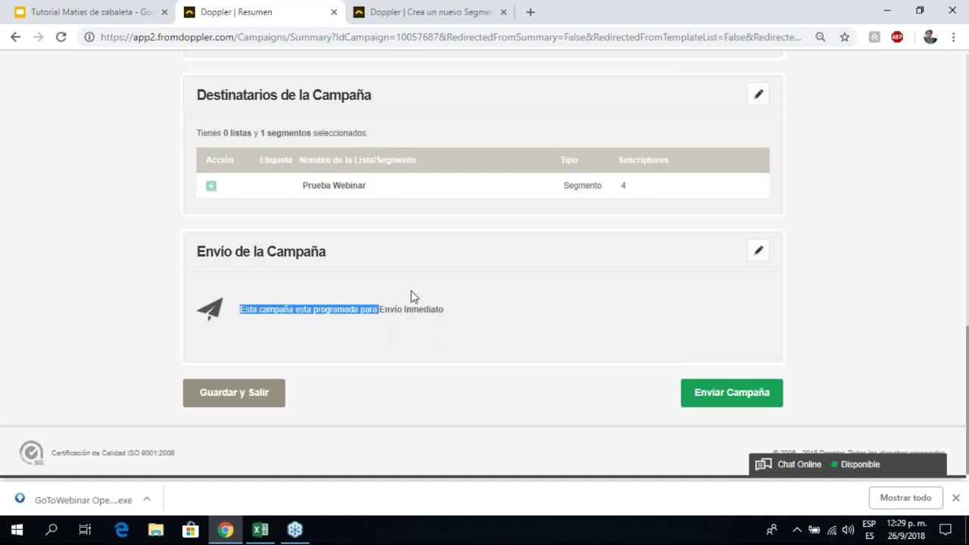
Step: Try sending the campaign, then review the missing-information form's Dirección field and explanation
click(705, 394)
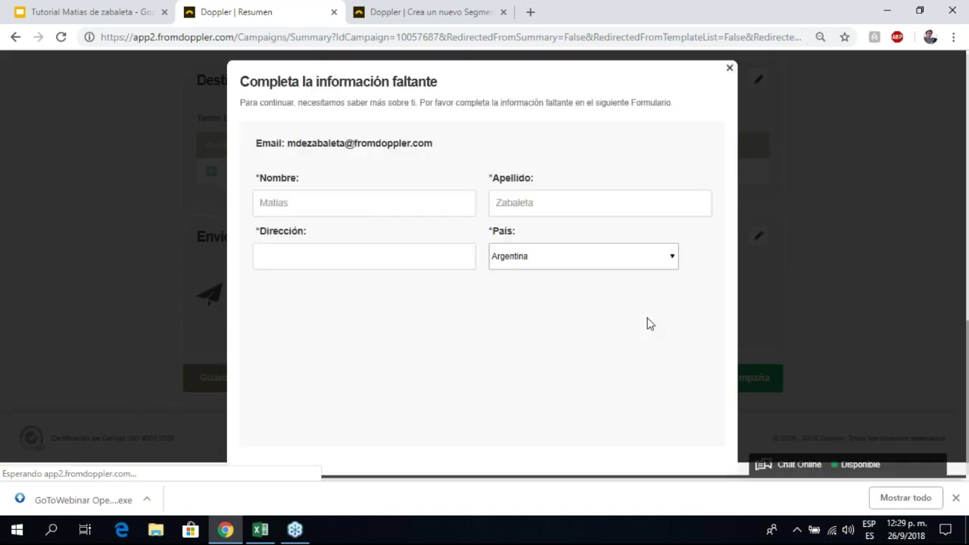
scroll(690, 209, down, 1)
scroll(316, 169, down, 2)
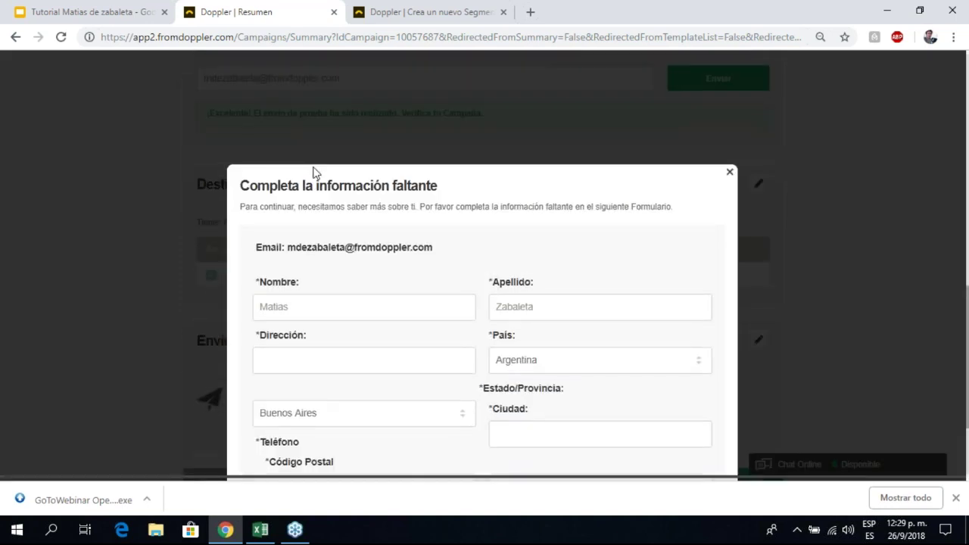
click(380, 230)
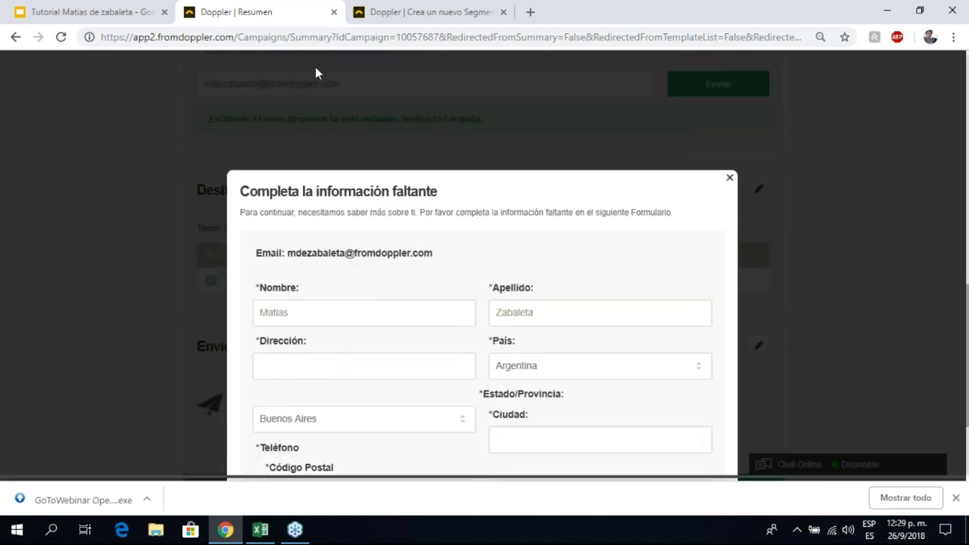
scroll(340, 212, down, 1)
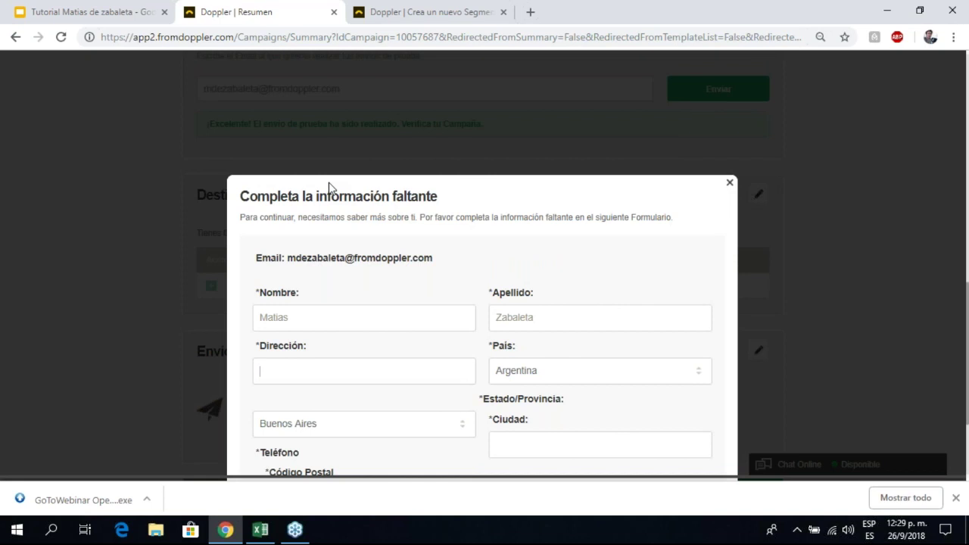
scroll(325, 204, down, 2)
drag(277, 182, 324, 71)
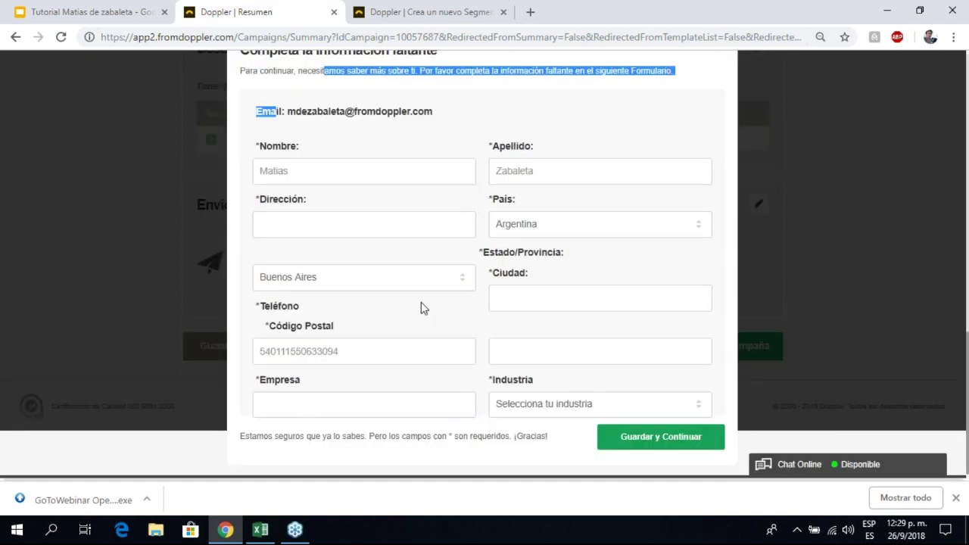
Step: Attempt to save the incomplete account details form, then close it unsaved
scroll(423, 308, up, 3)
scroll(729, 199, down, 1)
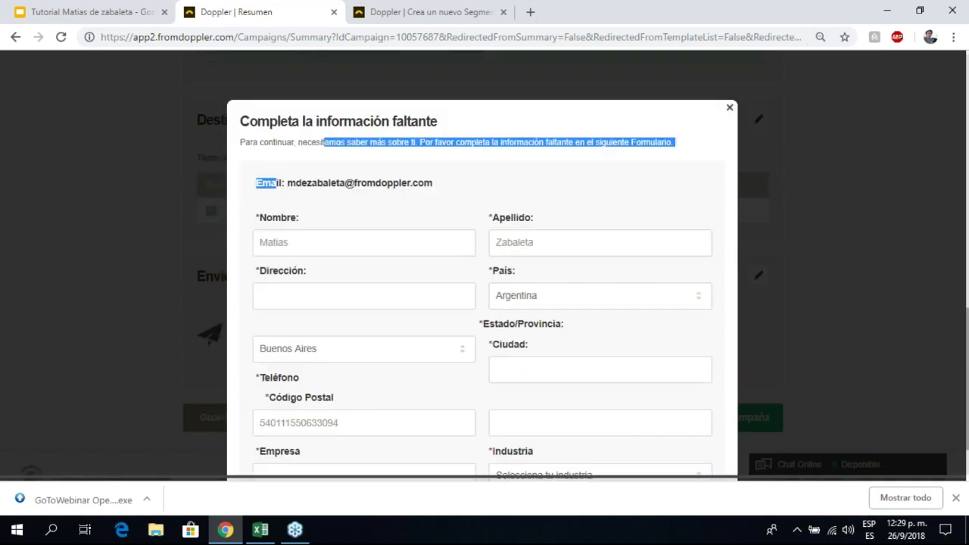
scroll(485, 303, down, 1)
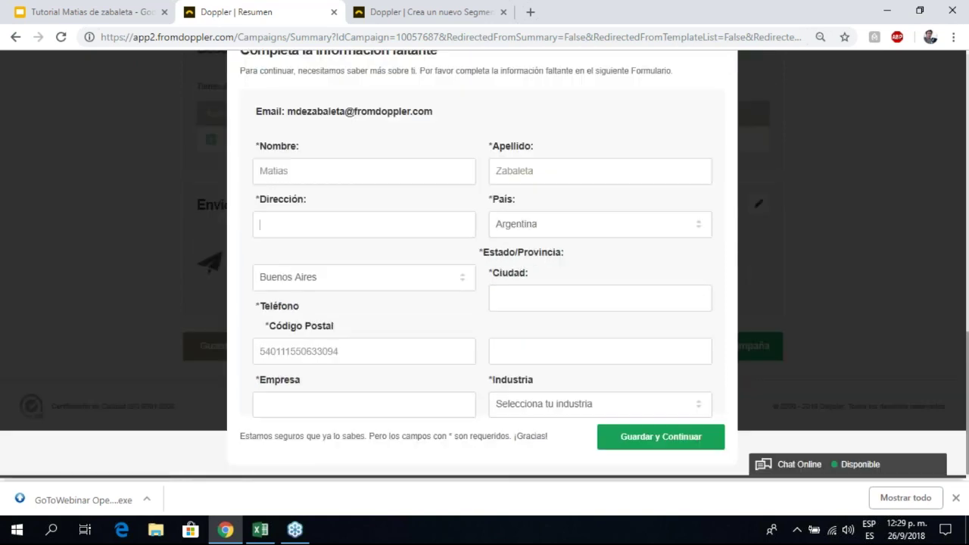
click(632, 445)
scroll(632, 333, up, 3)
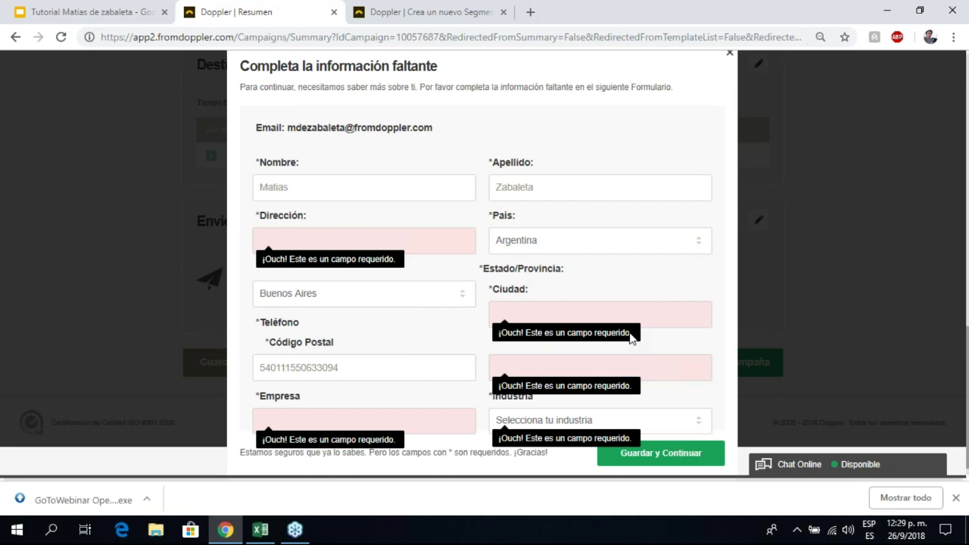
click(729, 186)
scroll(488, 220, down, 1)
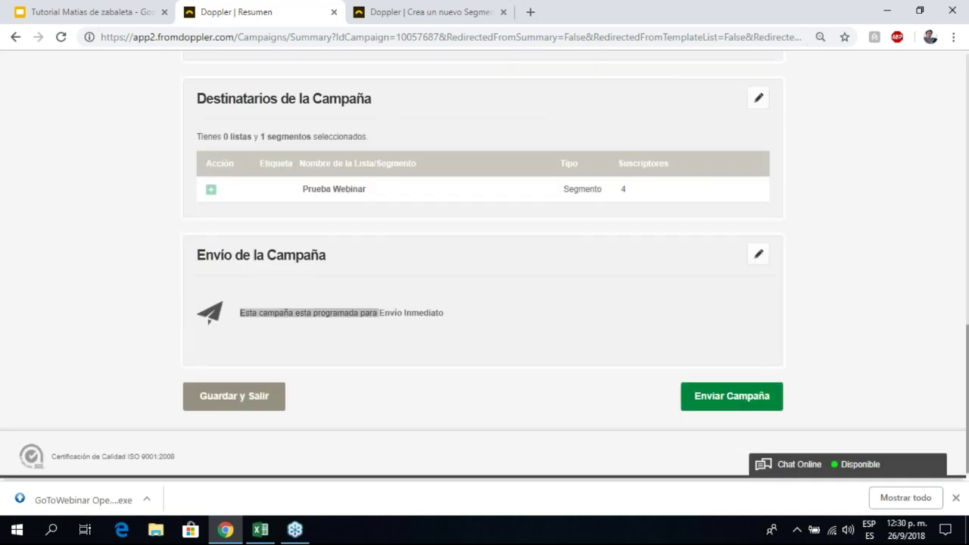
scroll(682, 389, up, 15)
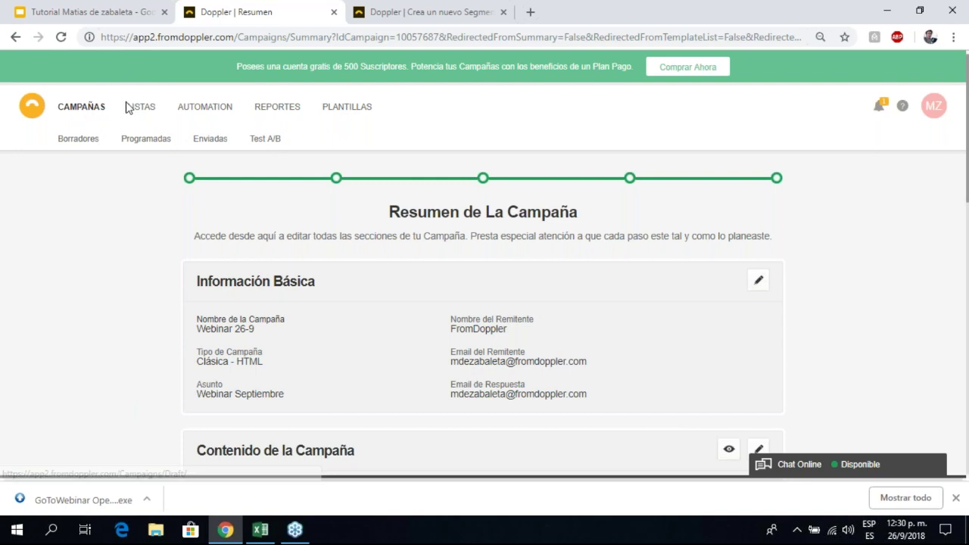
Step: Review the summary (subject Webinar Septiembre, Clásica HTML, 11 images, 6 tracked links), then open Automation
mouse_move(139, 115)
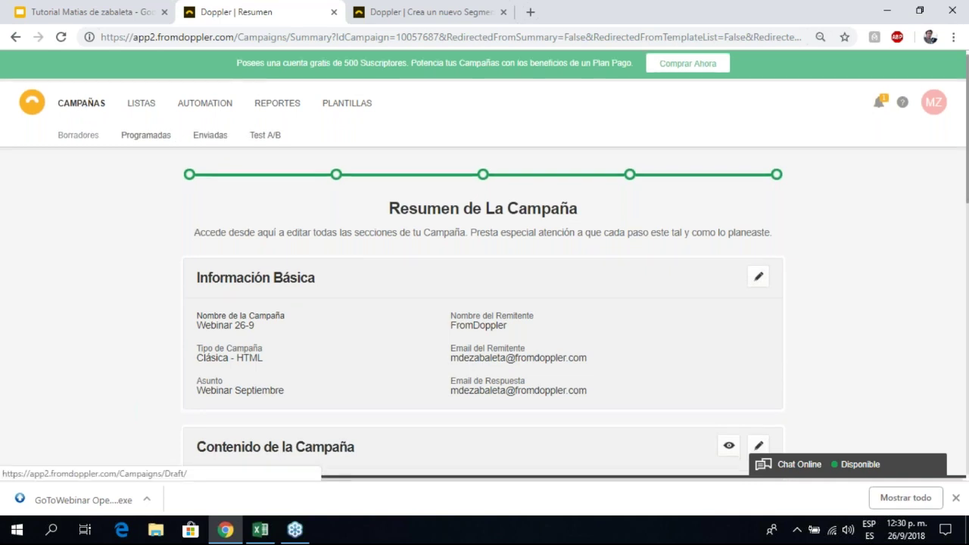
scroll(75, 152, down, 10)
scroll(65, 184, up, 10)
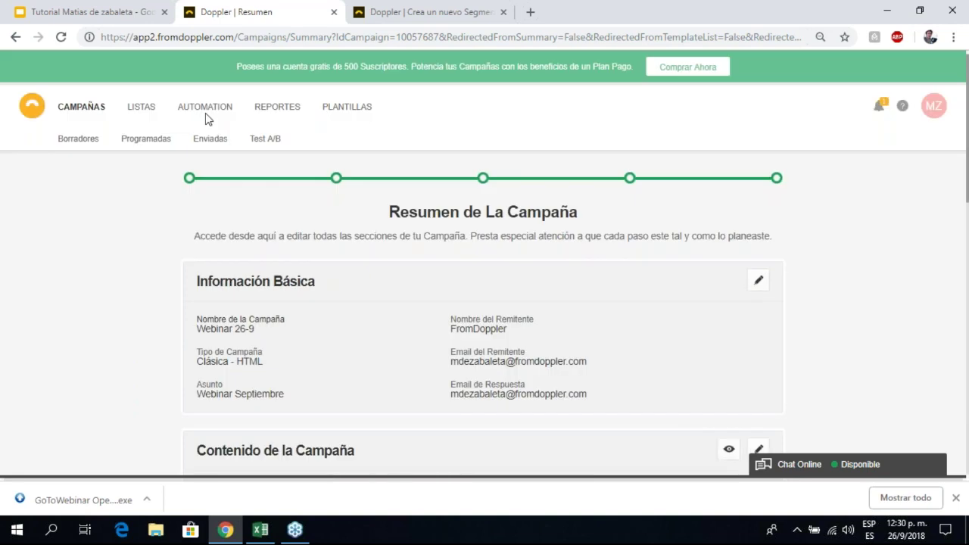
scroll(206, 119, down, 1)
scroll(147, 152, down, 4)
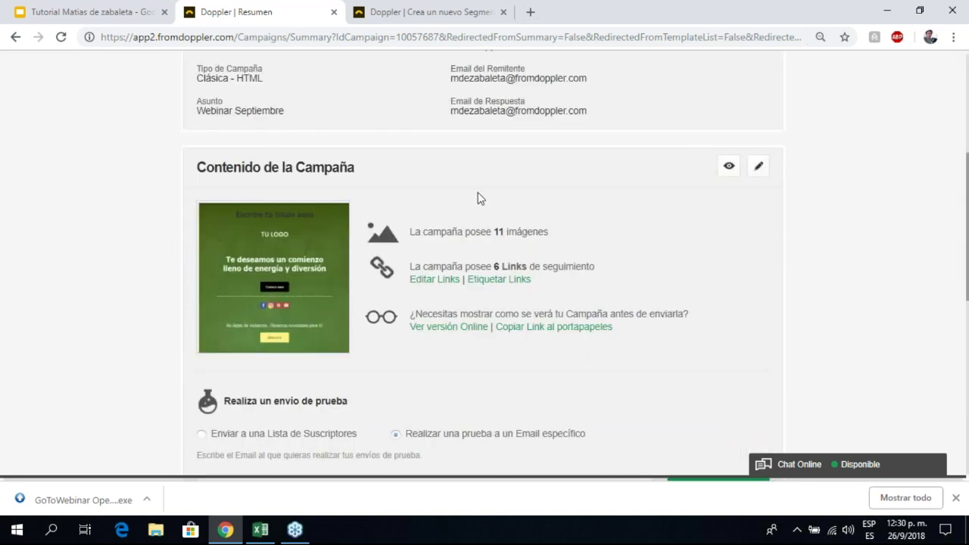
scroll(205, 195, up, 1)
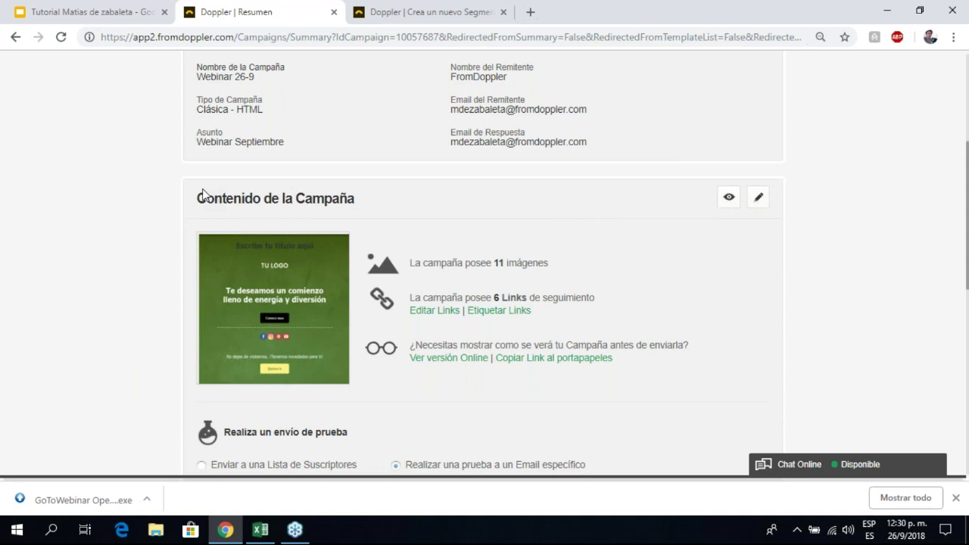
scroll(203, 194, up, 4)
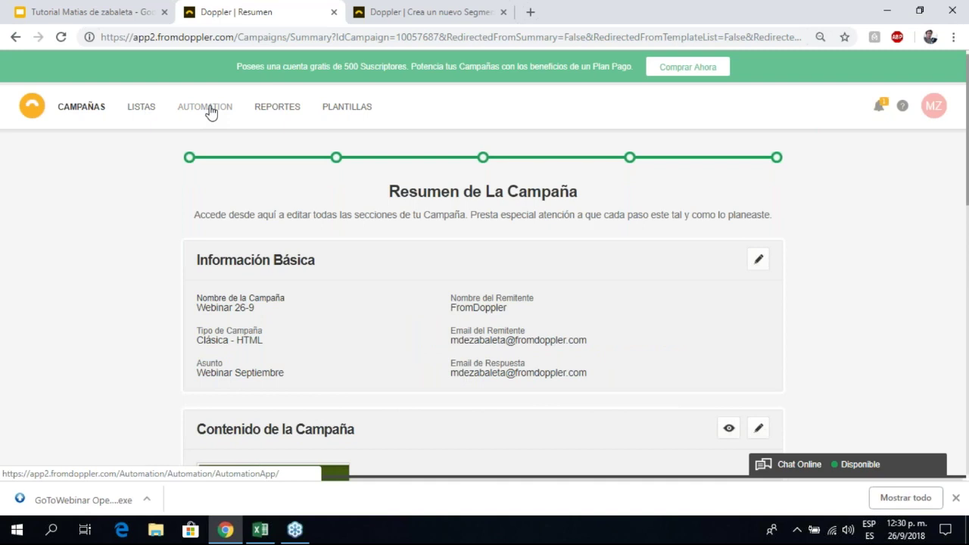
click(211, 112)
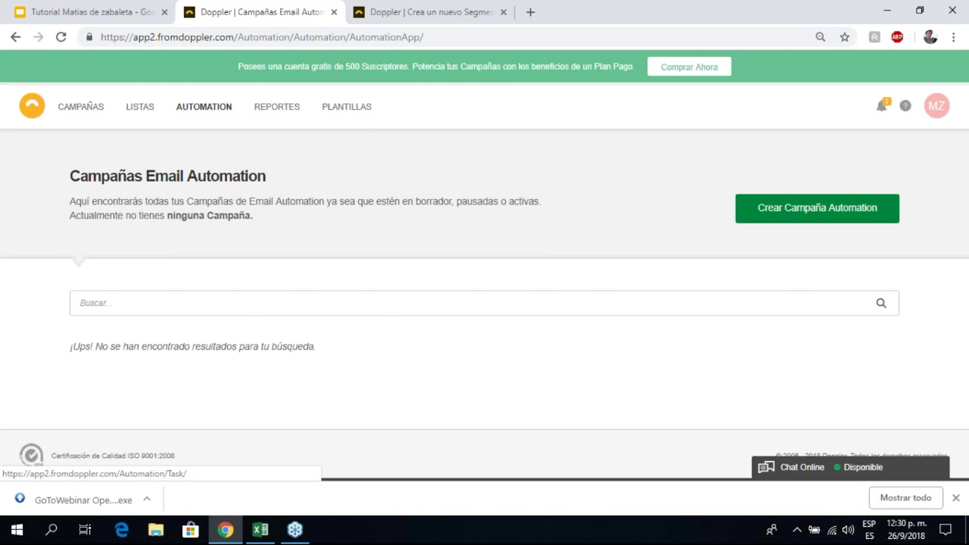
Step: Start Crear Campaña Automation and browse the type cards: Fechas Programadas, Suscripción a Listas, Envío de RSS
click(793, 224)
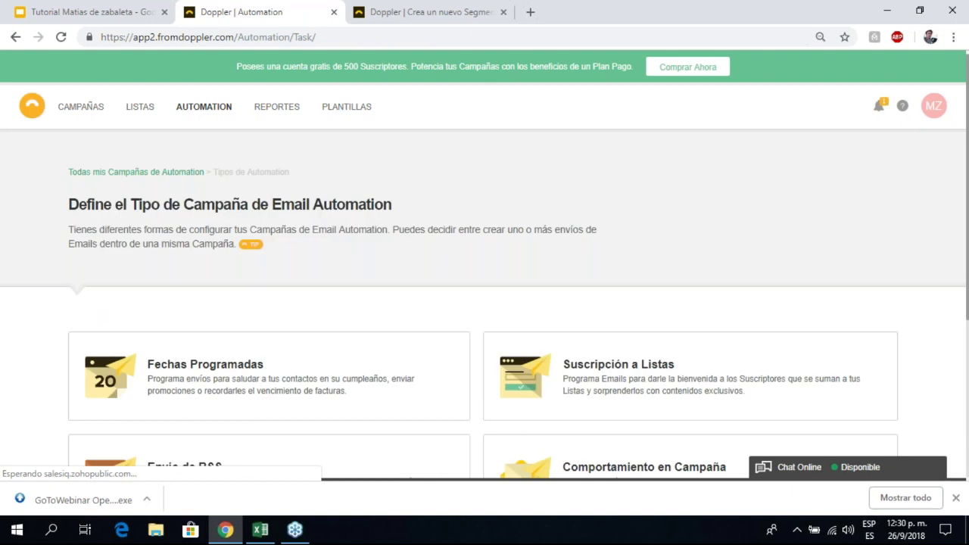
scroll(469, 206, down, 1)
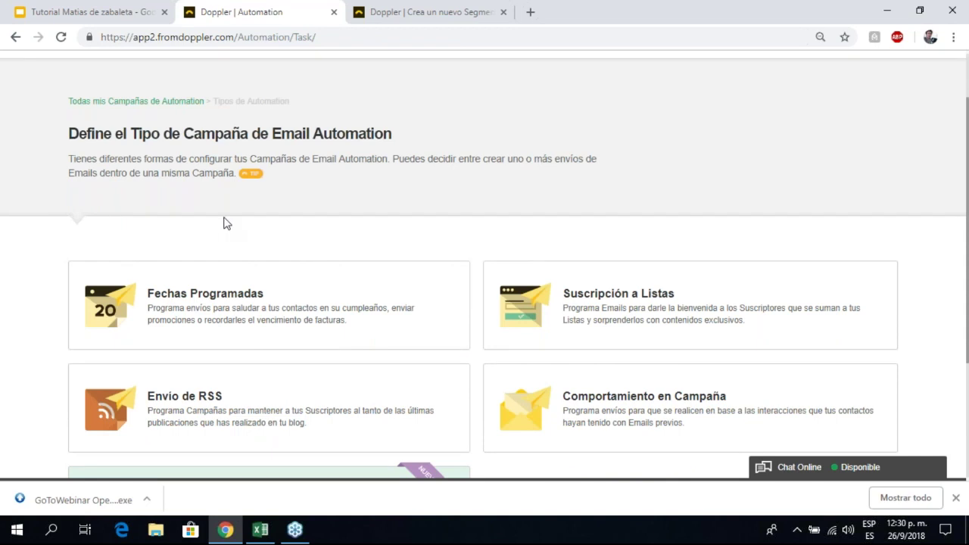
scroll(232, 216, down, 2)
scroll(479, 104, up, 2)
scroll(540, 93, down, 1)
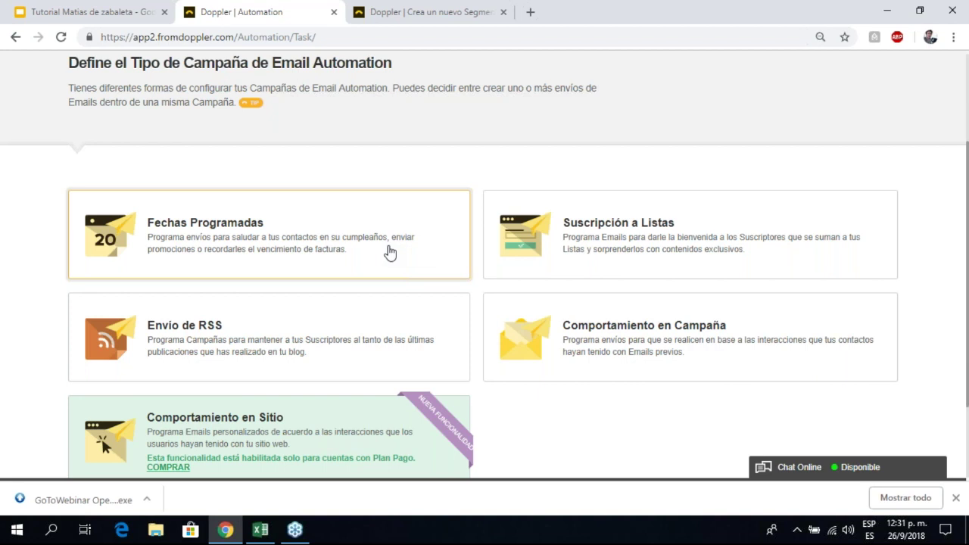
Step: In Lista Prueba, enter the header 'Cumpleaños' in G1 and the birthday 26/04 in G2
click(259, 530)
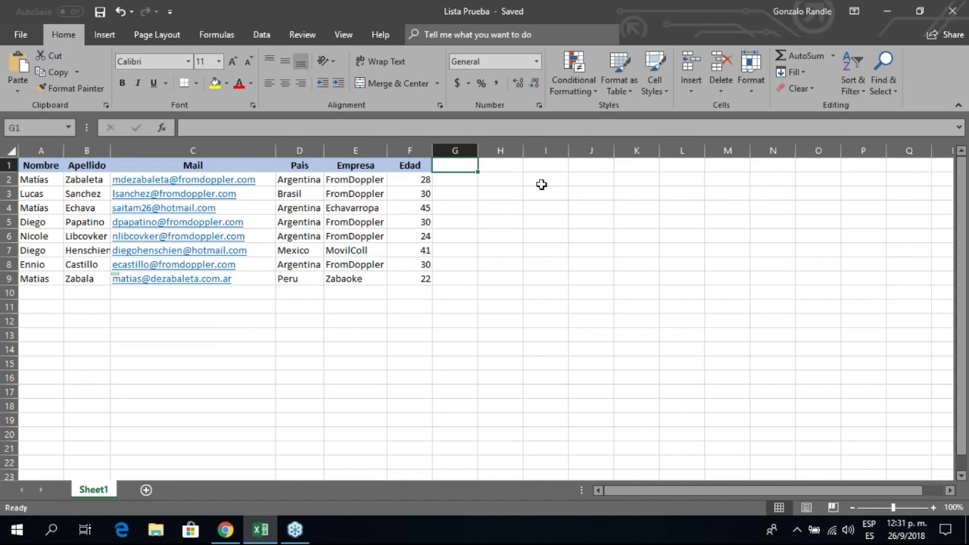
key(F2)
text(Cumpleaños)
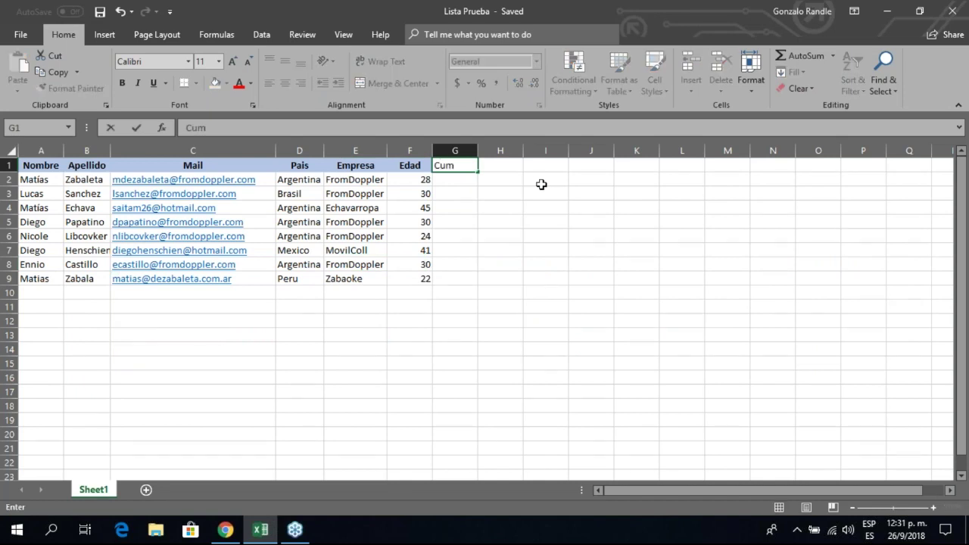
key(Return)
key(F2)
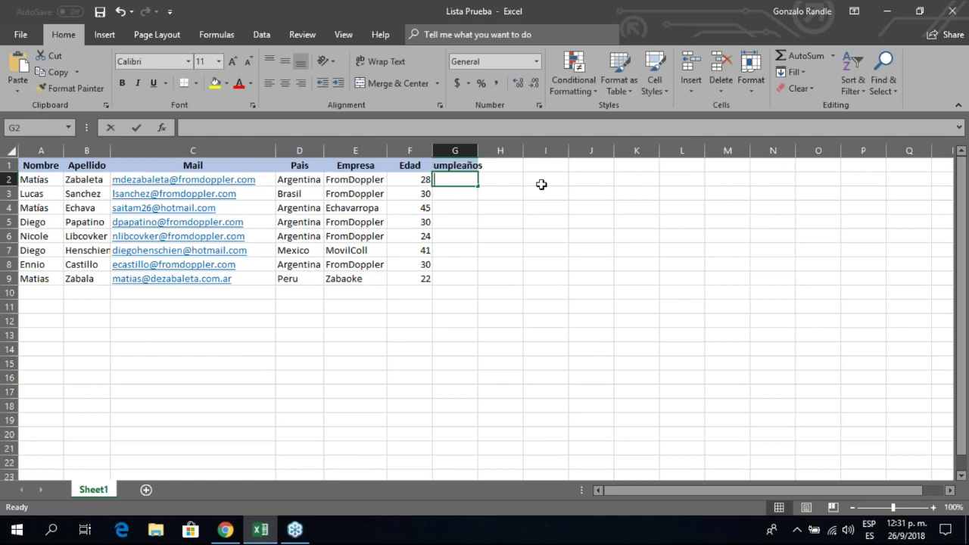
text(26/04)
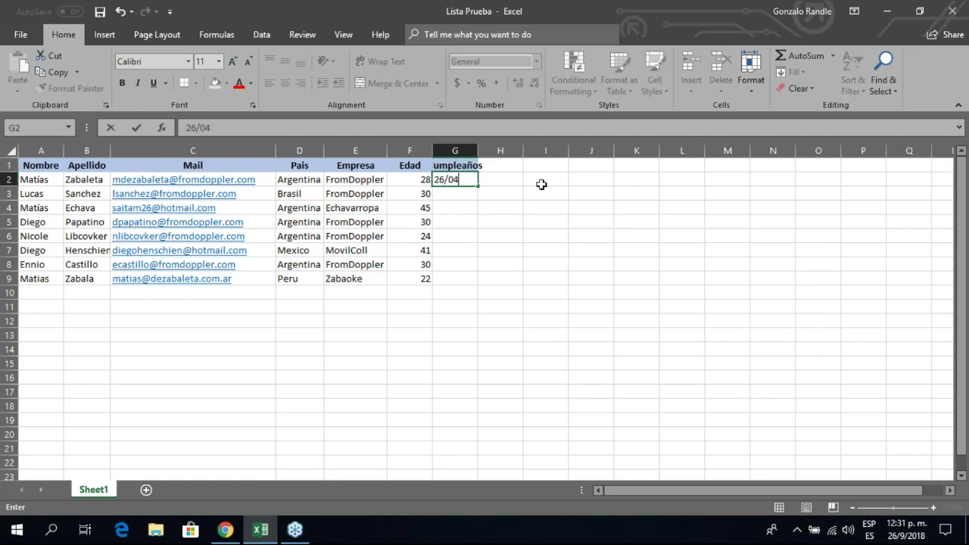
key(Return)
key(Up)
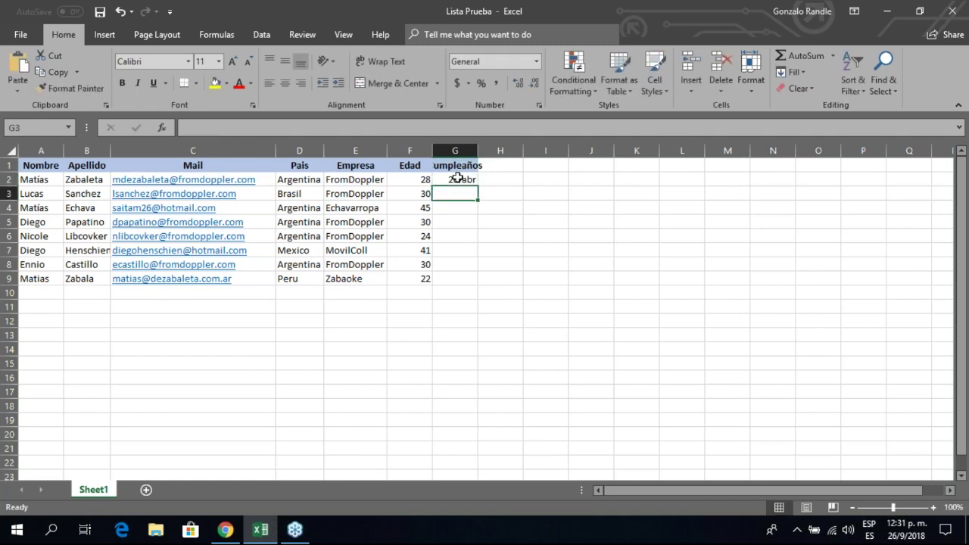
key(Down)
key(Down)
key(Down)
key(Down)
key(Down)
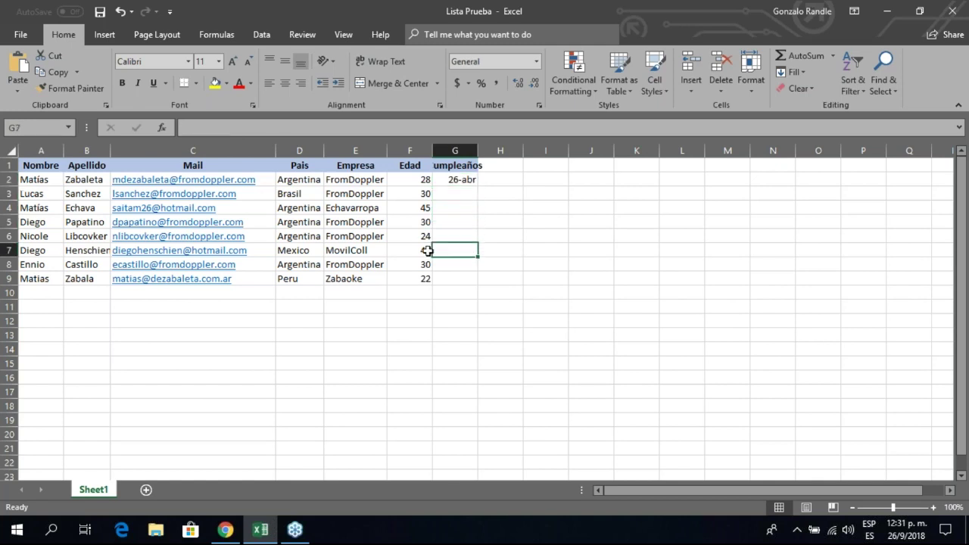
key(alt+Tab)
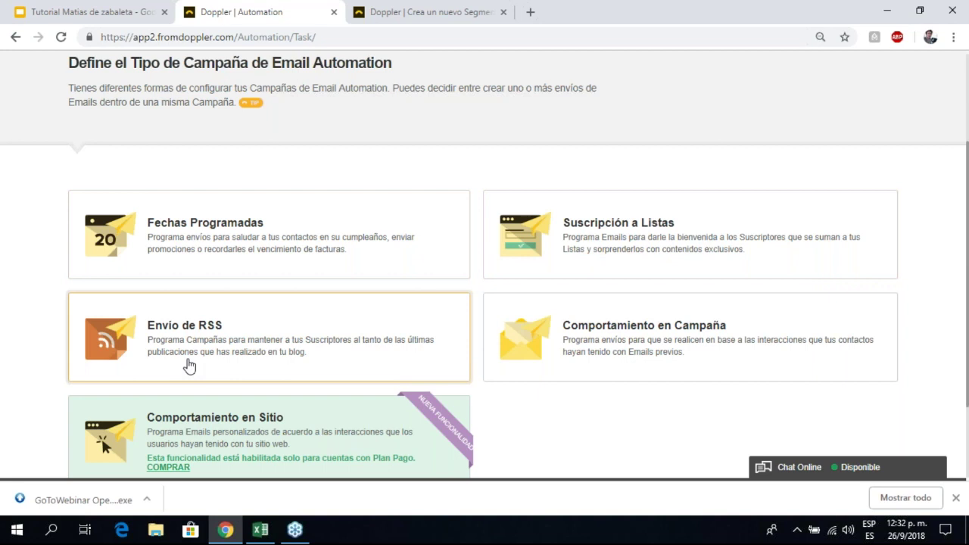
scroll(189, 365, down, 1)
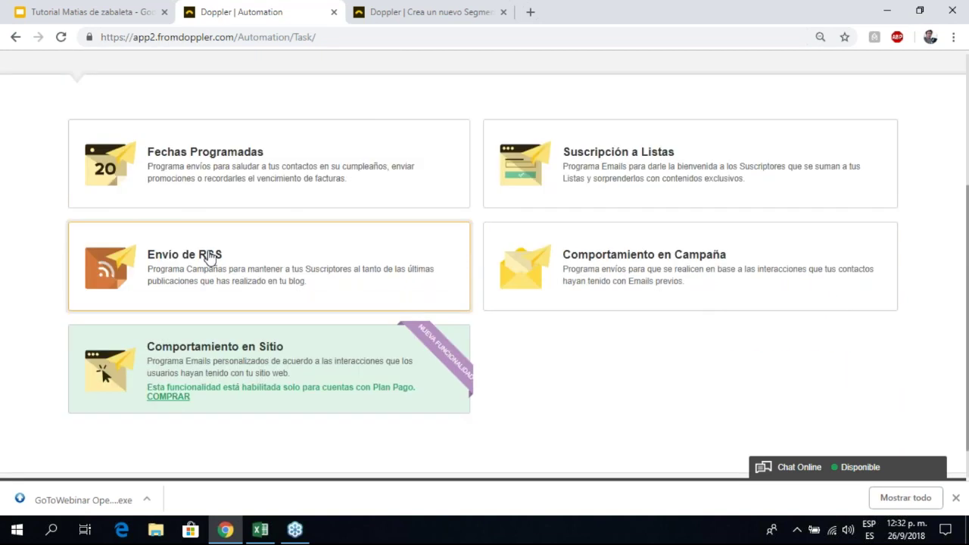